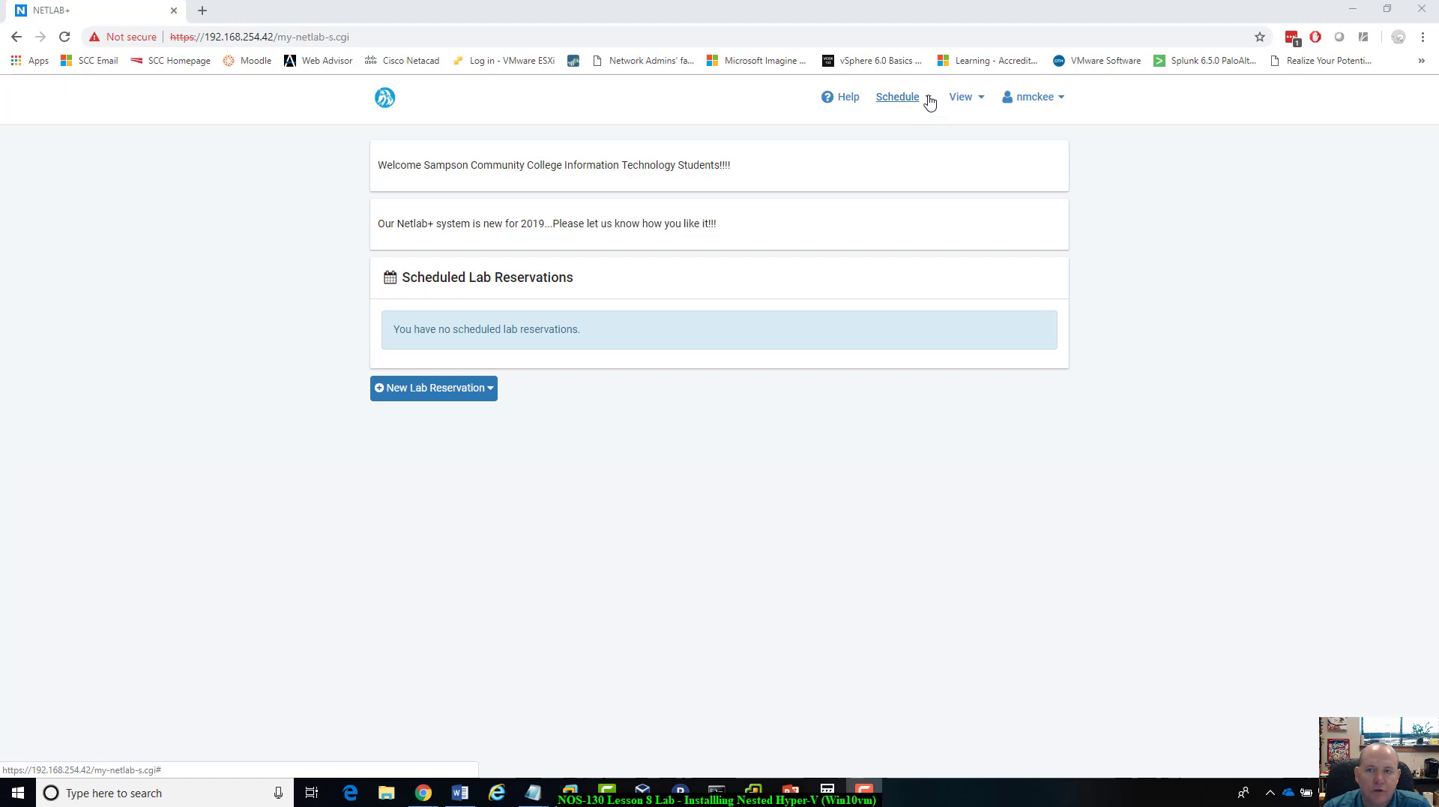
# Step: Start an individual lab reservation for the NOS130 Single-User / NOS230 class using the NDG 2 Client / 2 Server Pod (no lab)
pyautogui.click(930, 102)
pyautogui.click(885, 132)
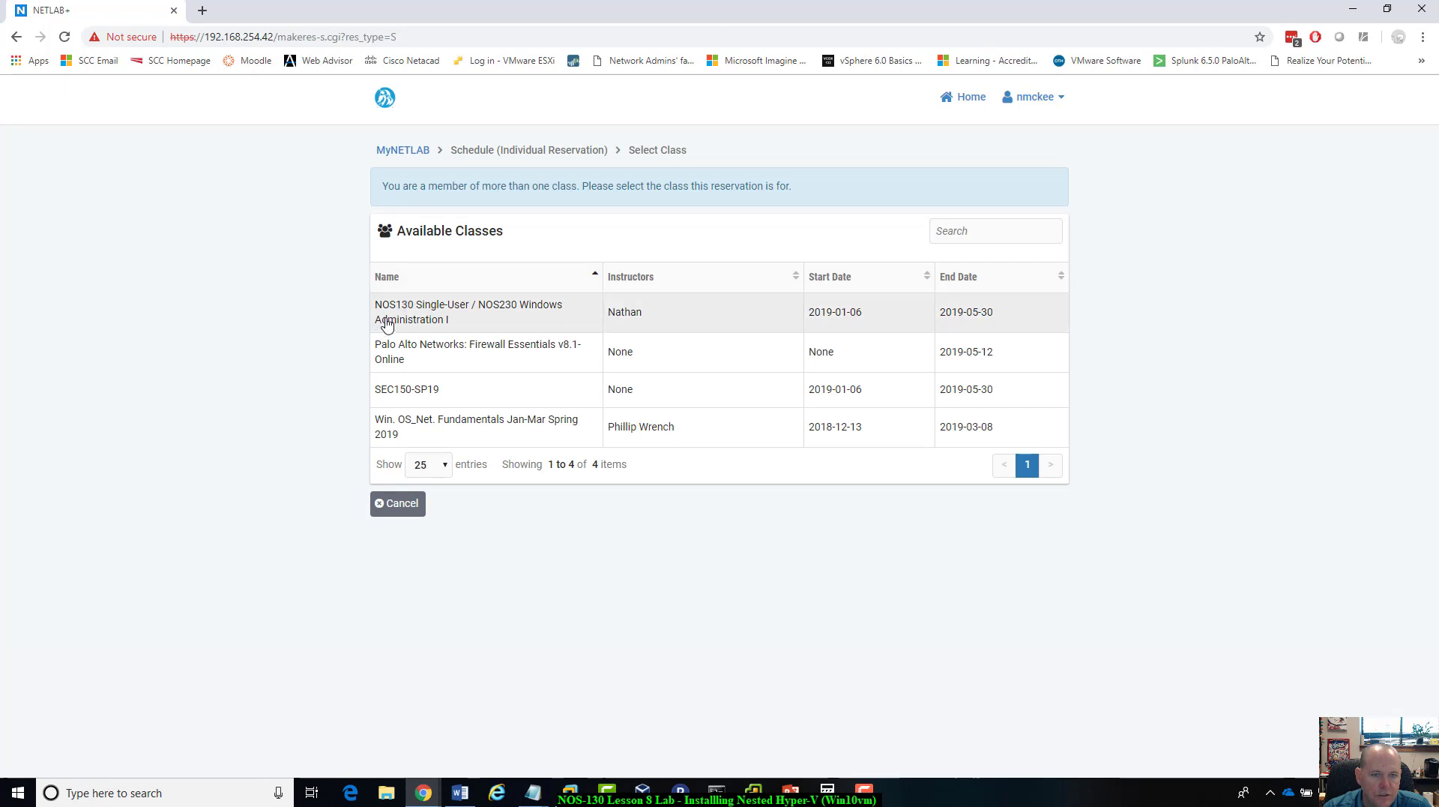
pyautogui.click(409, 314)
pyautogui.scroll(-1, 674, 480)
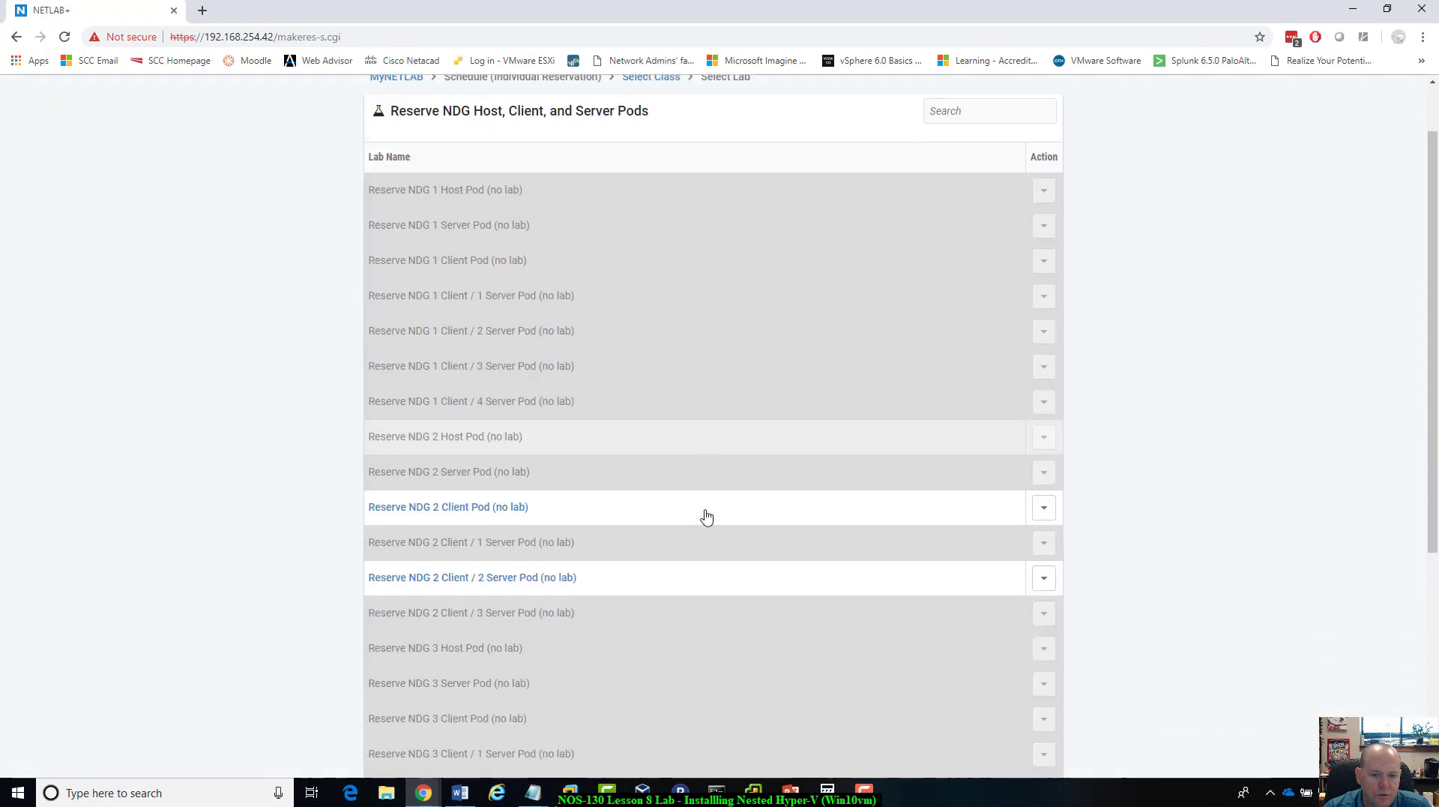
pyautogui.scroll(-1, 706, 516)
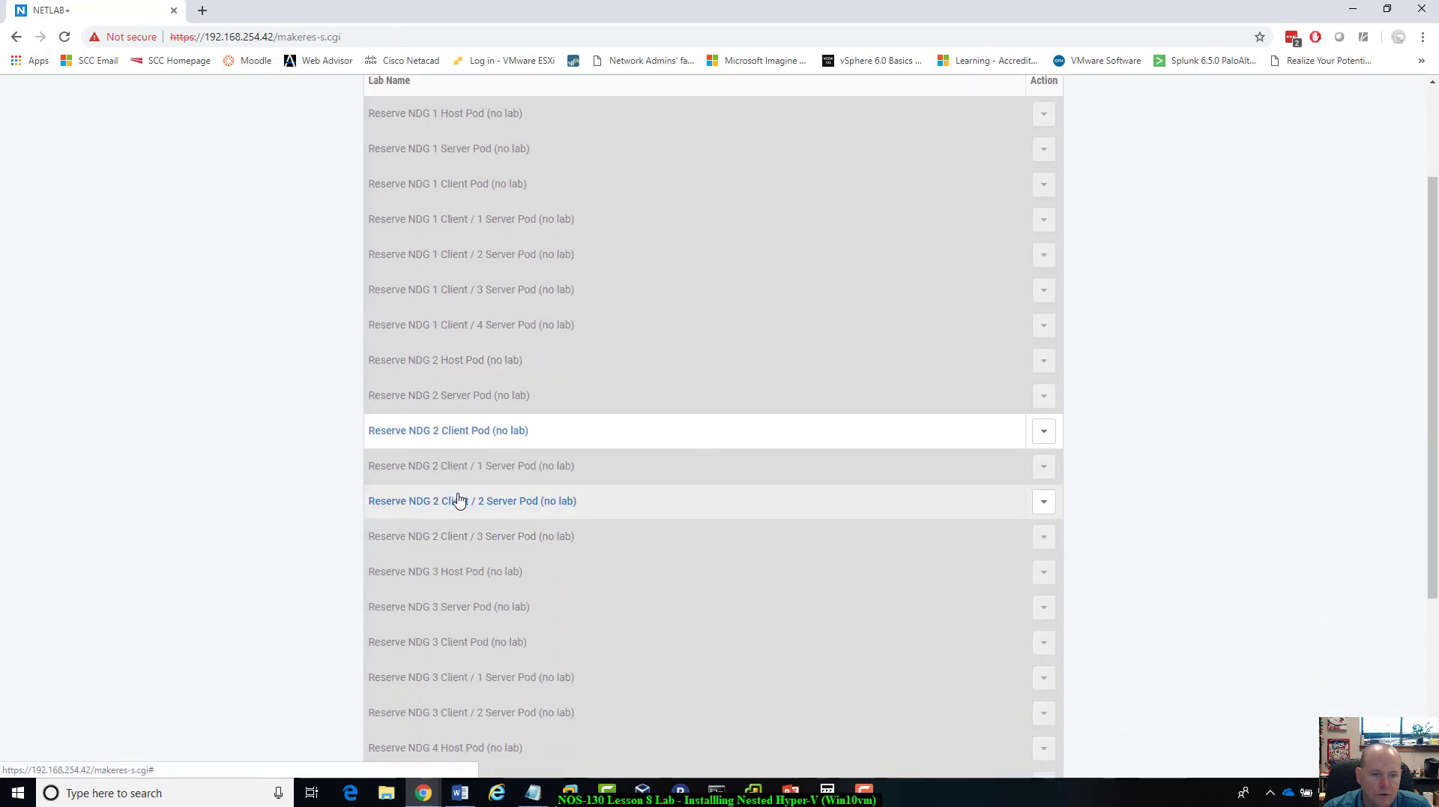
pyautogui.click(517, 503)
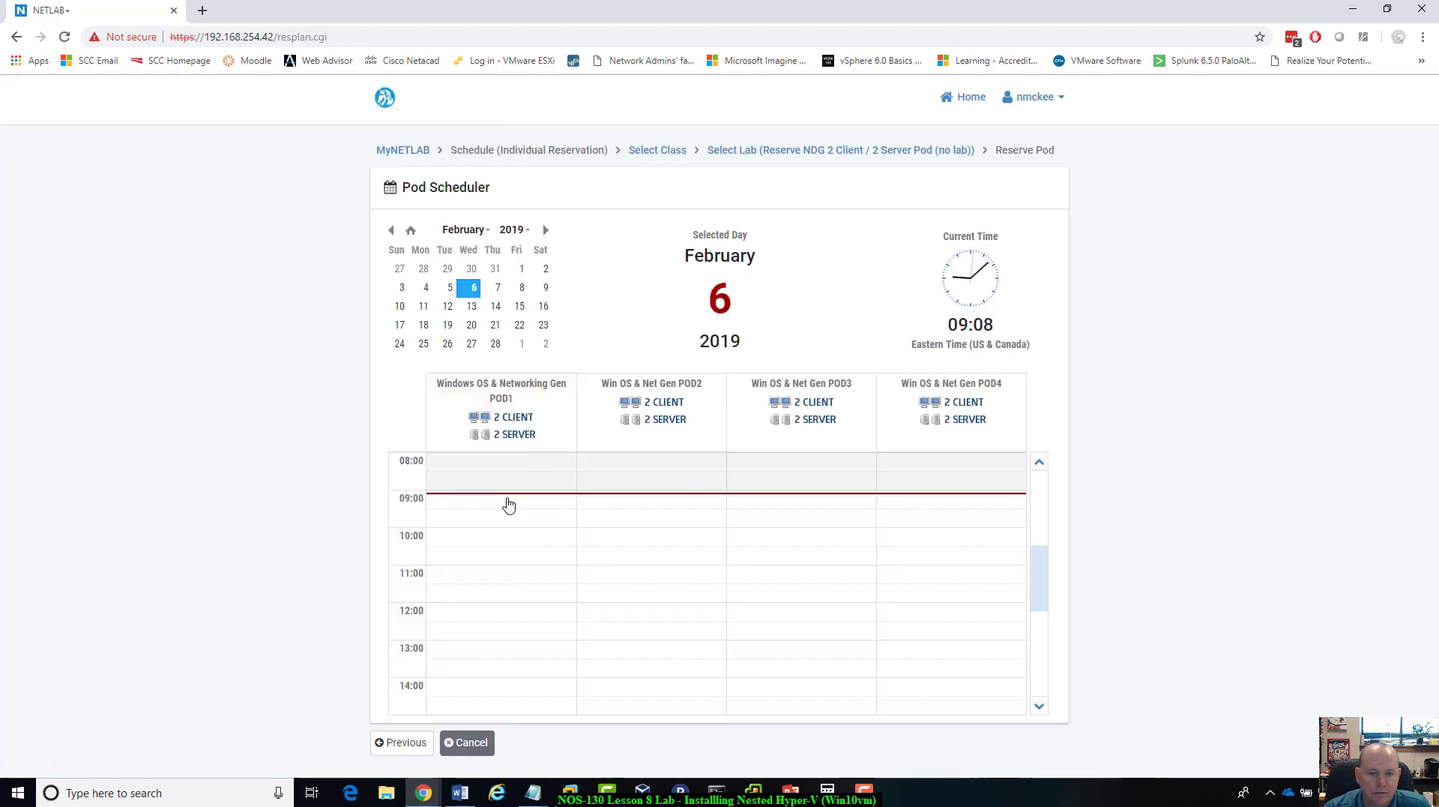
# Step: Reserve Win OS & Net Gen POD4 in the current 09:00 slot with an end time of 10:00
pyautogui.click(945, 506)
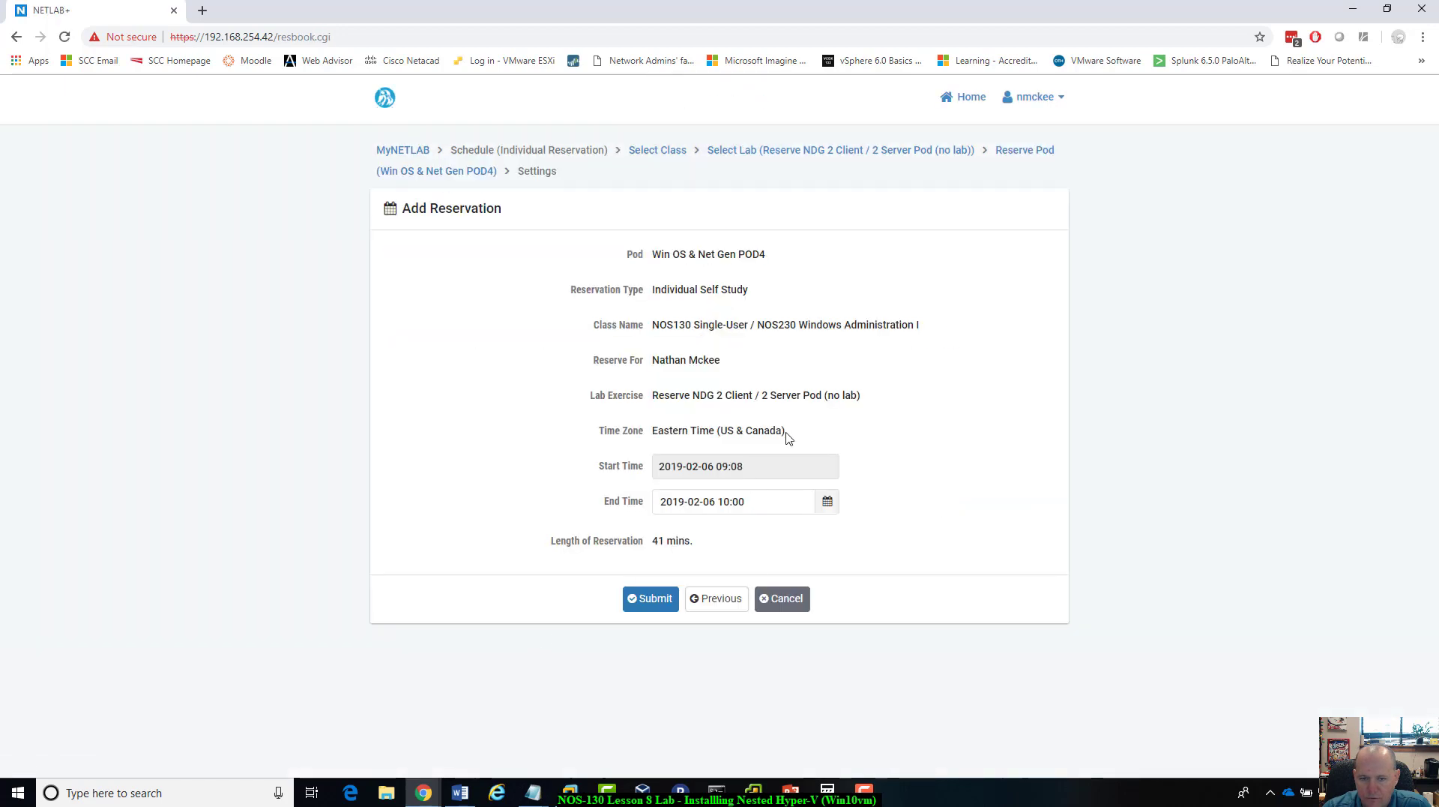
pyautogui.click(625, 603)
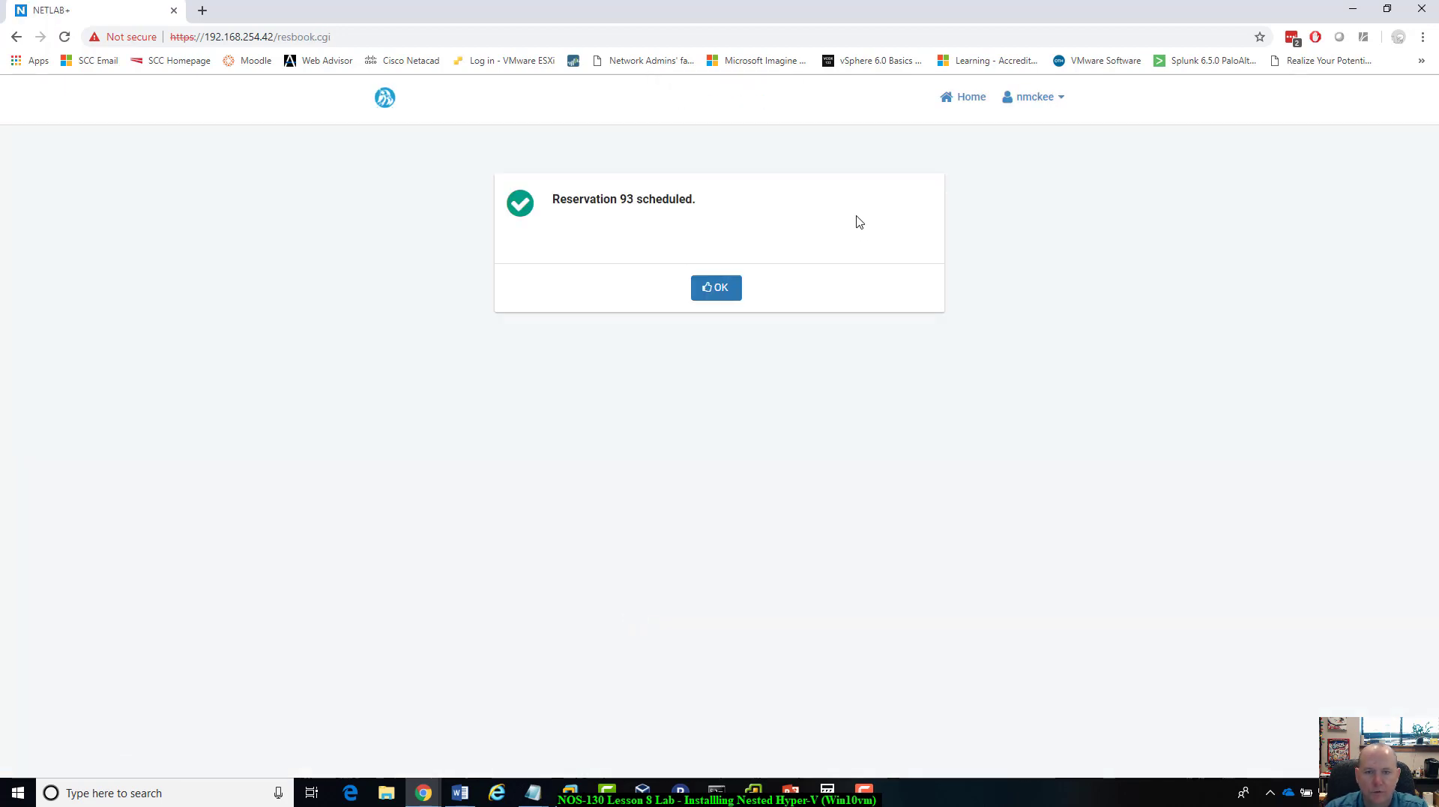
pyautogui.click(716, 289)
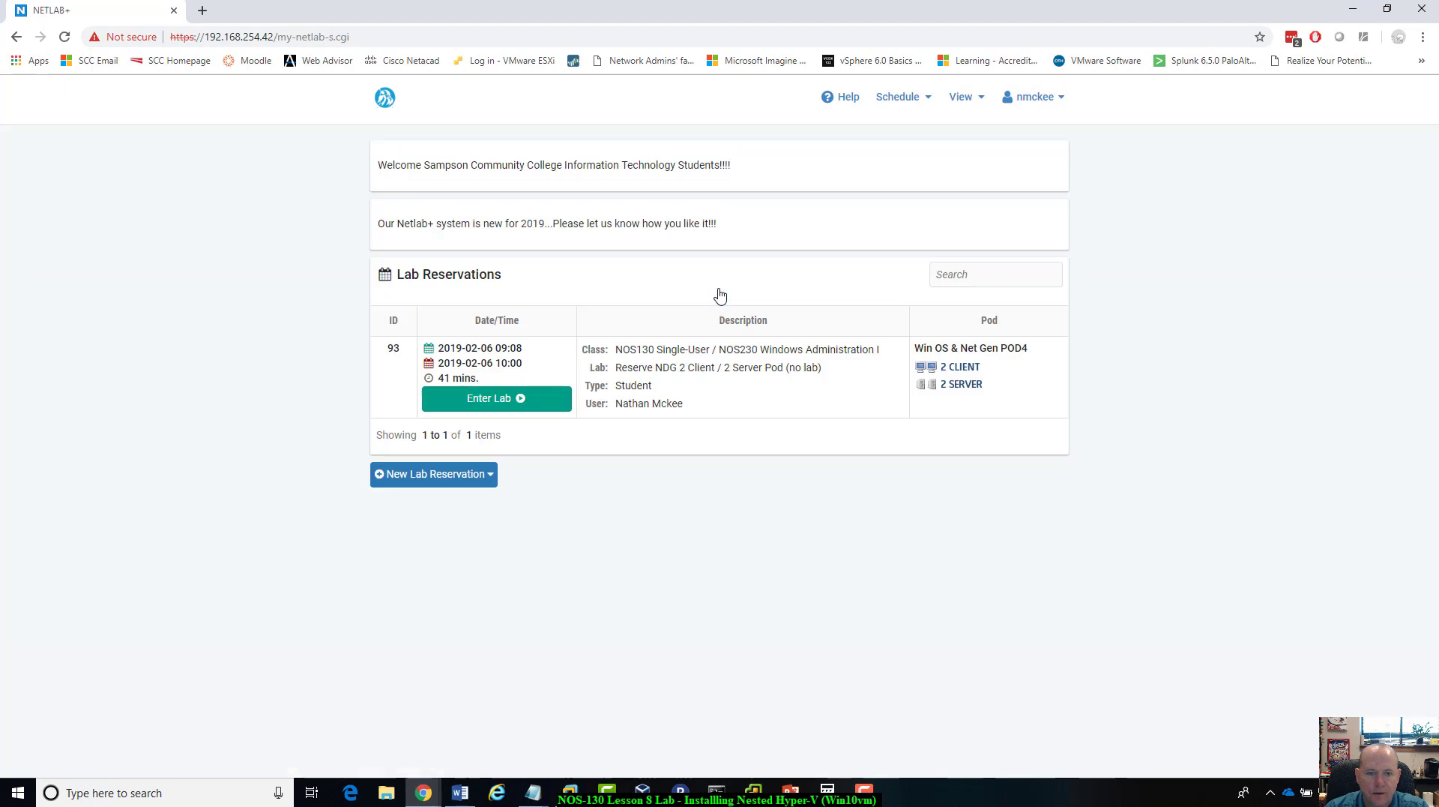
# Step: Enter the reserved lab and open server1's console undocked in its own window
pyautogui.click(531, 403)
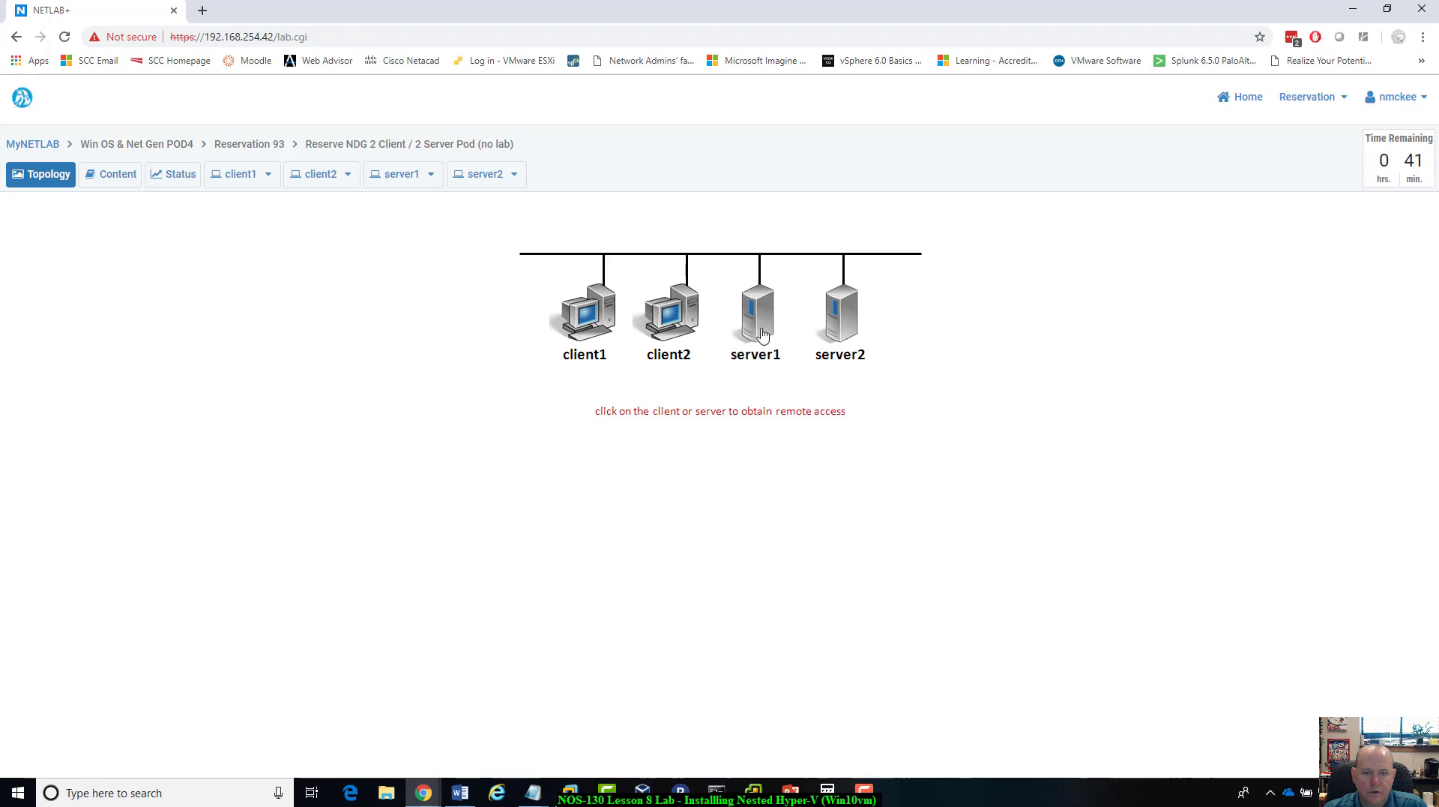
pyautogui.click(757, 321)
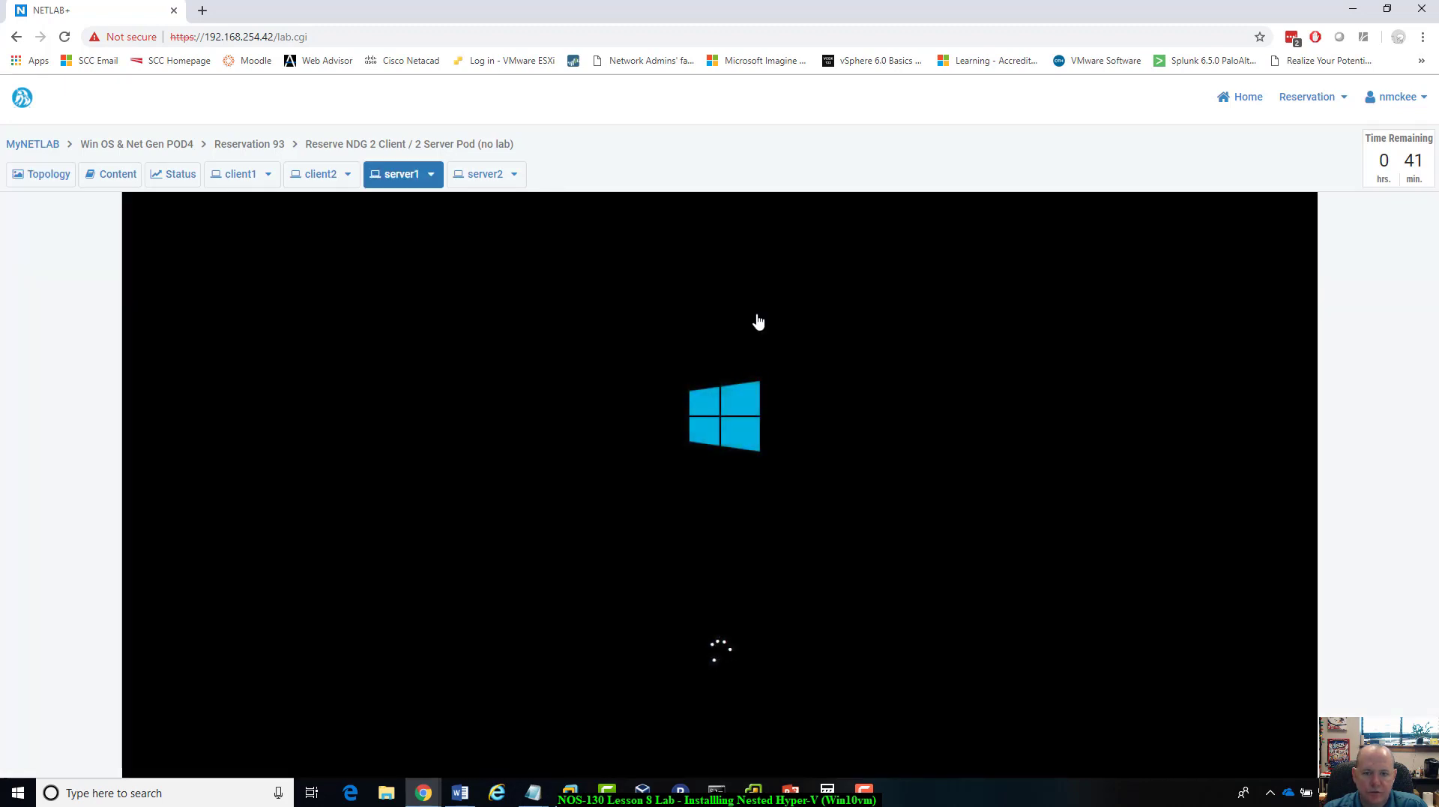
pyautogui.click(432, 175)
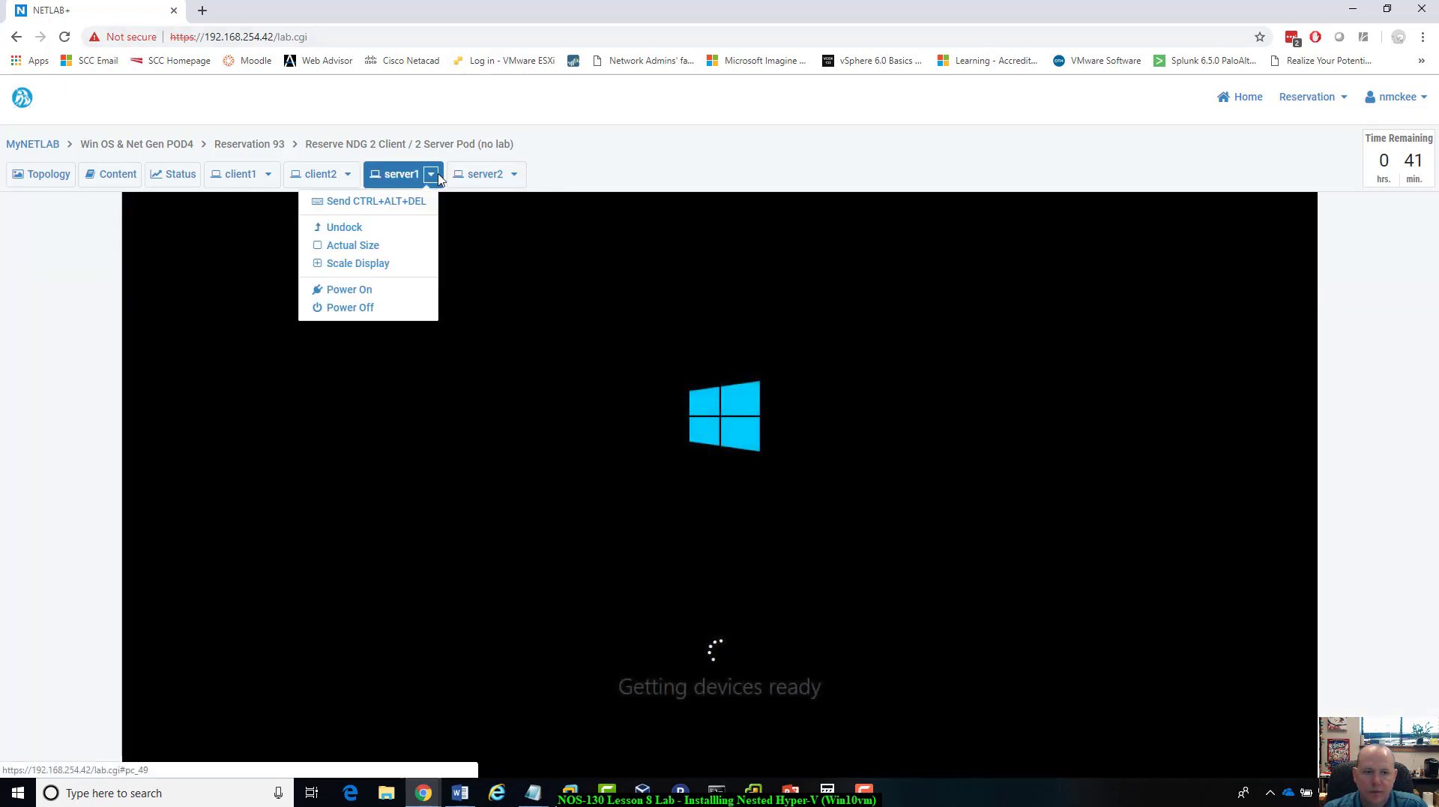
pyautogui.click(364, 229)
pyautogui.click(584, 9)
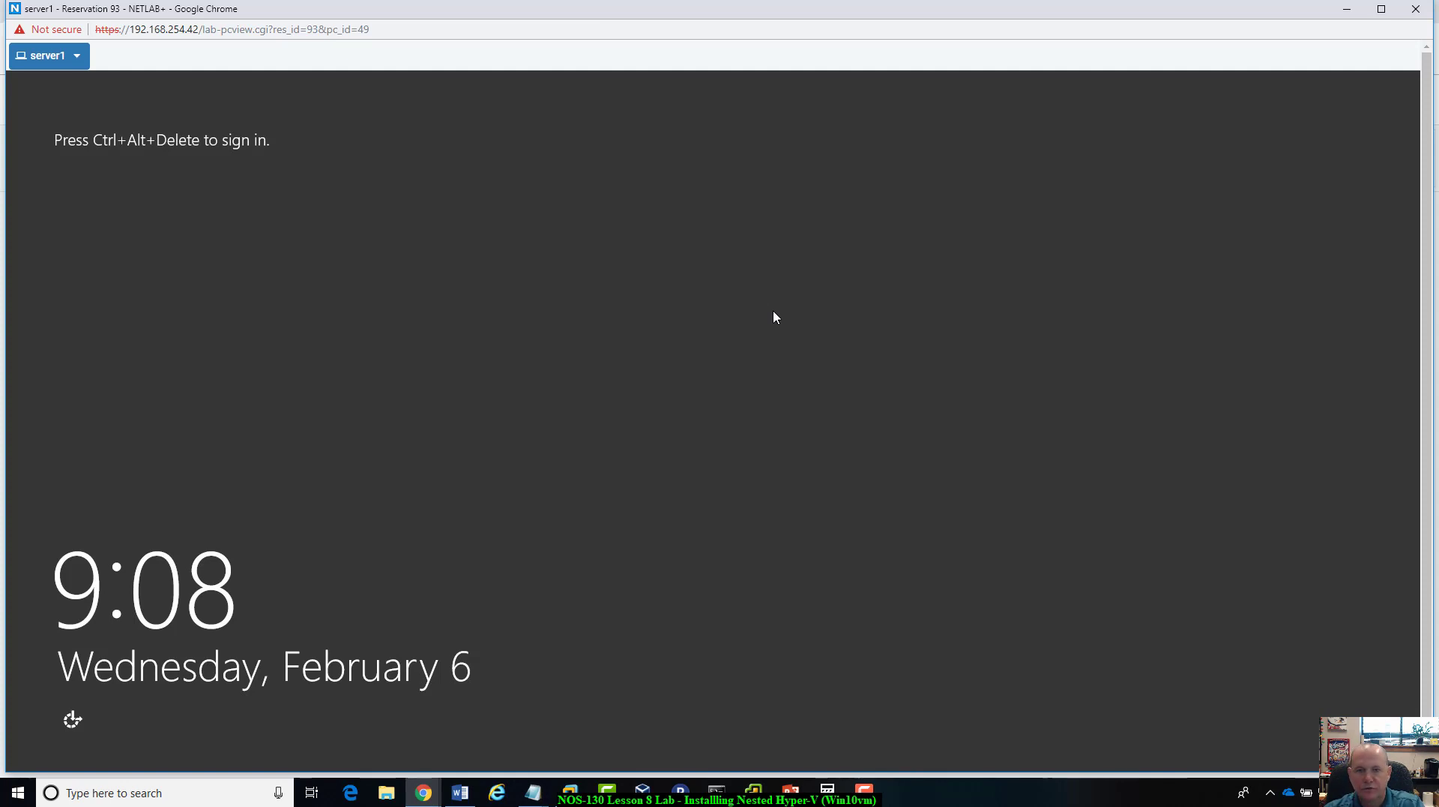
# Step: Sign in to server1 as Administrator with the account password
pyautogui.click(78, 67)
pyautogui.click(102, 83)
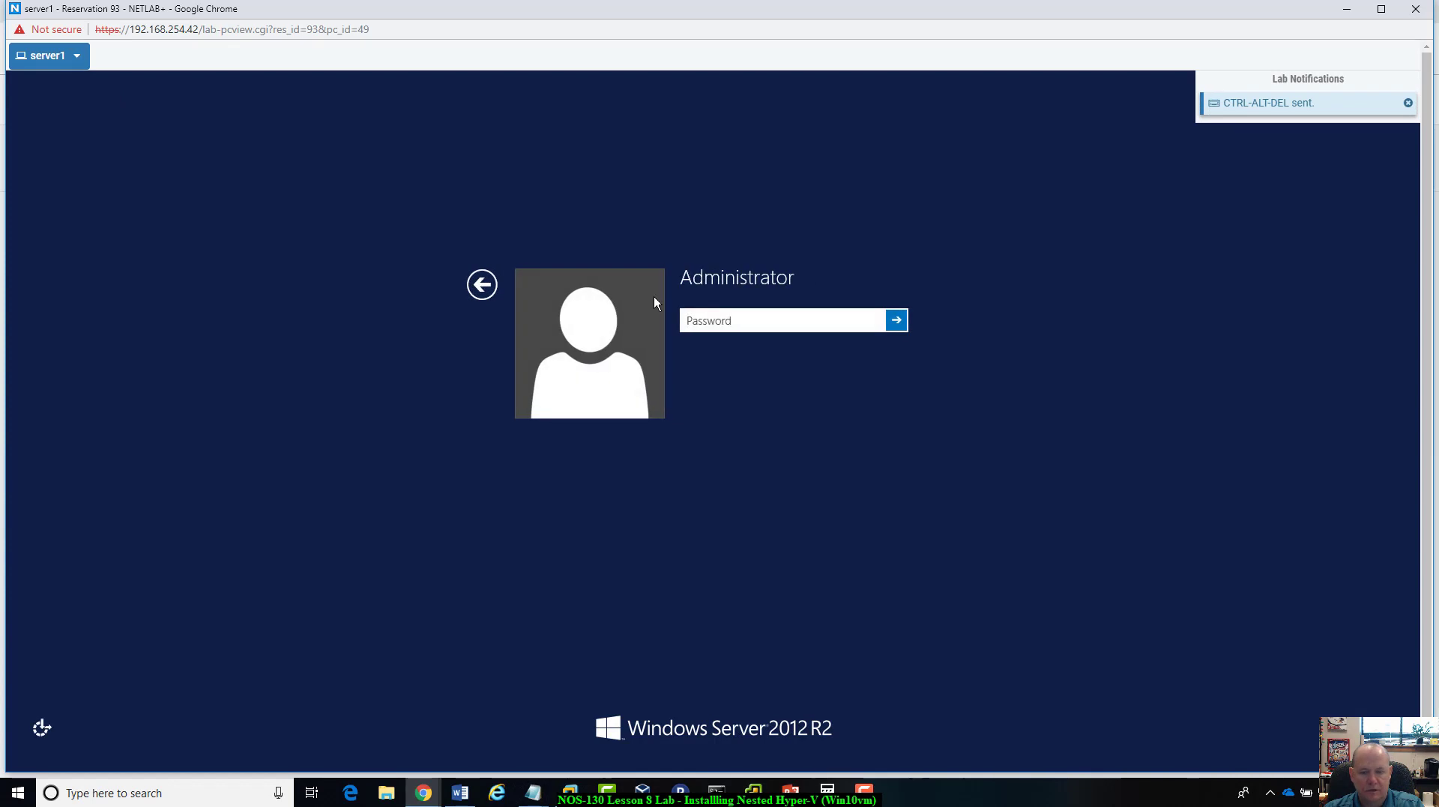
pyautogui.write('••••')
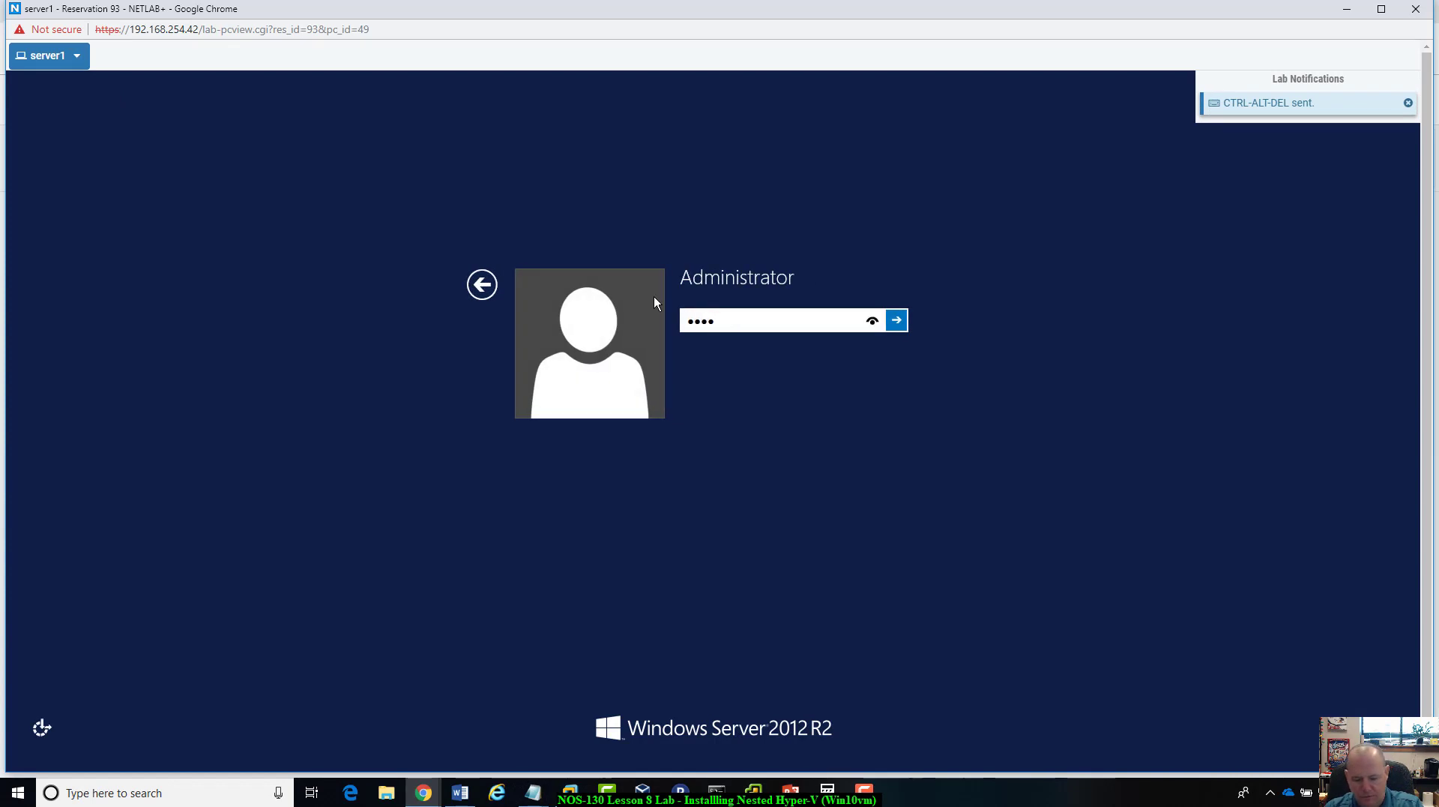
pyautogui.write('•••••••')
pyautogui.press('Return')
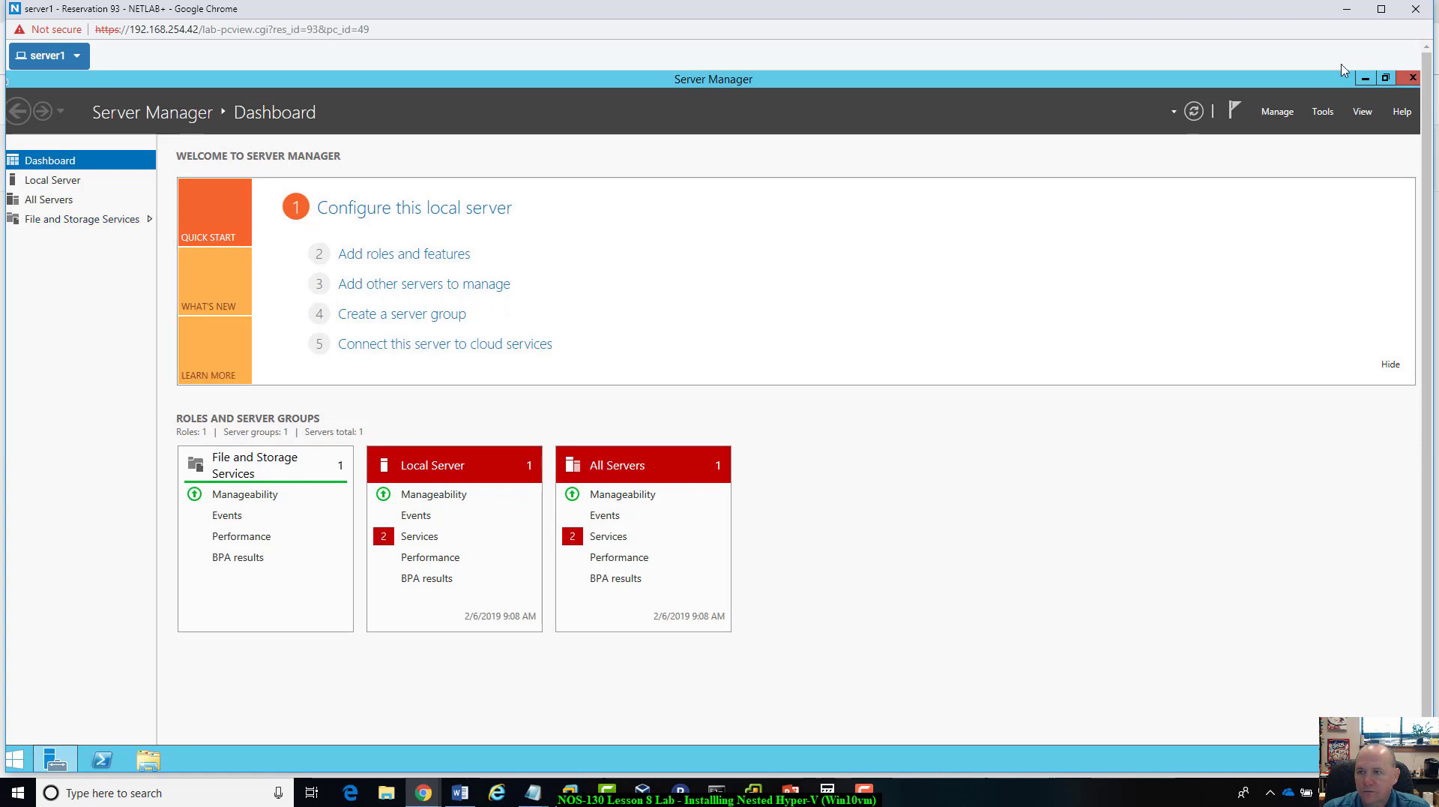
# Step: Start the Add Roles and Features Wizard and proceed to server roles with the default installation type and Srv2012r2 as destination
pyautogui.click(1277, 111)
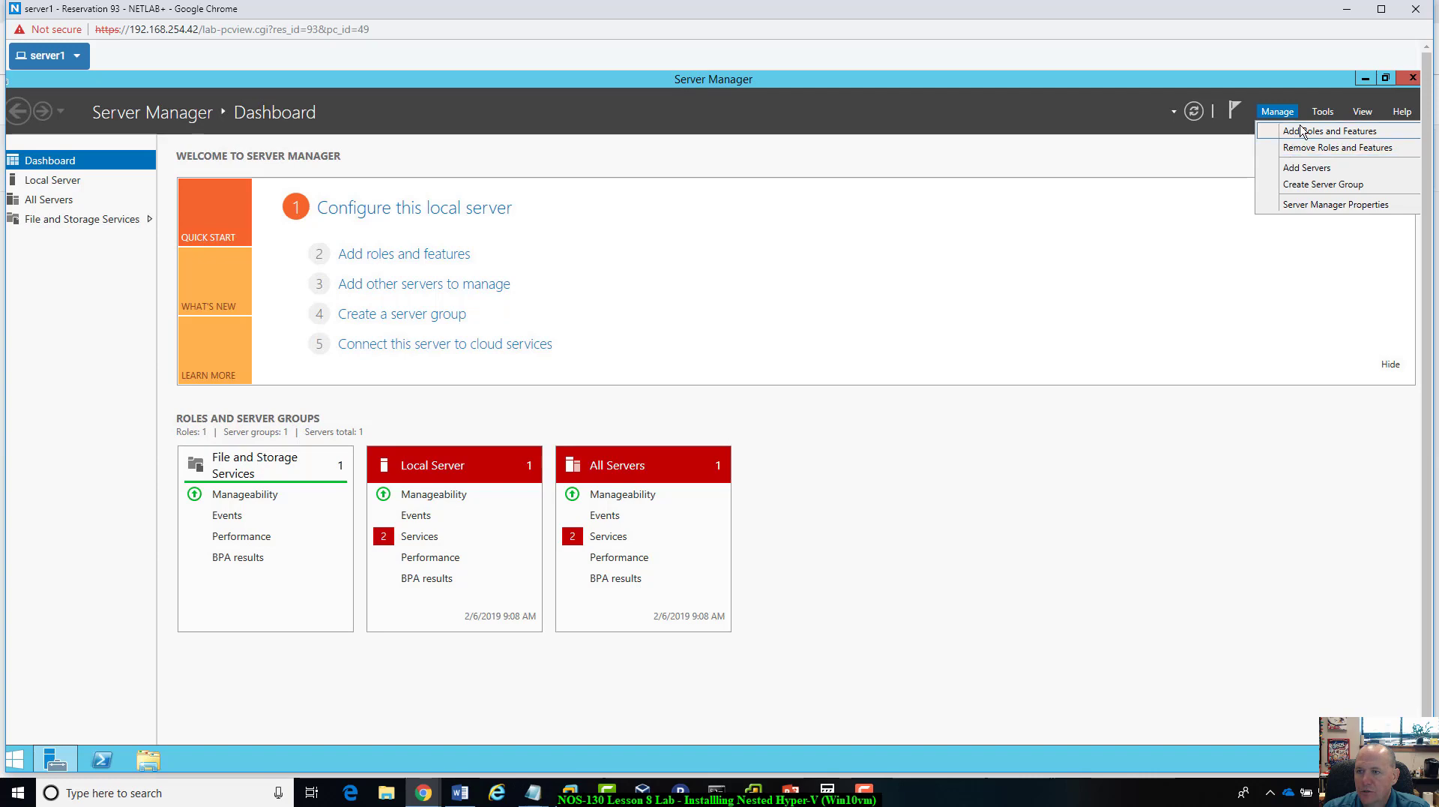
pyautogui.click(1297, 133)
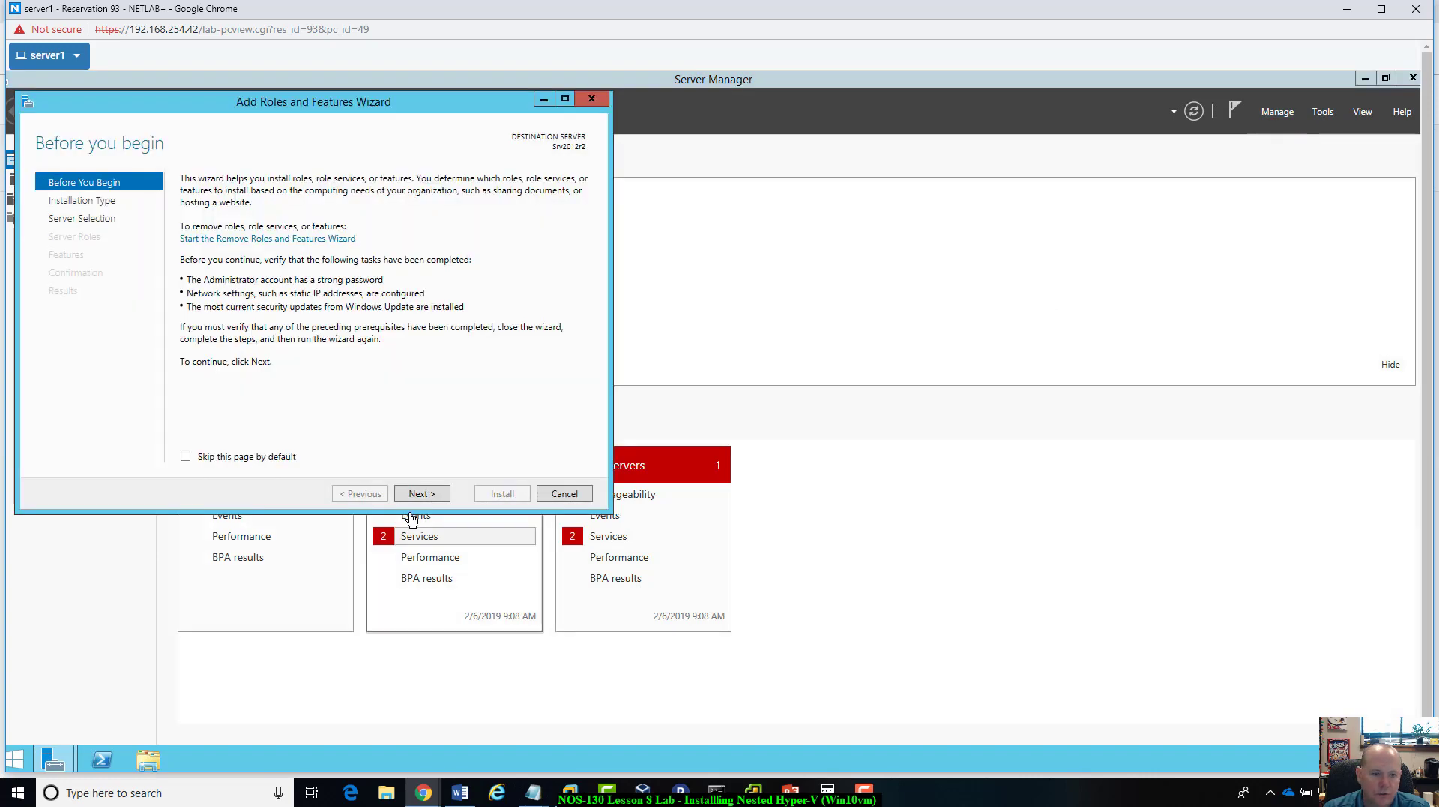
pyautogui.click(419, 498)
pyautogui.click(419, 495)
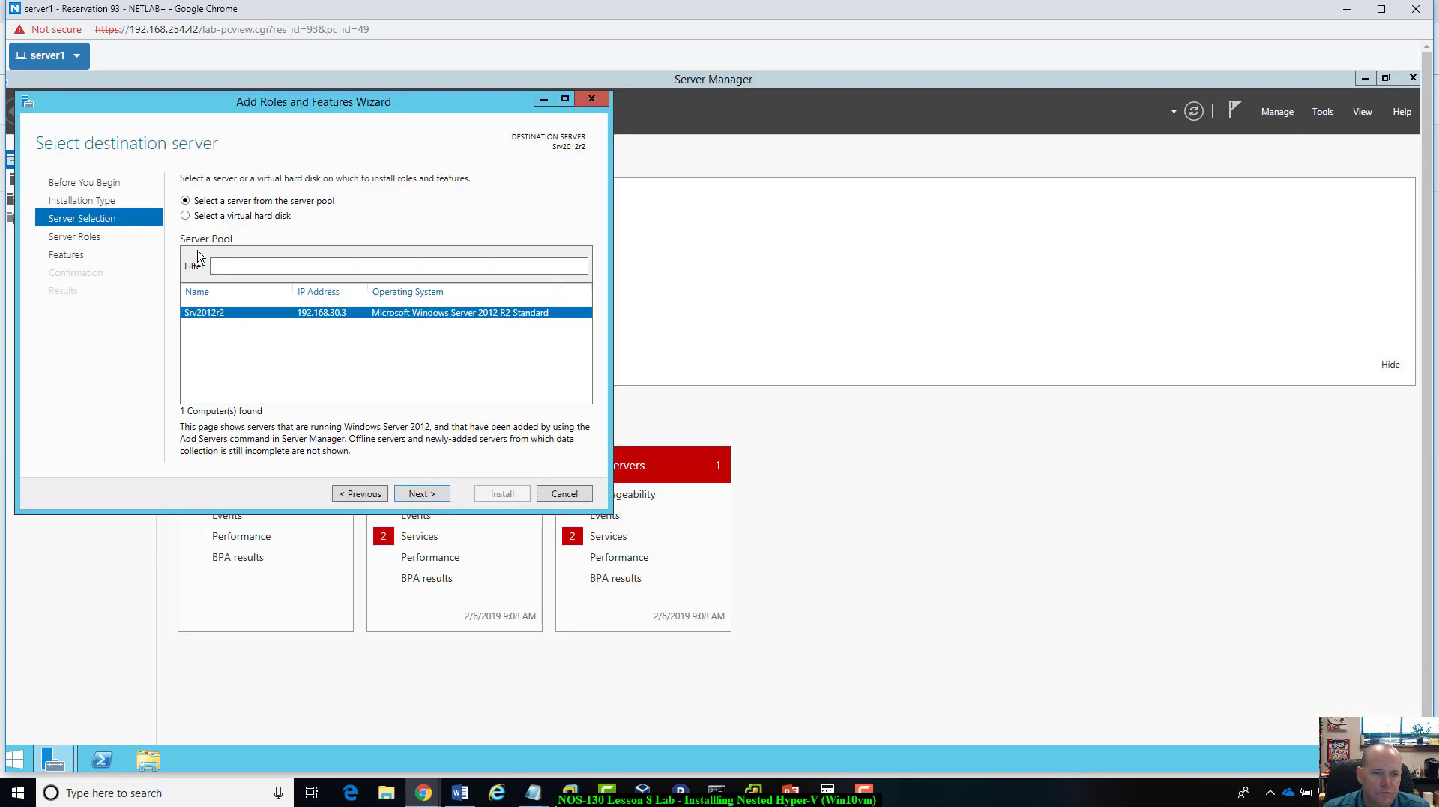
pyautogui.click(419, 494)
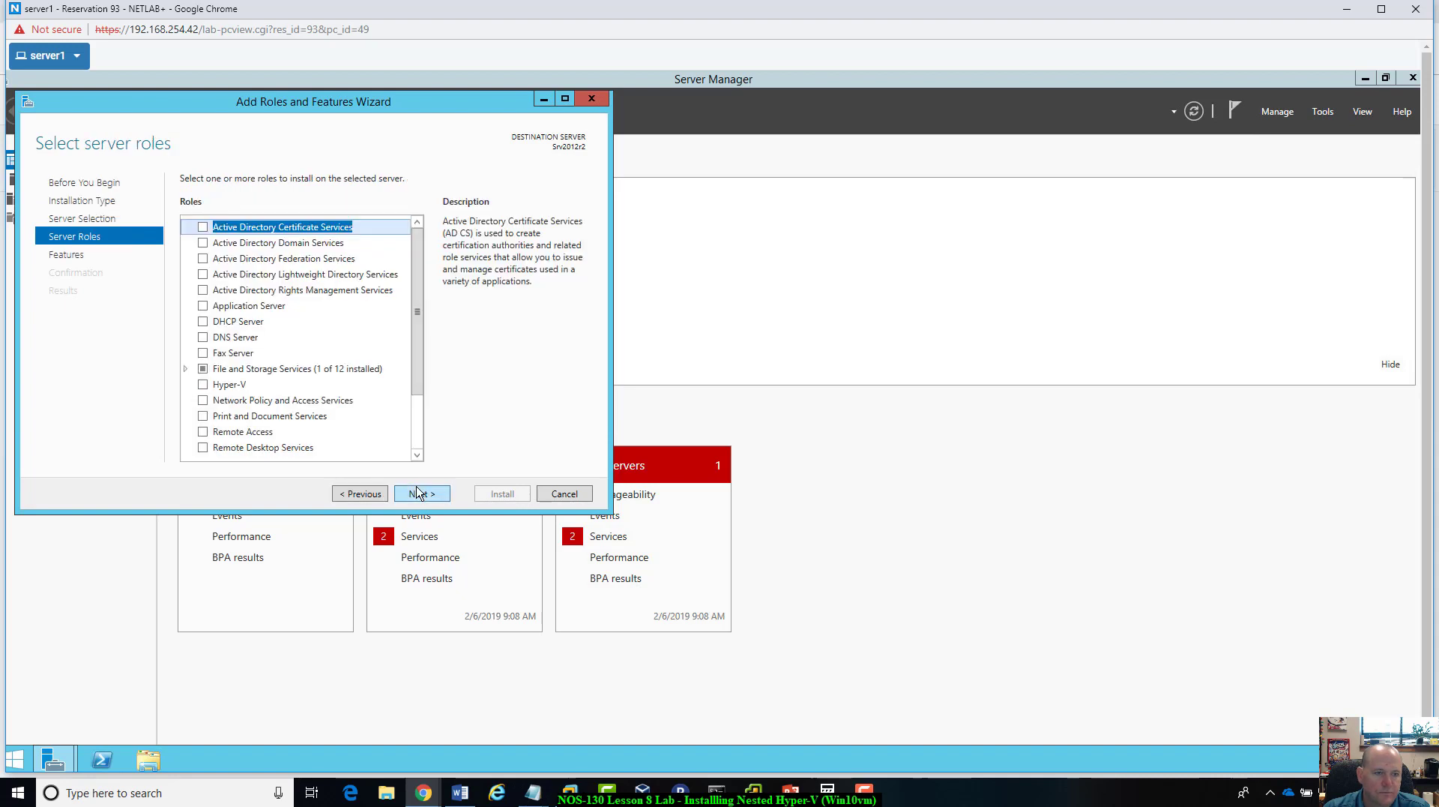
# Step: Select the Hyper-V role with its required management tools and continue to the virtual switch settings without adding other features
pyautogui.click(202, 384)
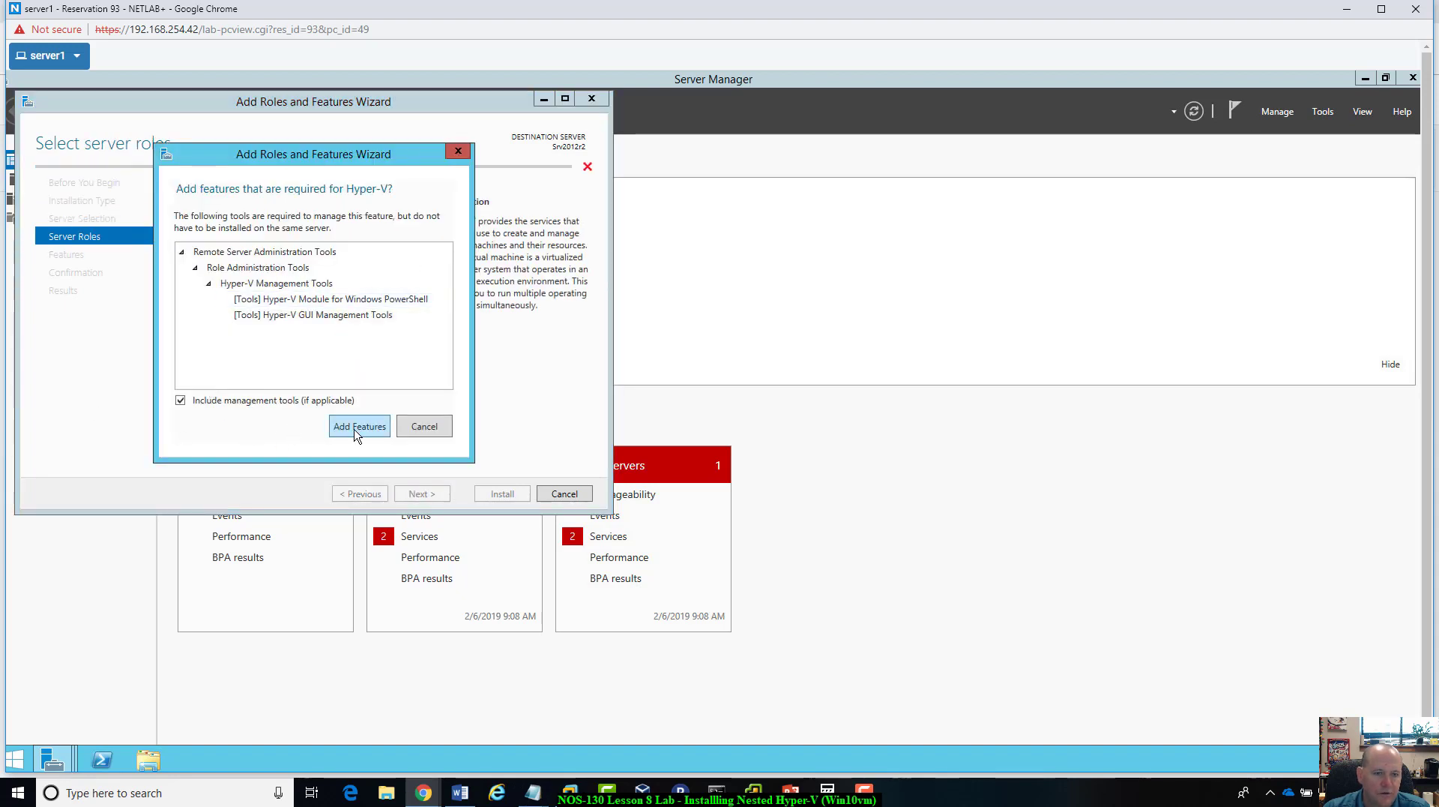
pyautogui.click(357, 424)
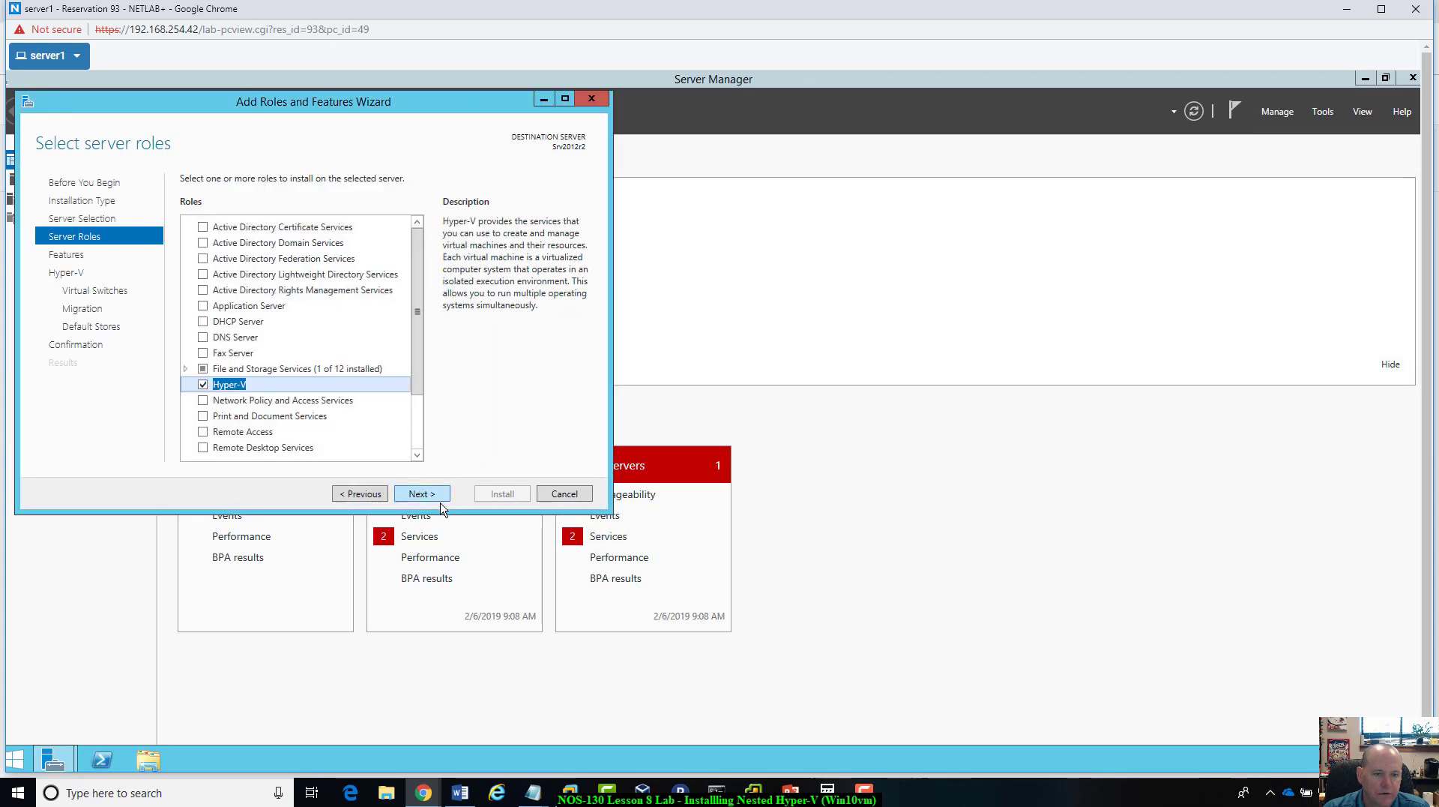
pyautogui.click(437, 499)
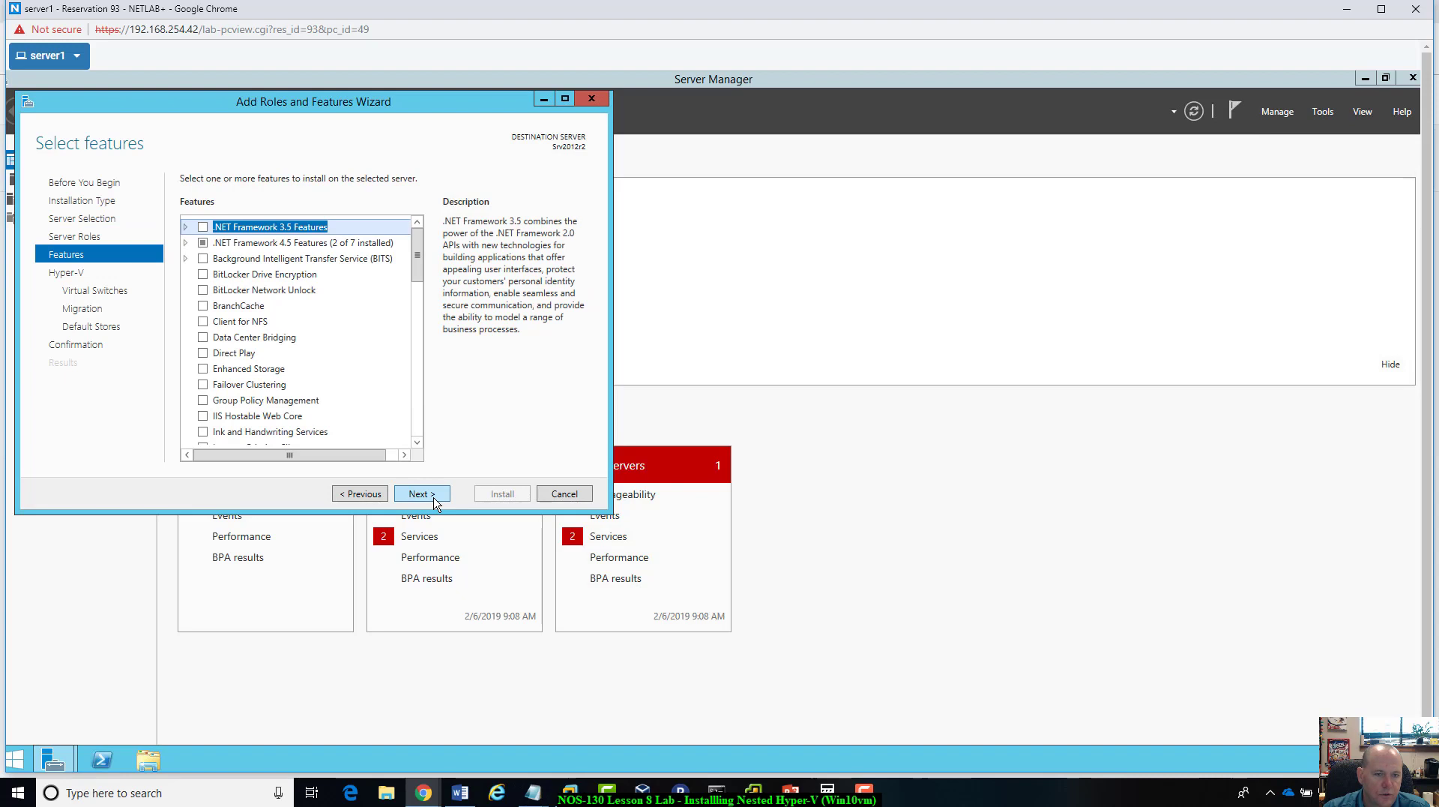
pyautogui.click(436, 499)
pyautogui.click(435, 499)
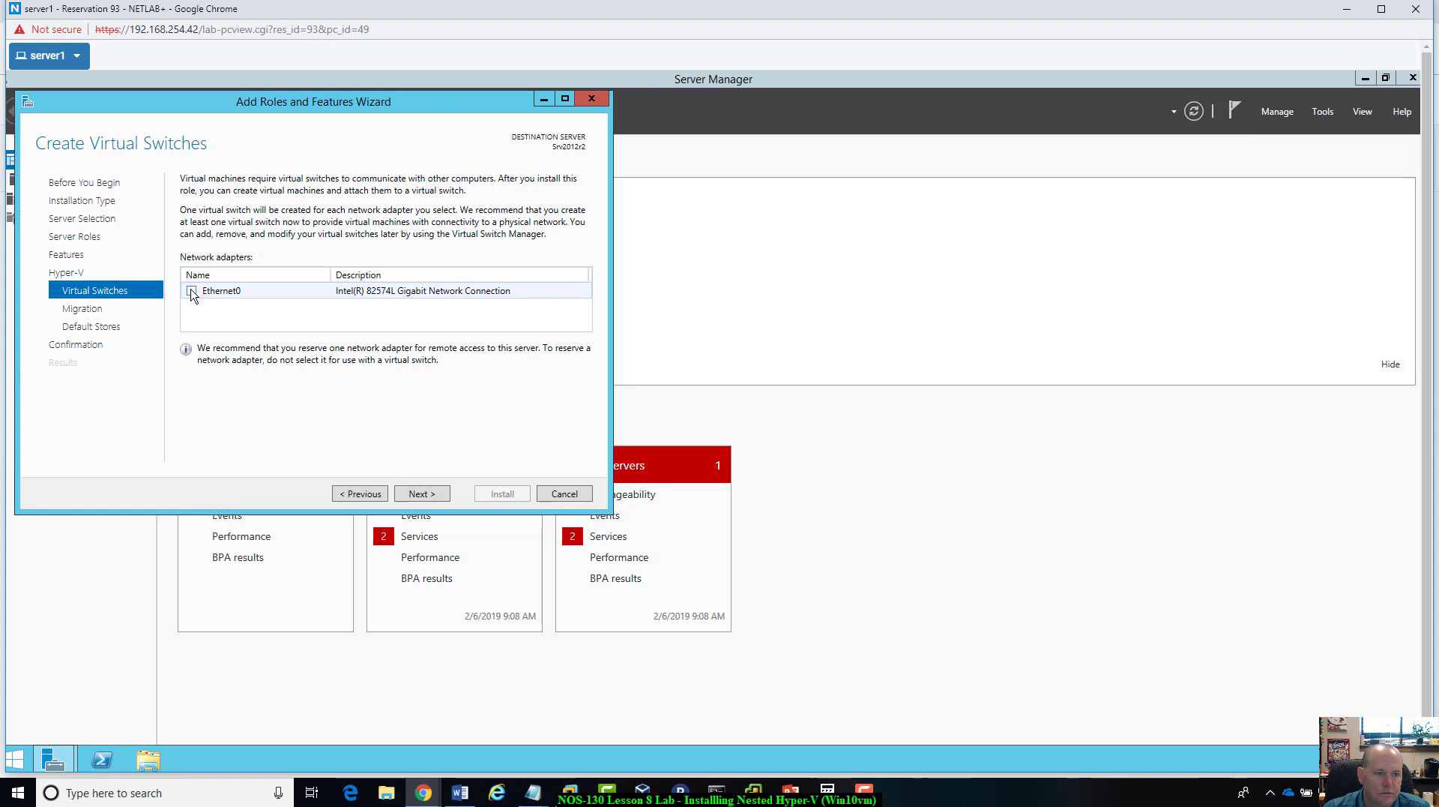
# Step: Install Hyper-V with no virtual switch and the default migration and storage settings, closing the wizard when the installation ends
pyautogui.click(438, 498)
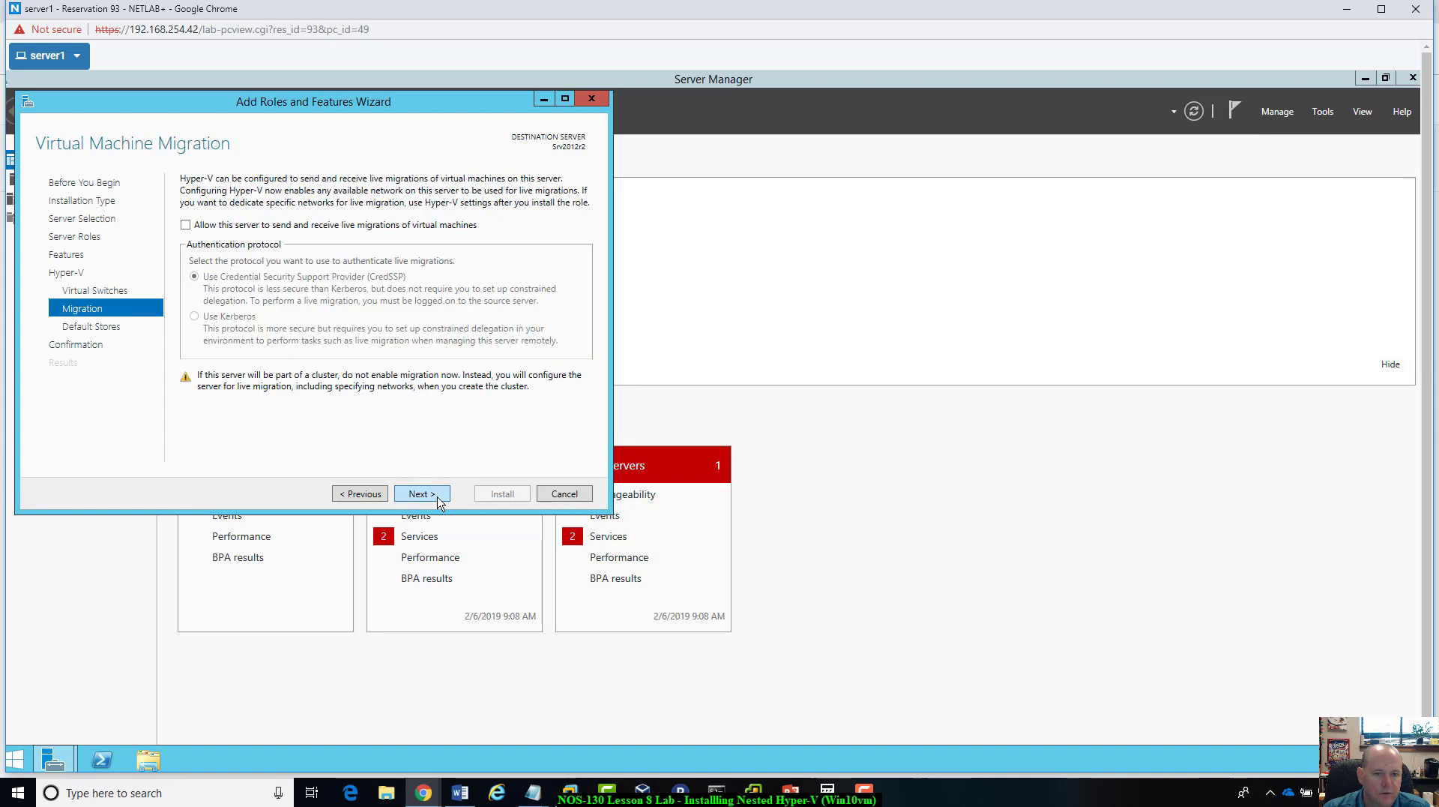
pyautogui.click(438, 497)
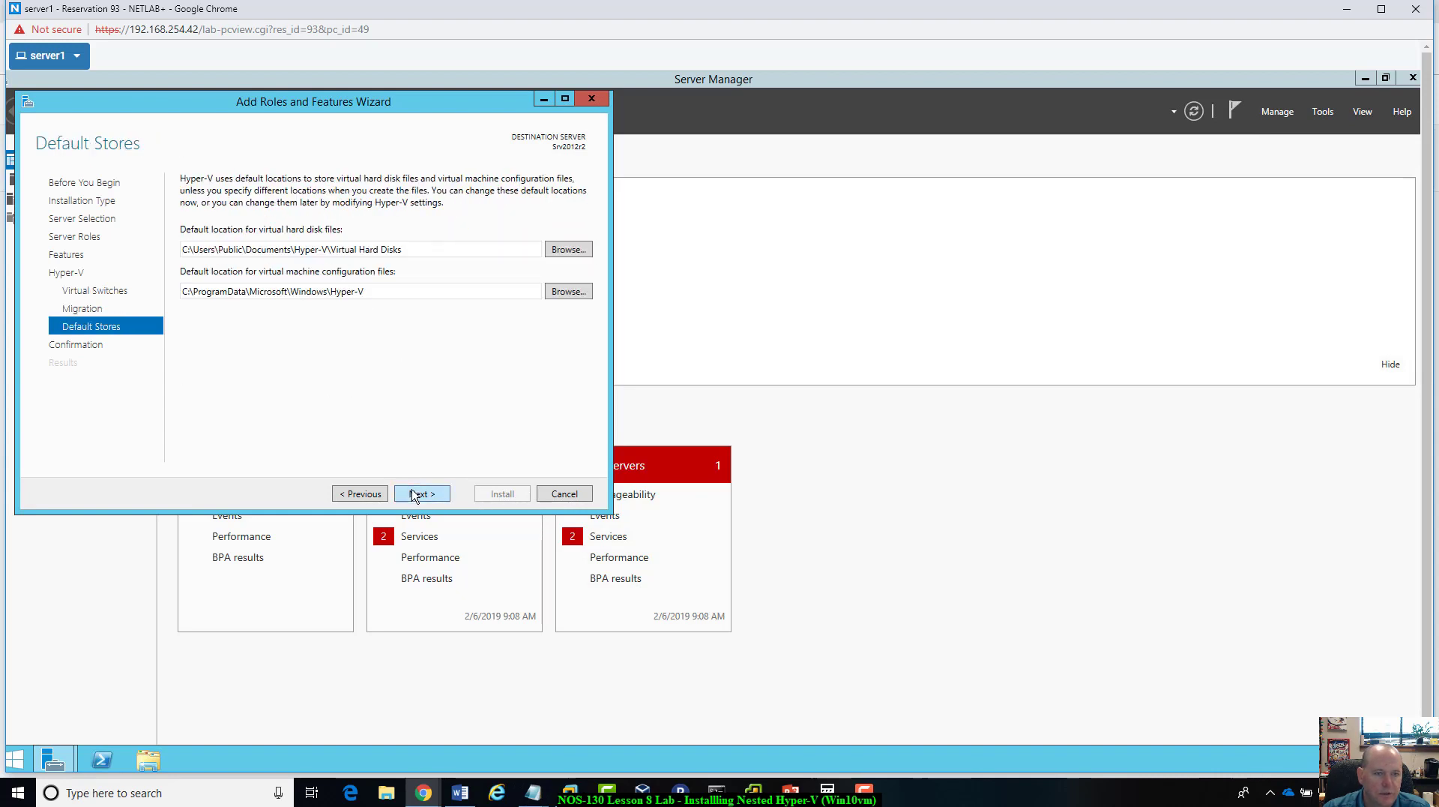
pyautogui.click(414, 497)
pyautogui.click(501, 494)
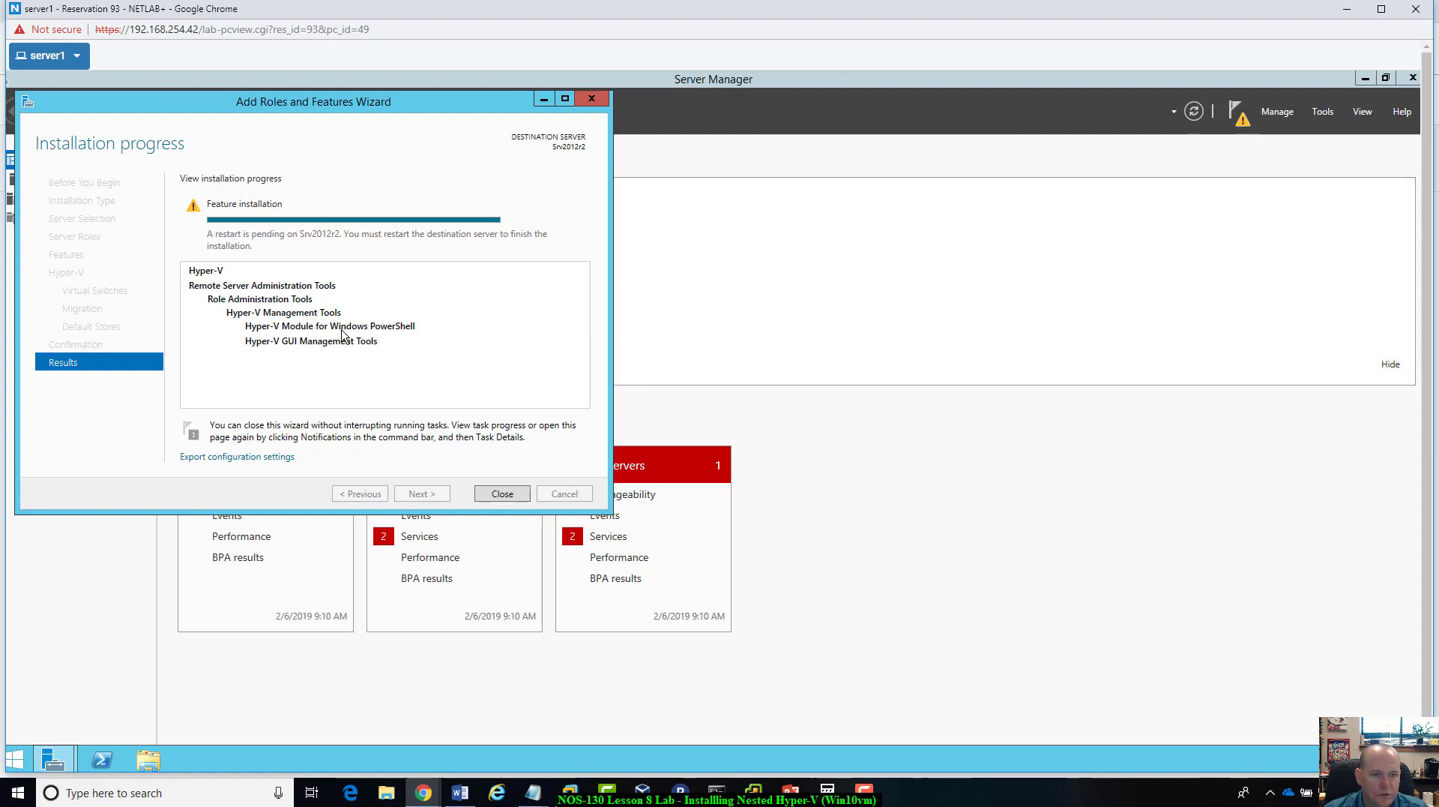
pyautogui.click(502, 493)
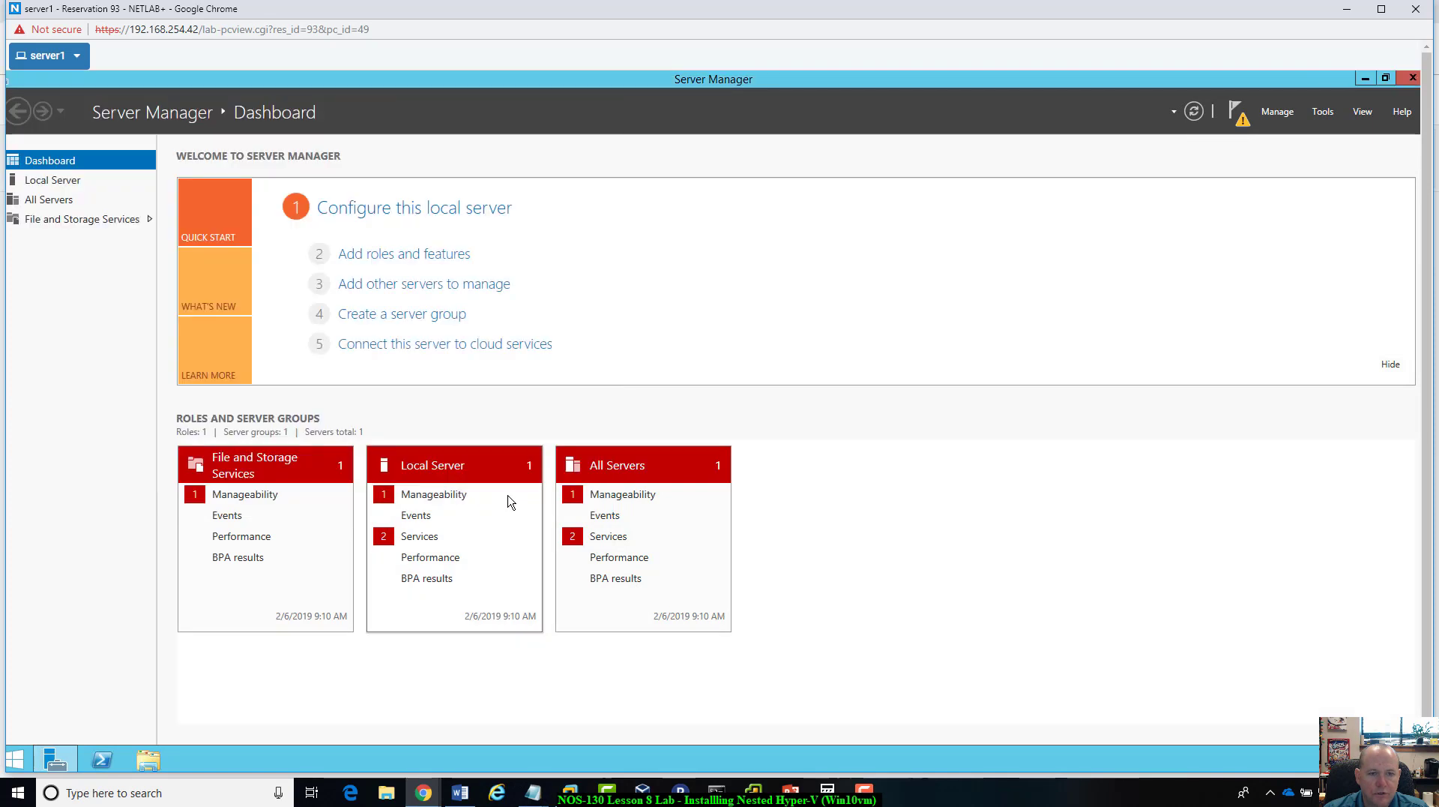
# Step: Restart the server immediately from PowerShell with shutdown /r /t 0
pyautogui.click(102, 759)
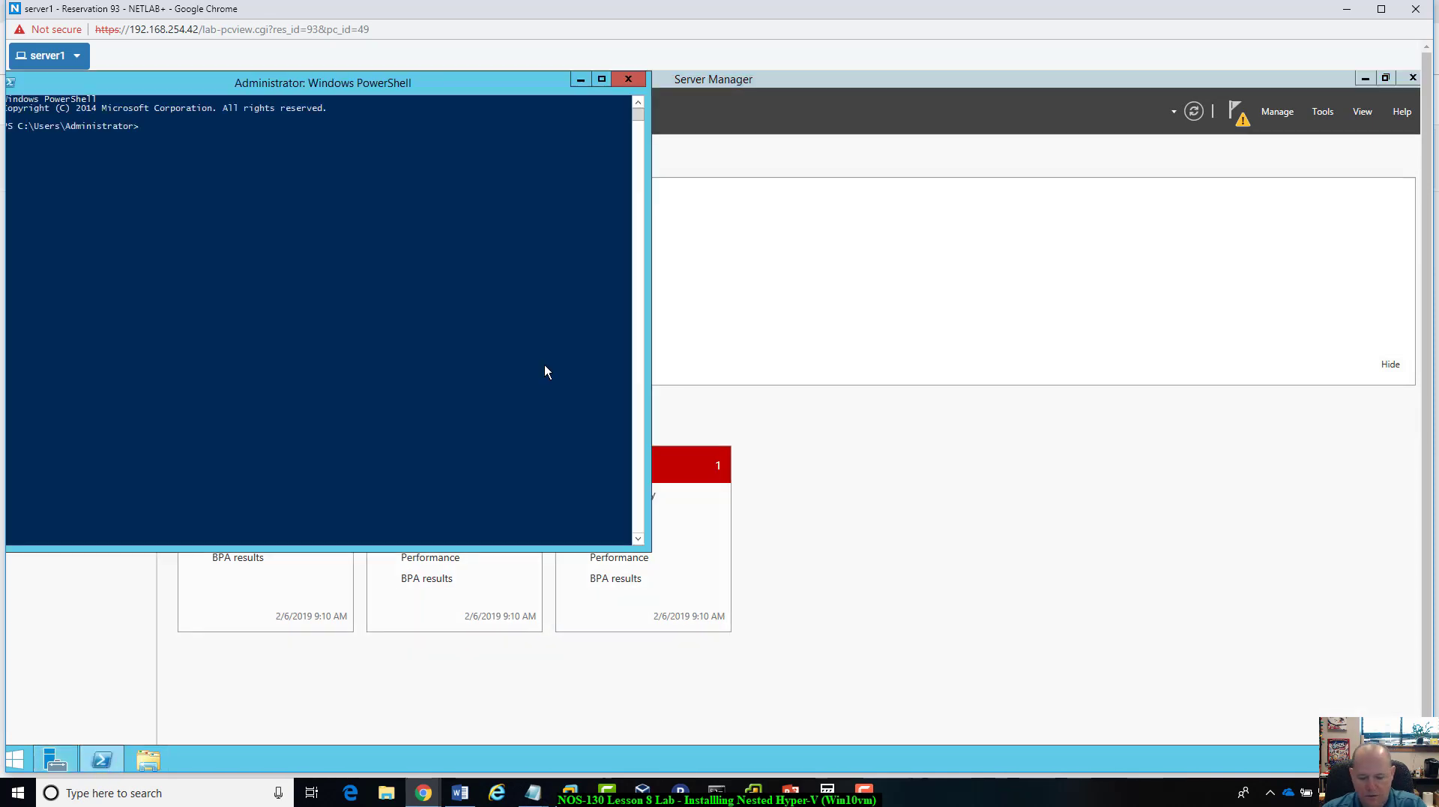
pyautogui.write('shutdow')
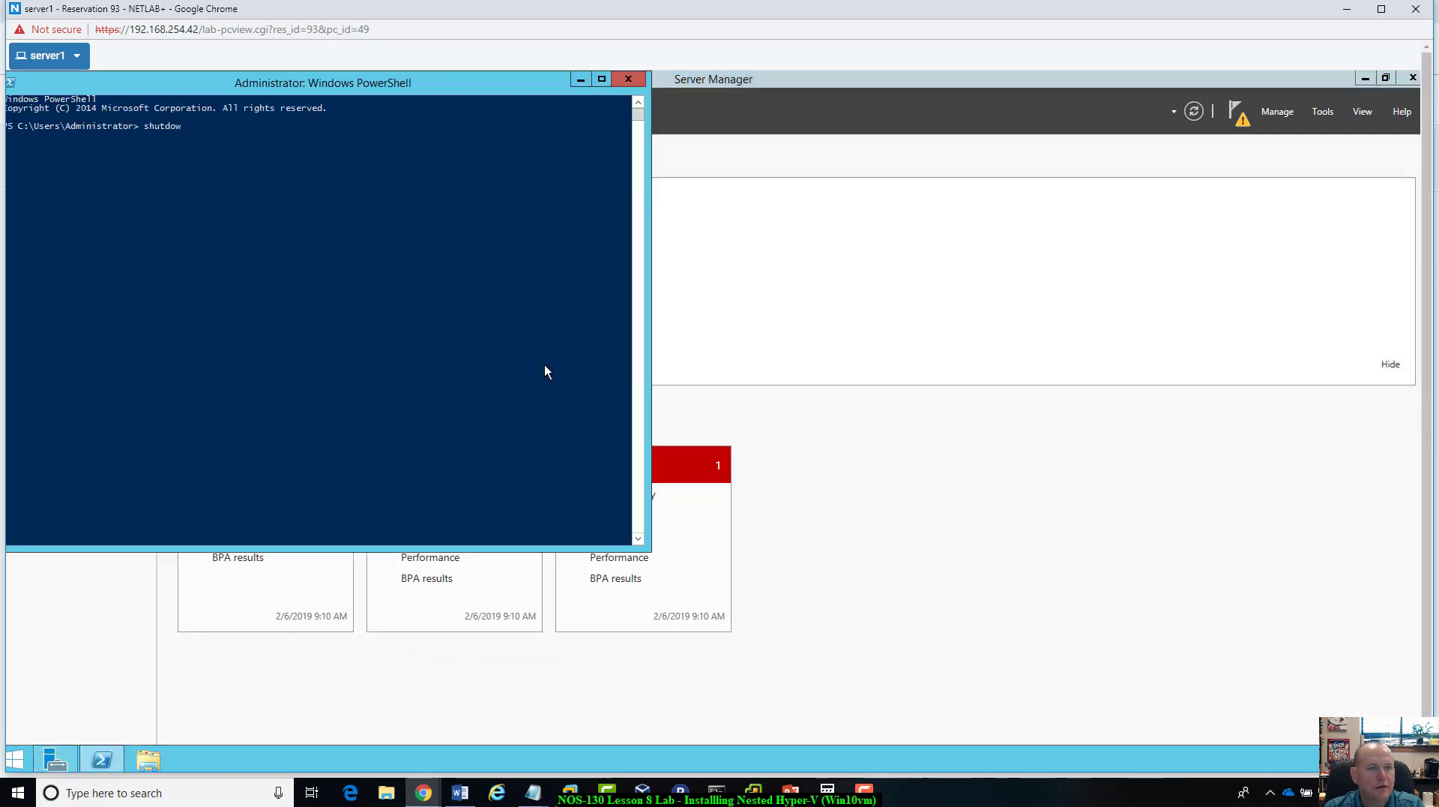
pyautogui.write('n /r /t')
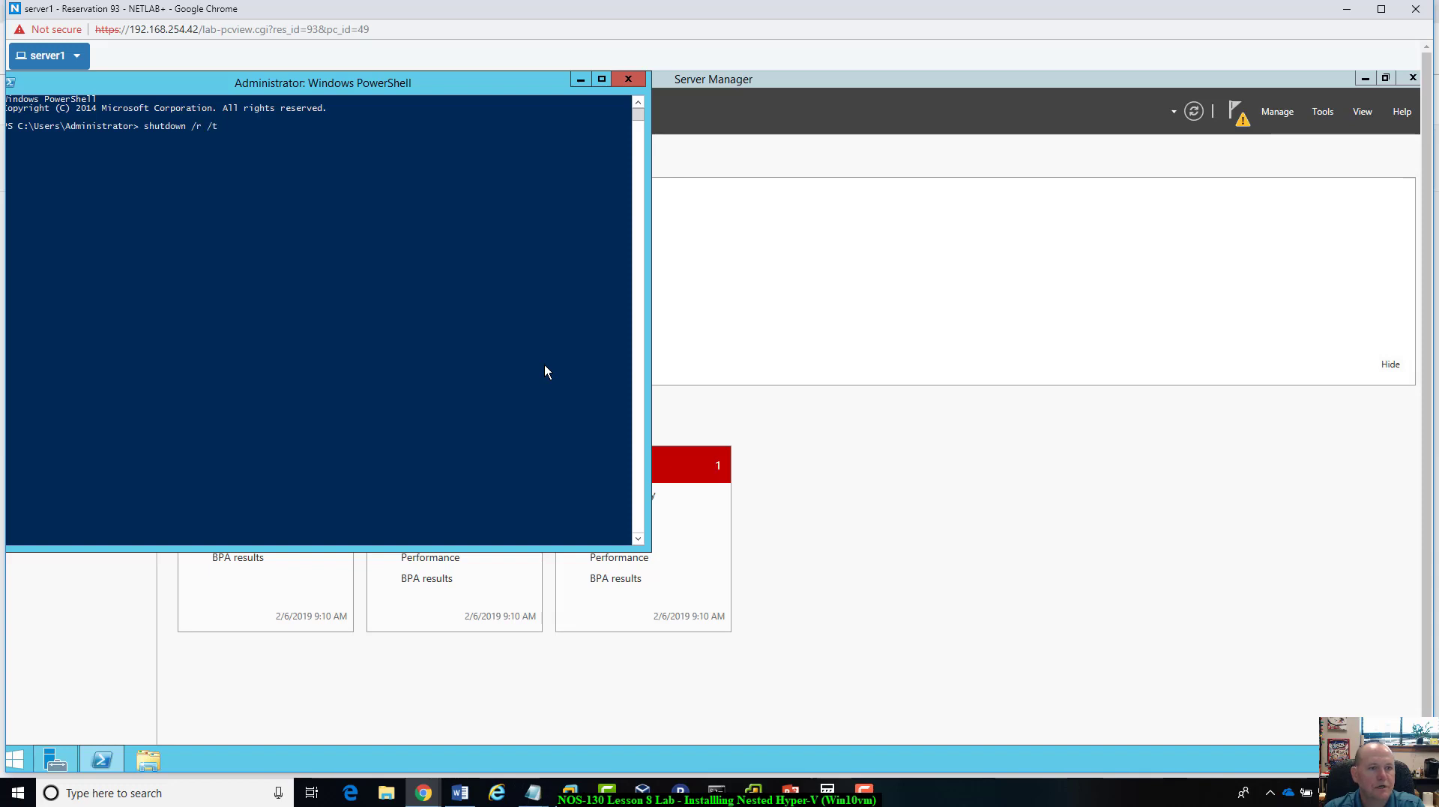
pyautogui.write(' 0')
pyautogui.press('Return')
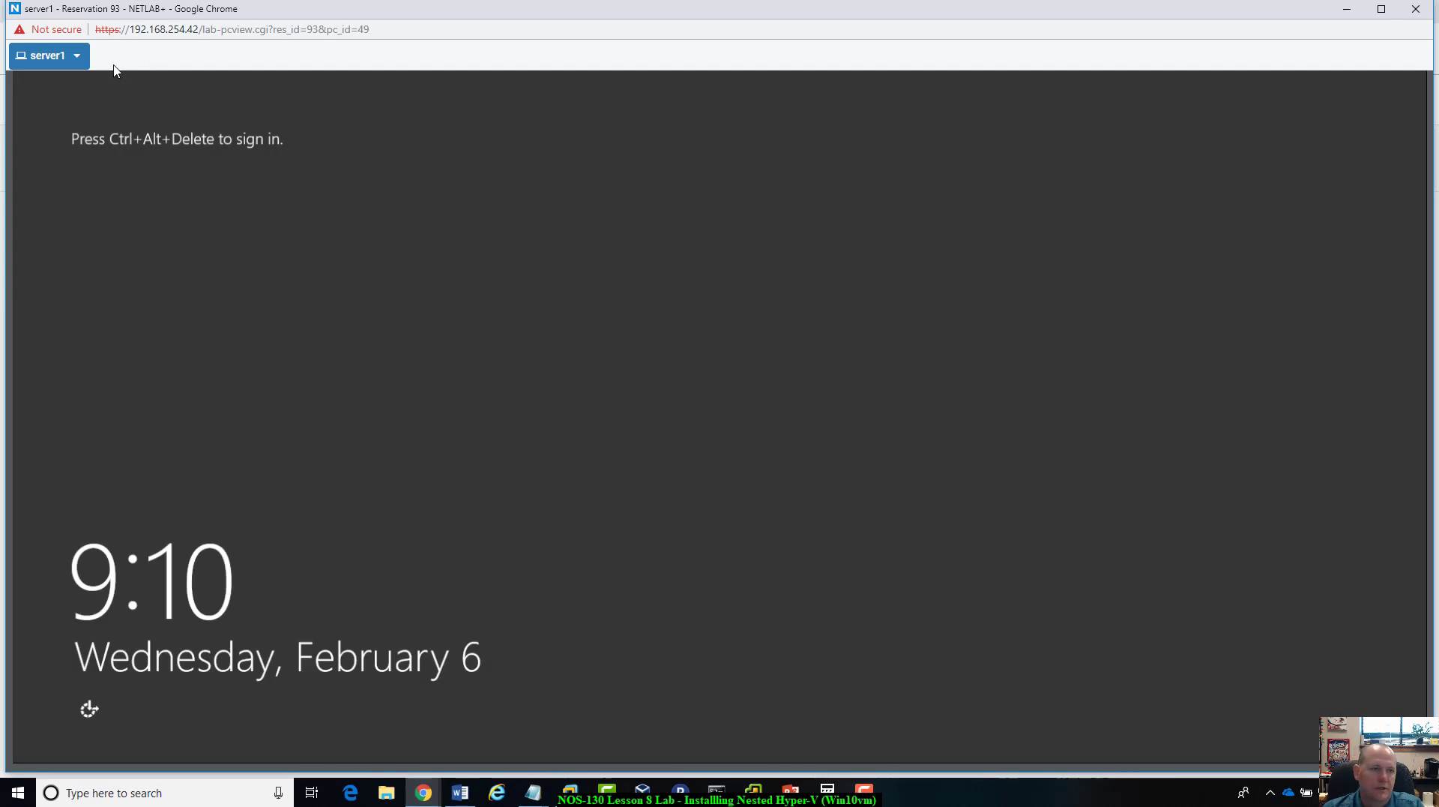
# Step: Sign back in to server1 with the Administrator password and open the Hyper-V page in Server Manager
pyautogui.click(76, 56)
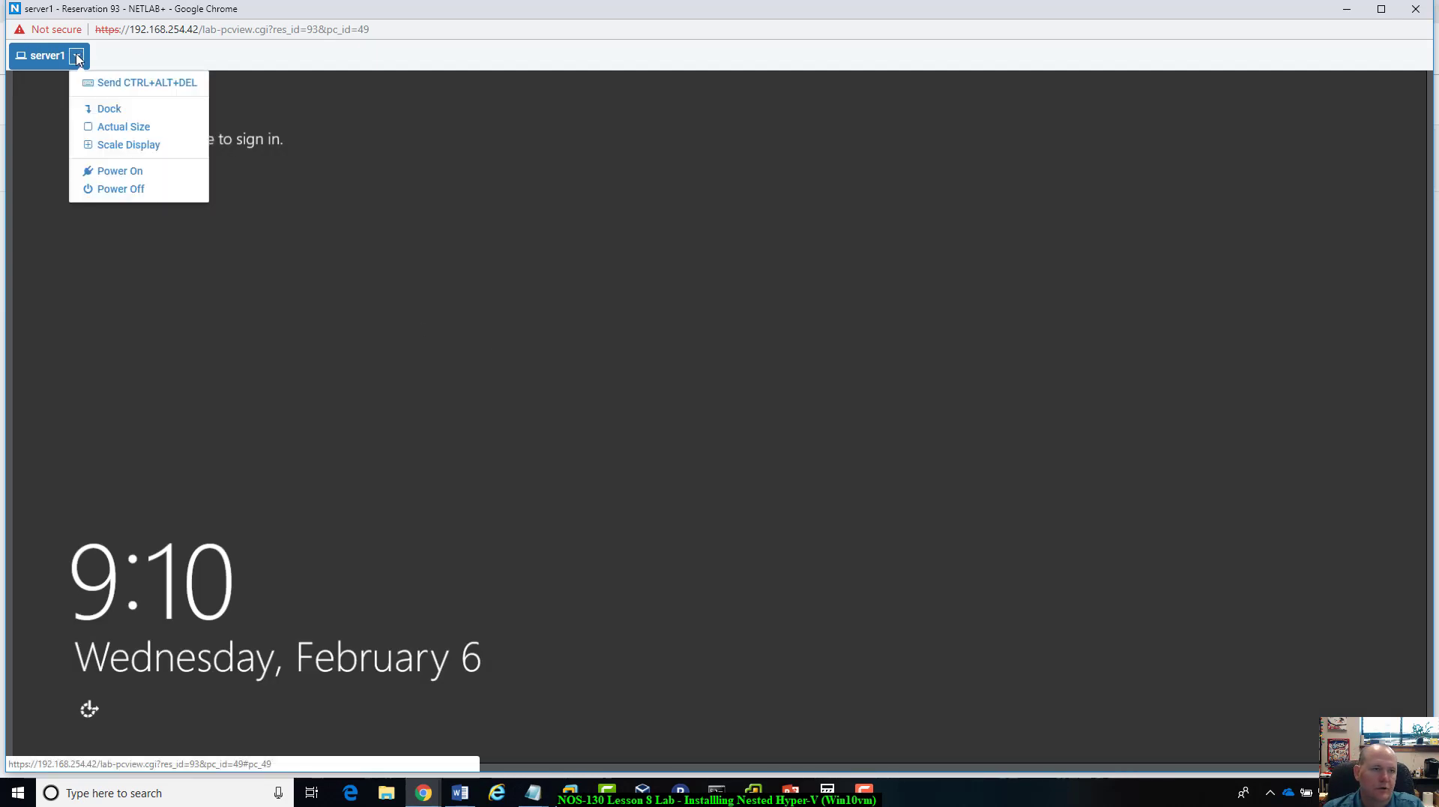
pyautogui.click(127, 84)
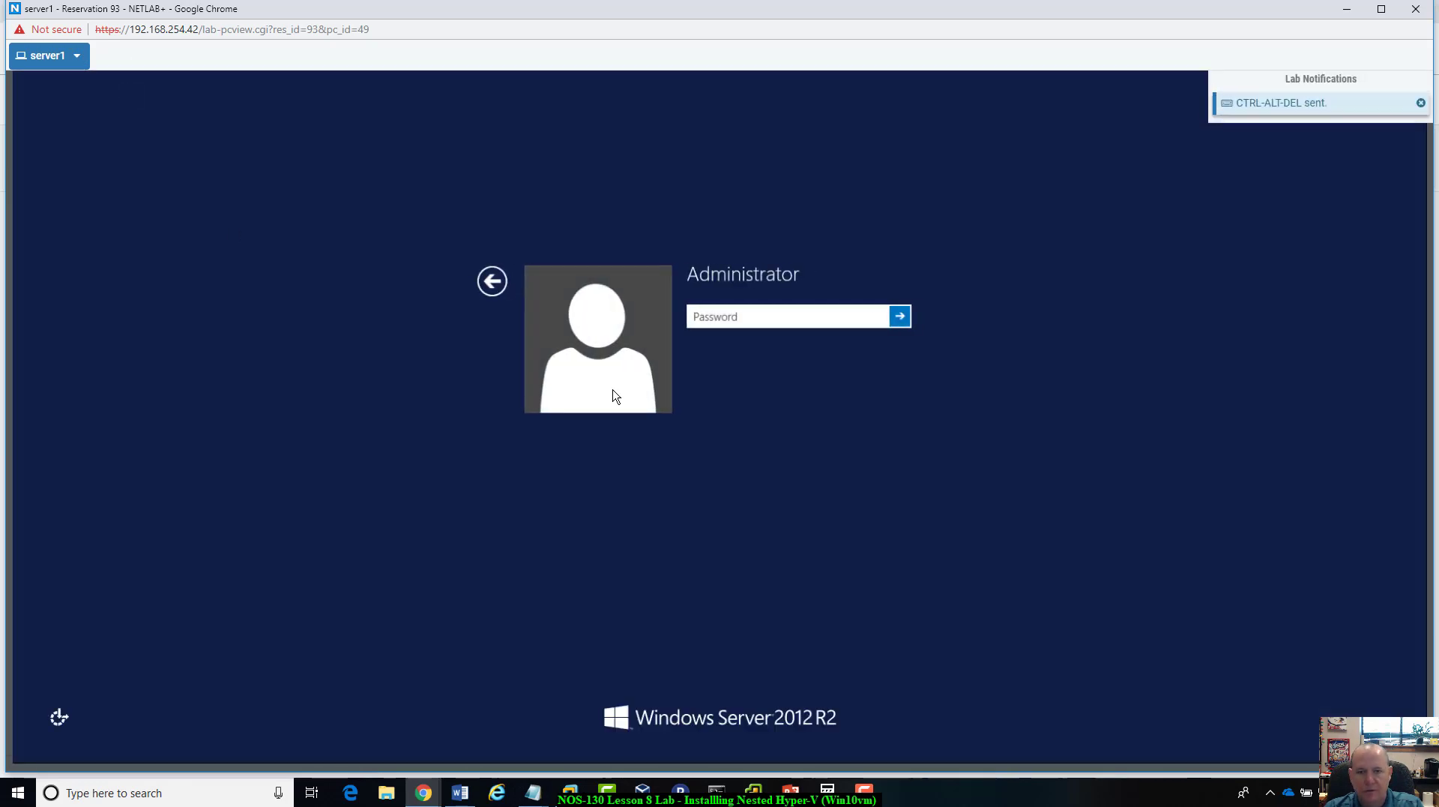
pyautogui.write('Train3r$')
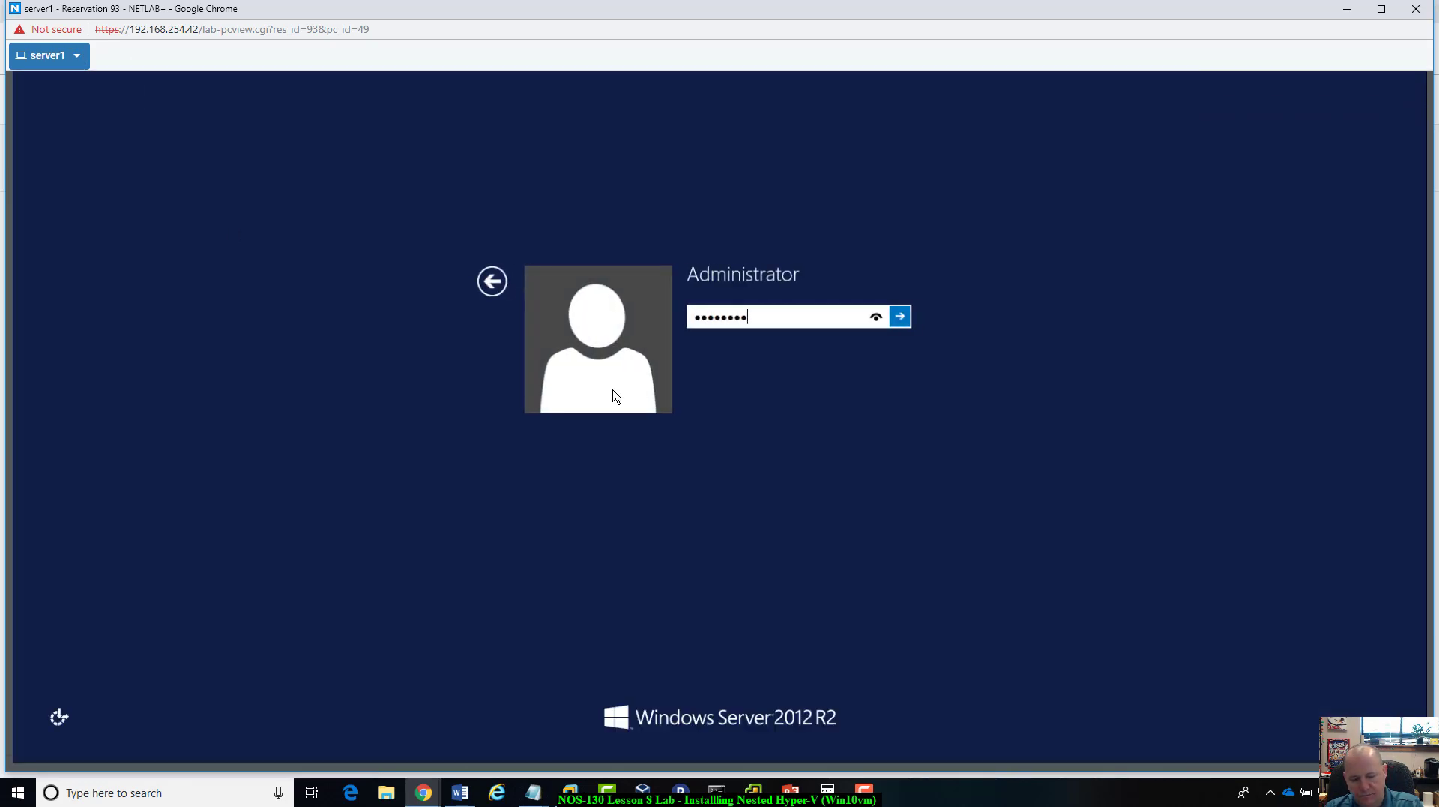
pyautogui.press('Return')
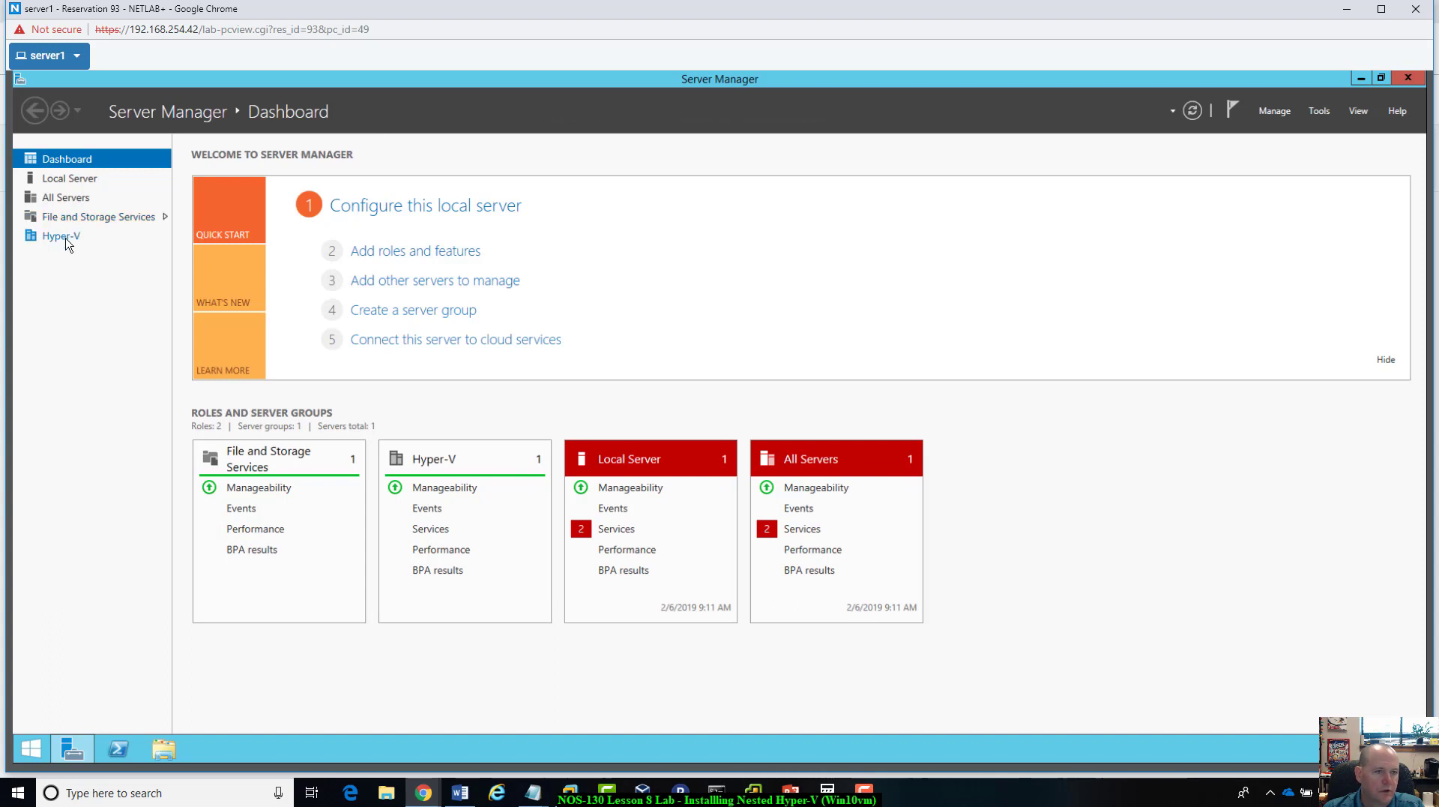
pyautogui.click(61, 237)
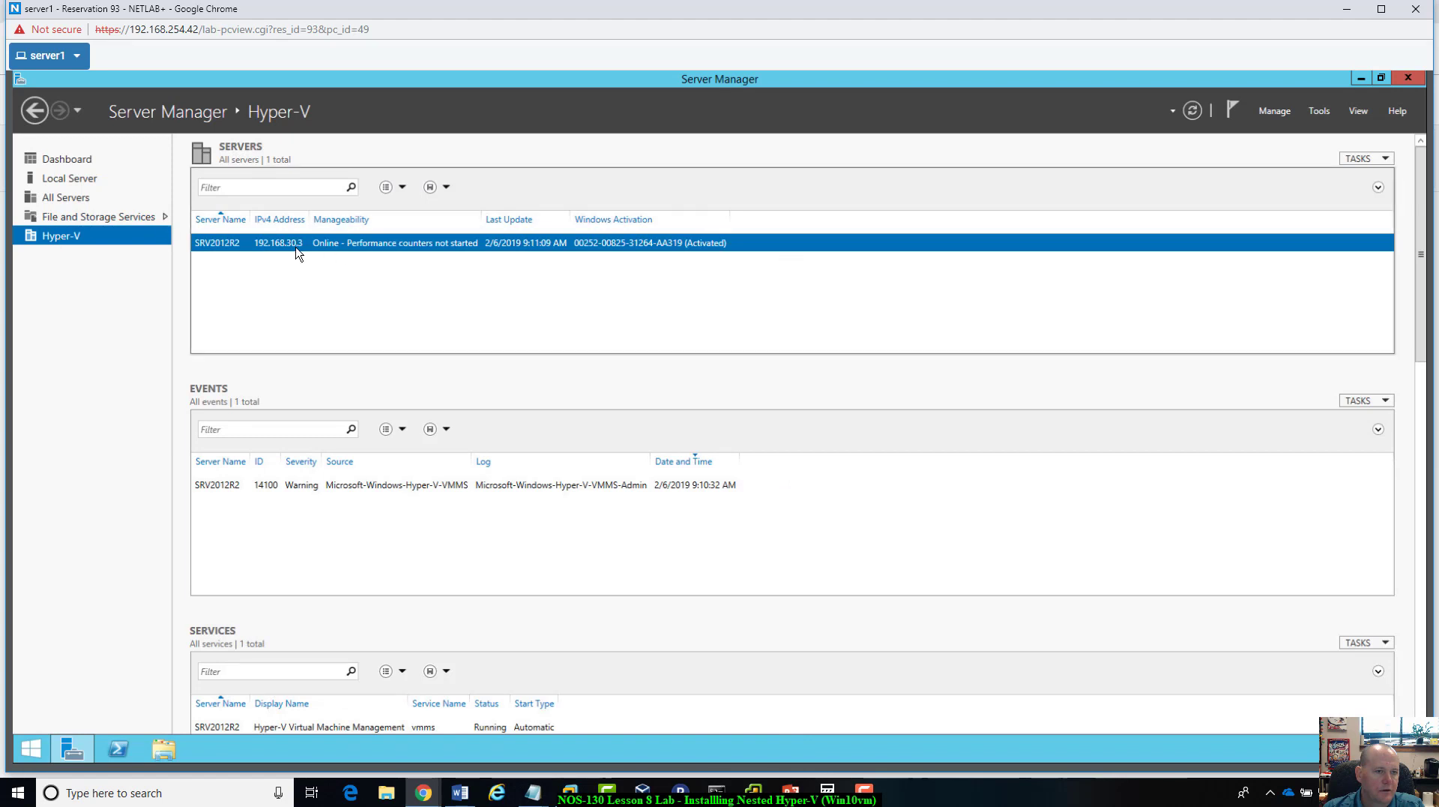
# Step: Open Hyper-V Manager for server SRV2012R2 and move its window clear of the server list
pyautogui.rightClick(275, 241)
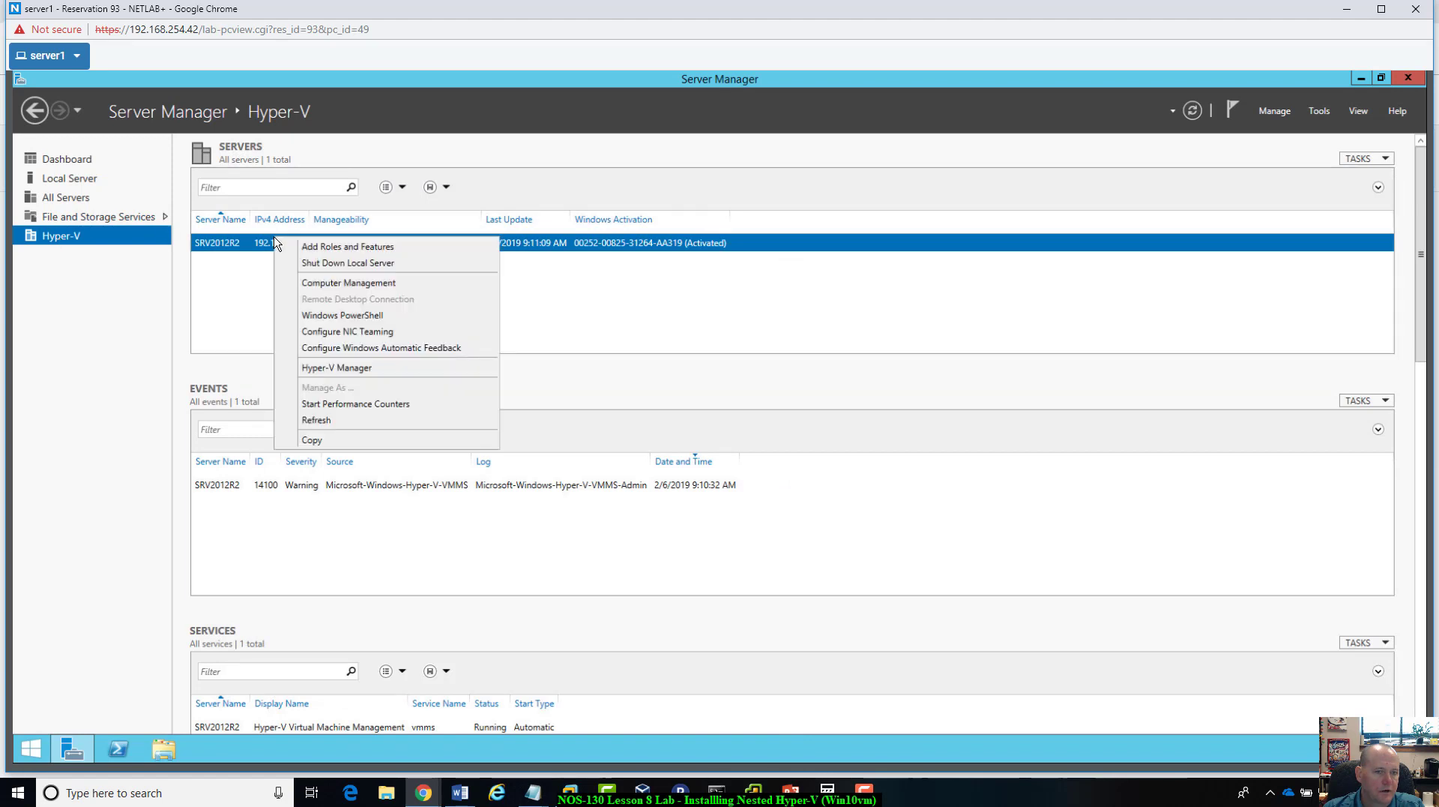
pyautogui.click(317, 371)
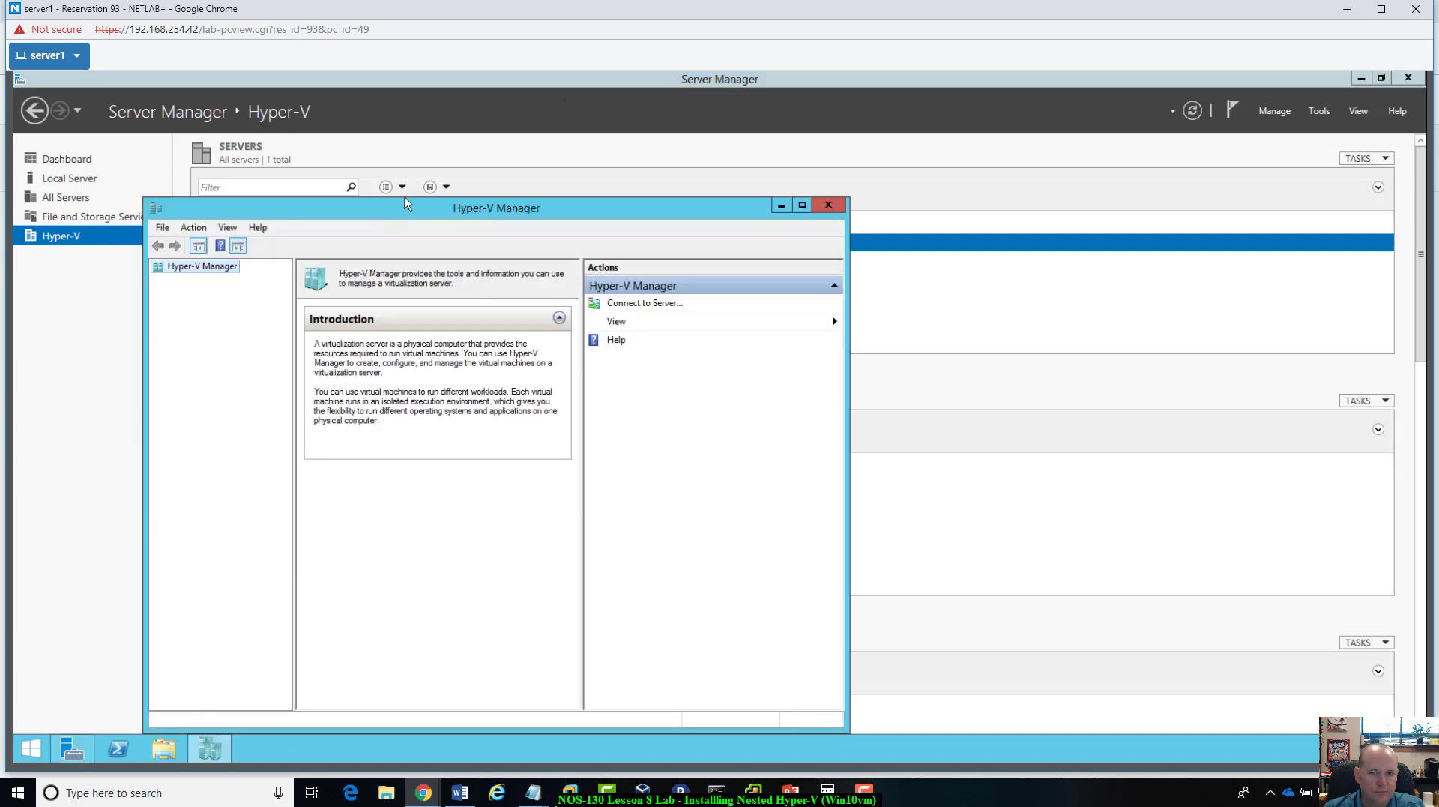
pyautogui.moveTo(403, 197); pyautogui.dragTo(662, 119)
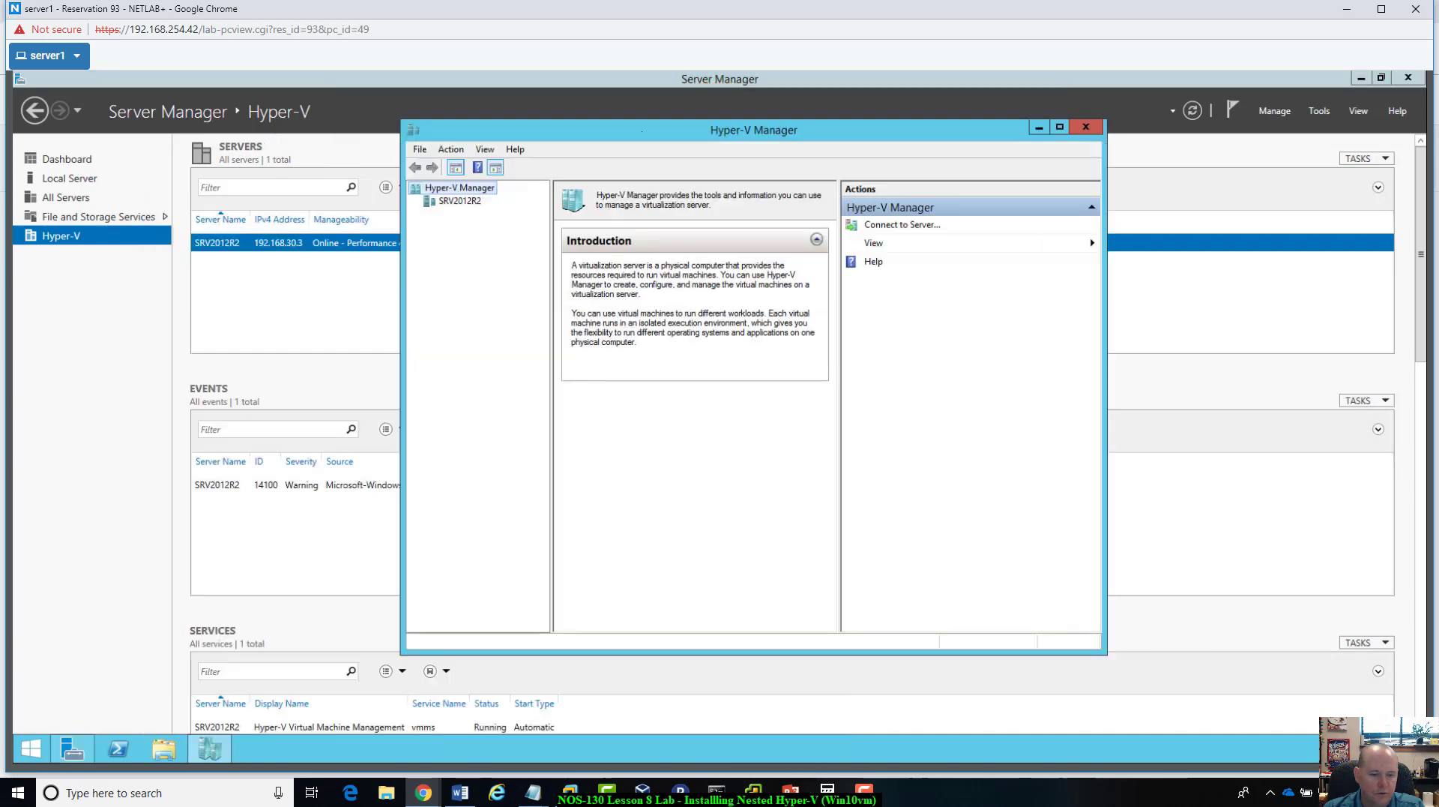
# Step: Check the installation files on DVD Drive (D:) in File Explorer, then close the window
pyautogui.click(163, 750)
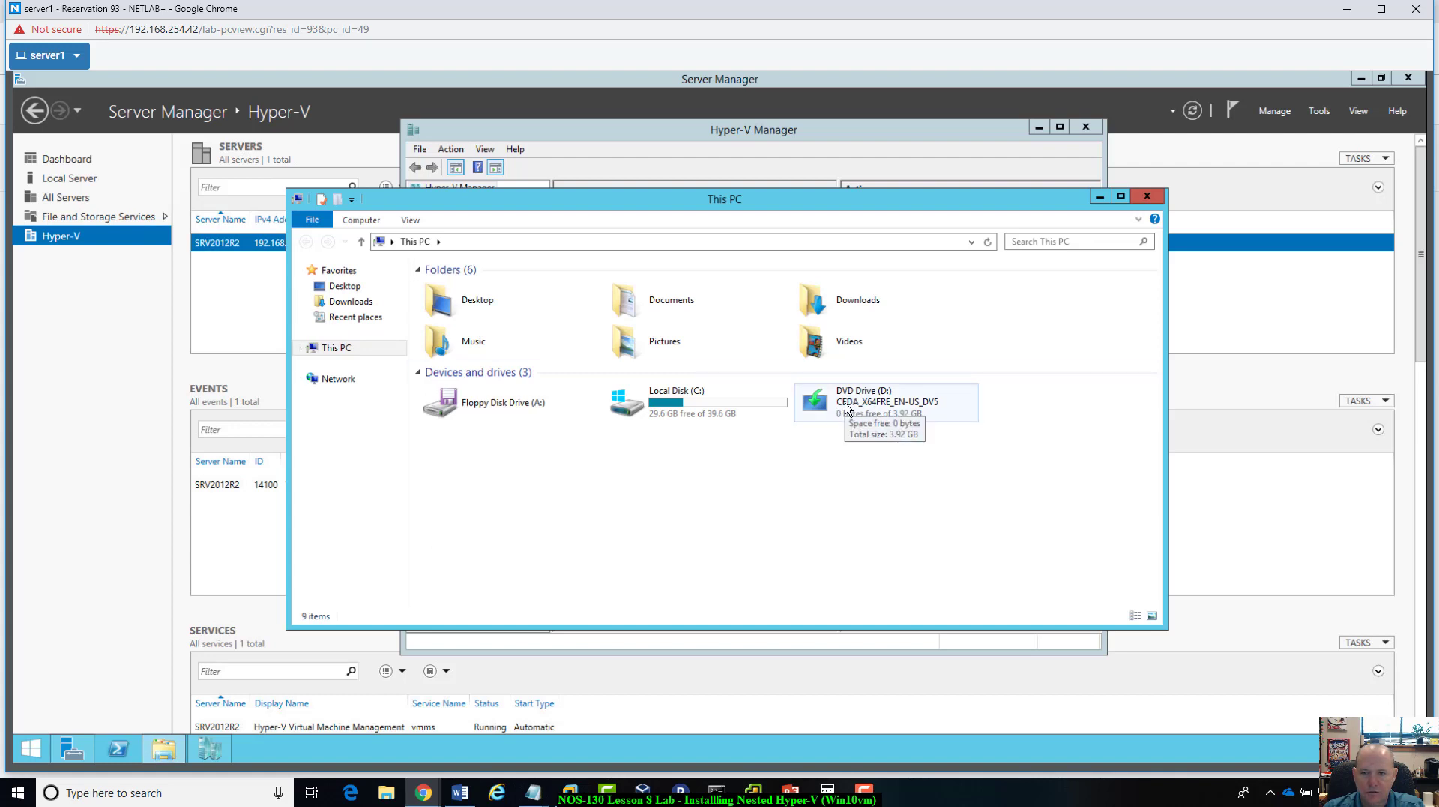
pyautogui.click(872, 409)
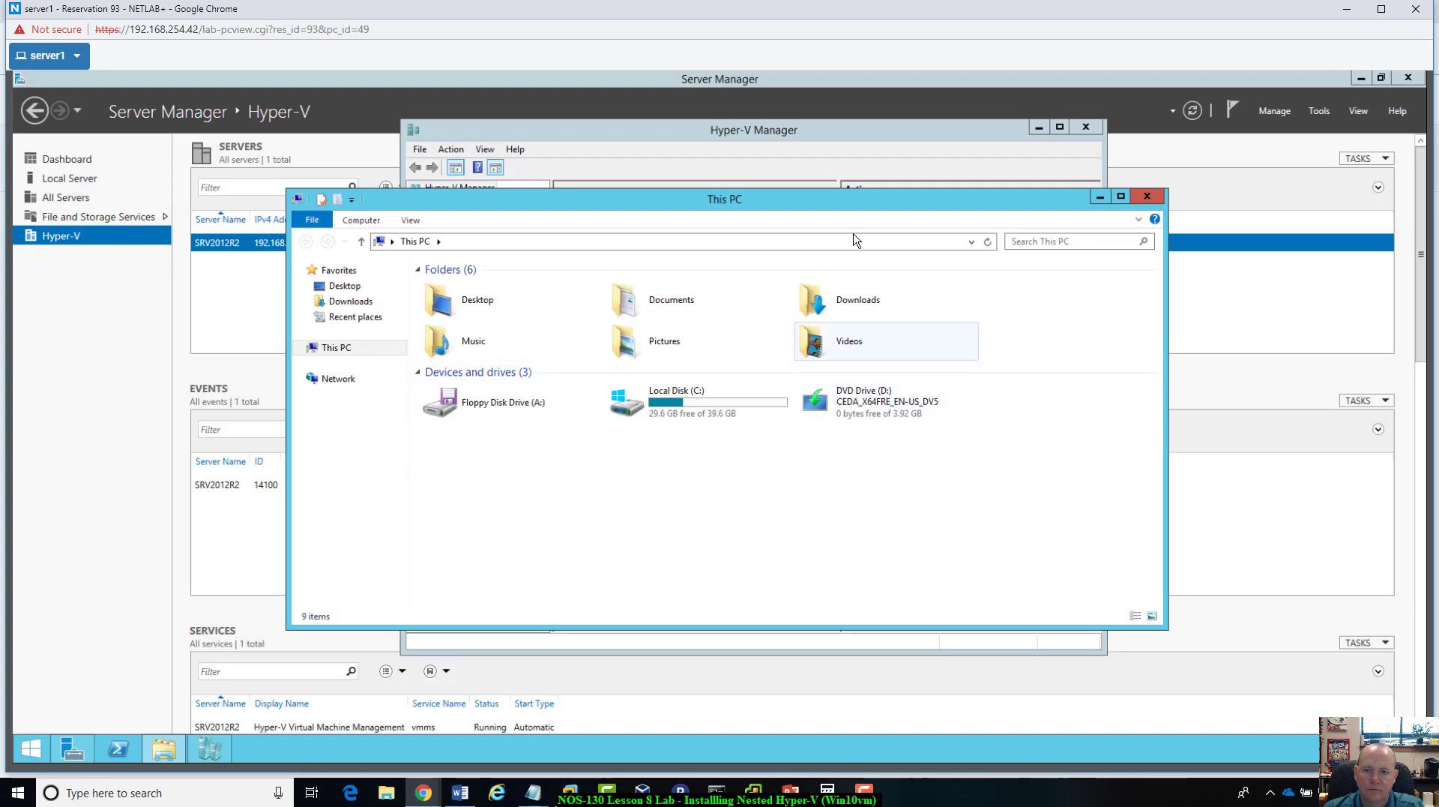
pyautogui.doubleClick(868, 420)
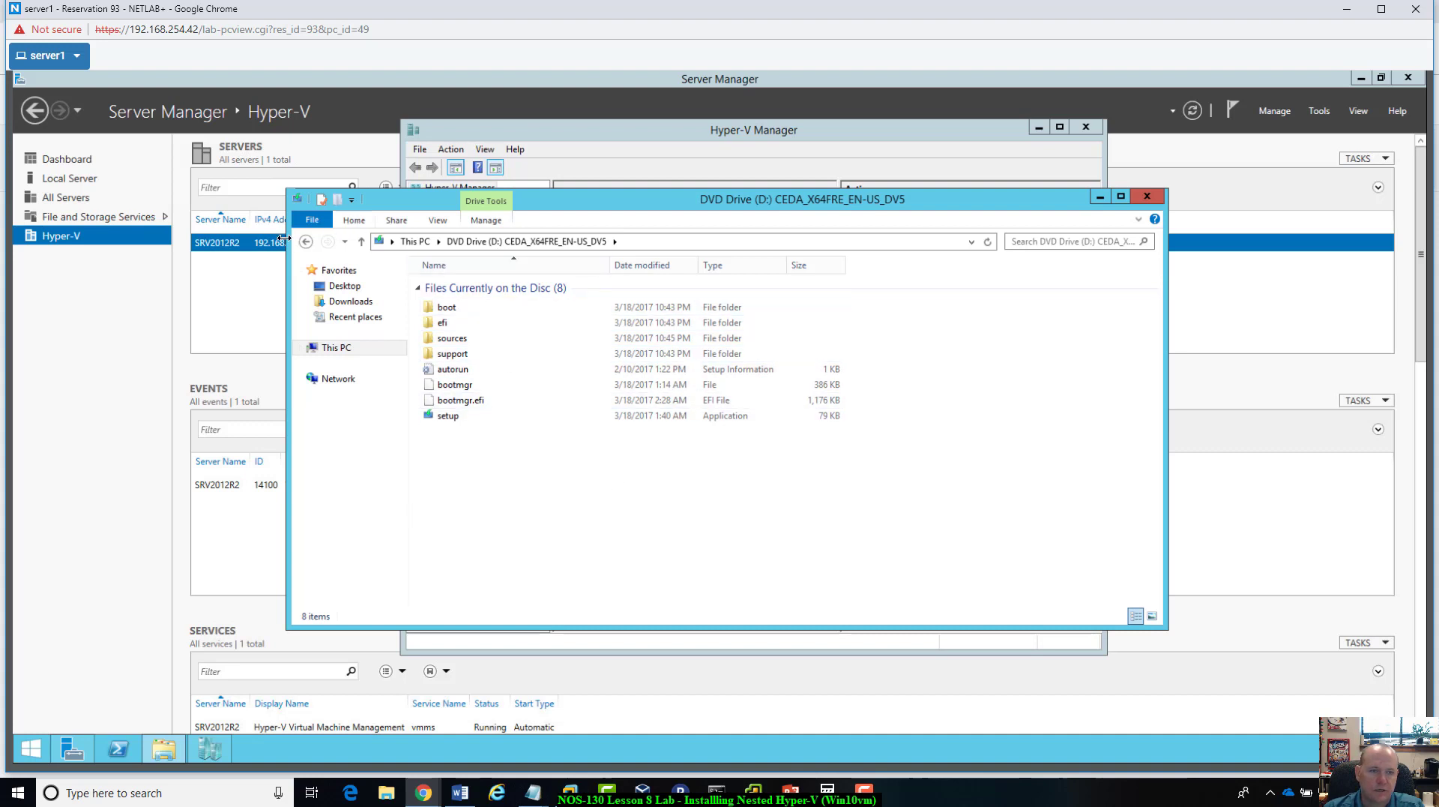
pyautogui.click(306, 242)
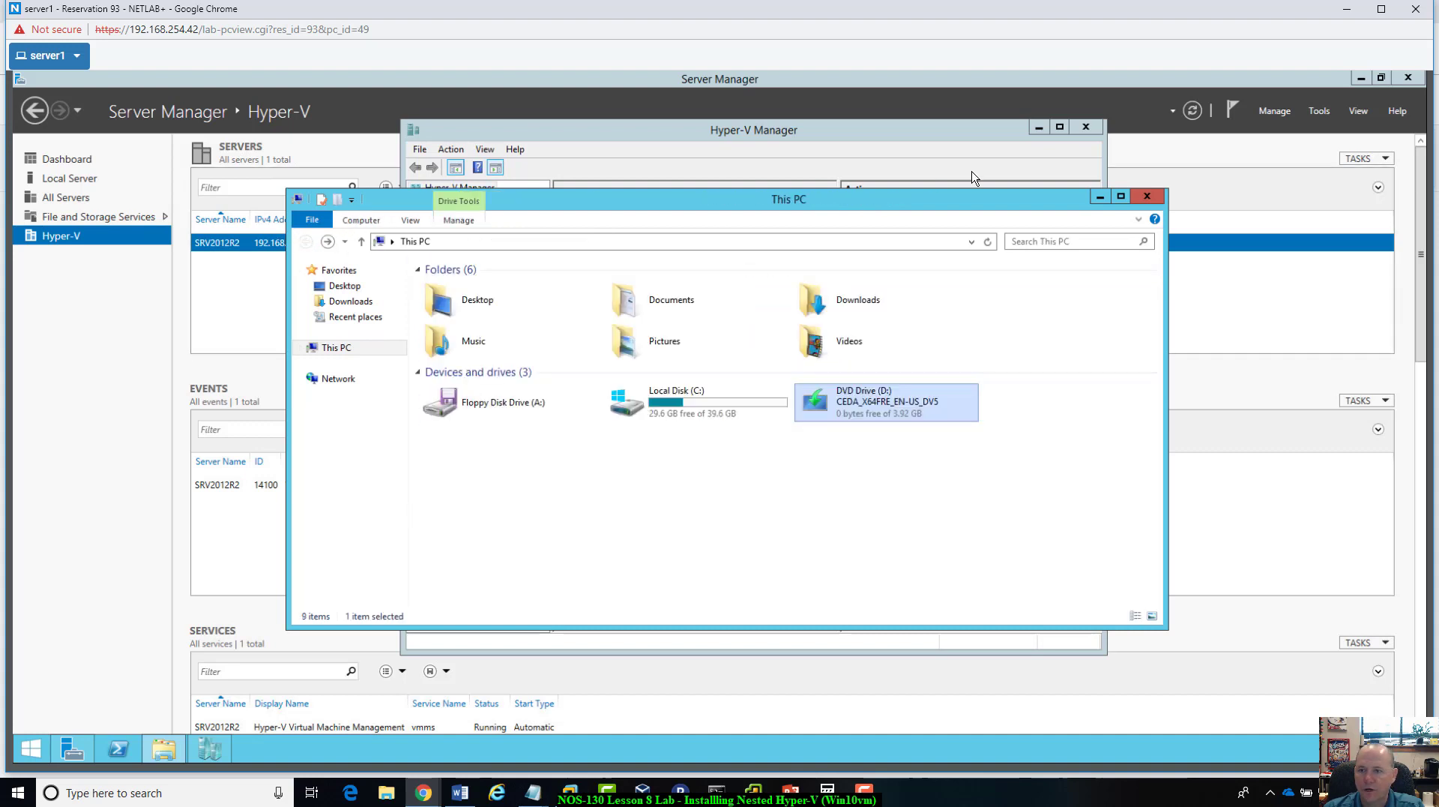
pyautogui.click(1144, 199)
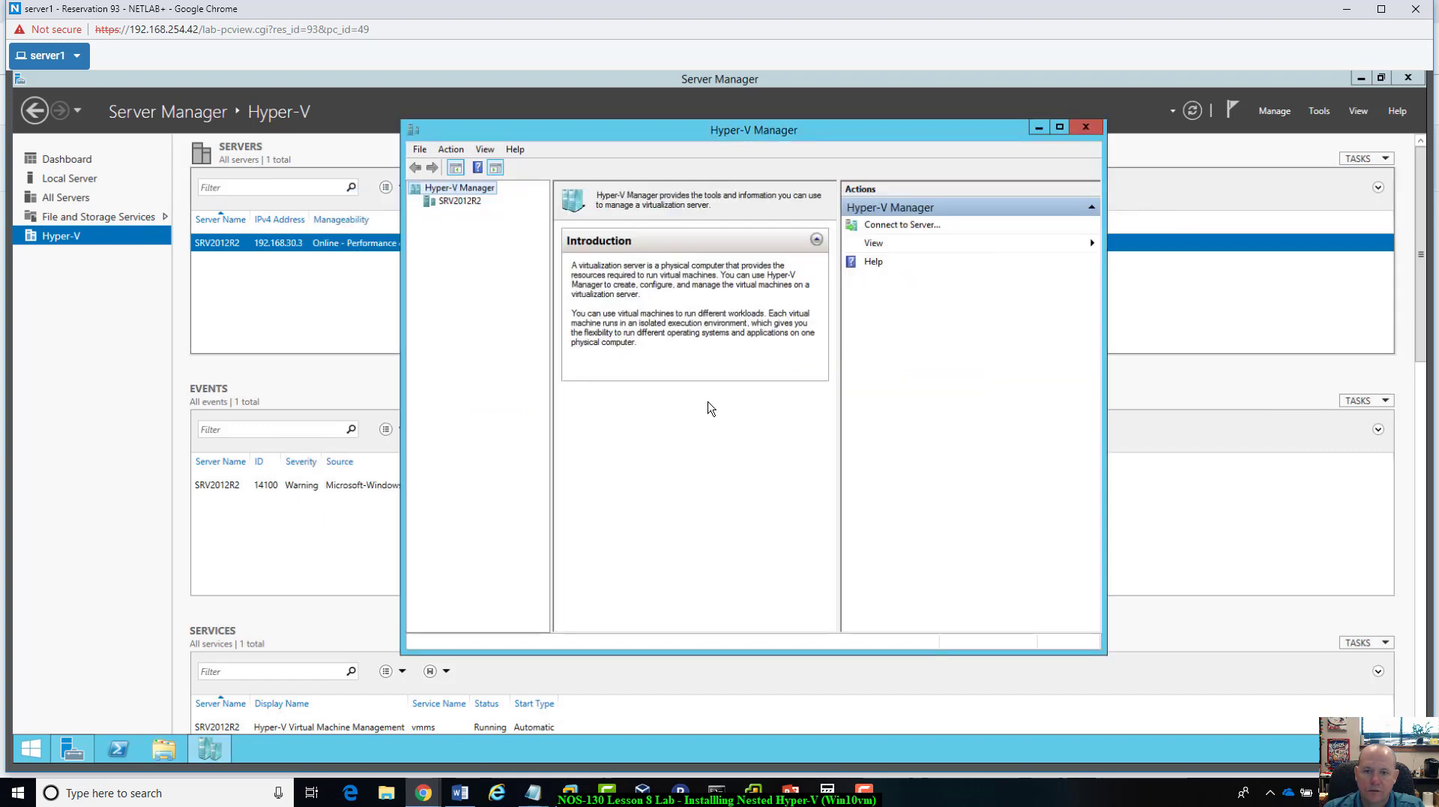
# Step: Start the New Virtual Machine Wizard on SRV2012R2 and continue to the name and location settings
pyautogui.click(464, 201)
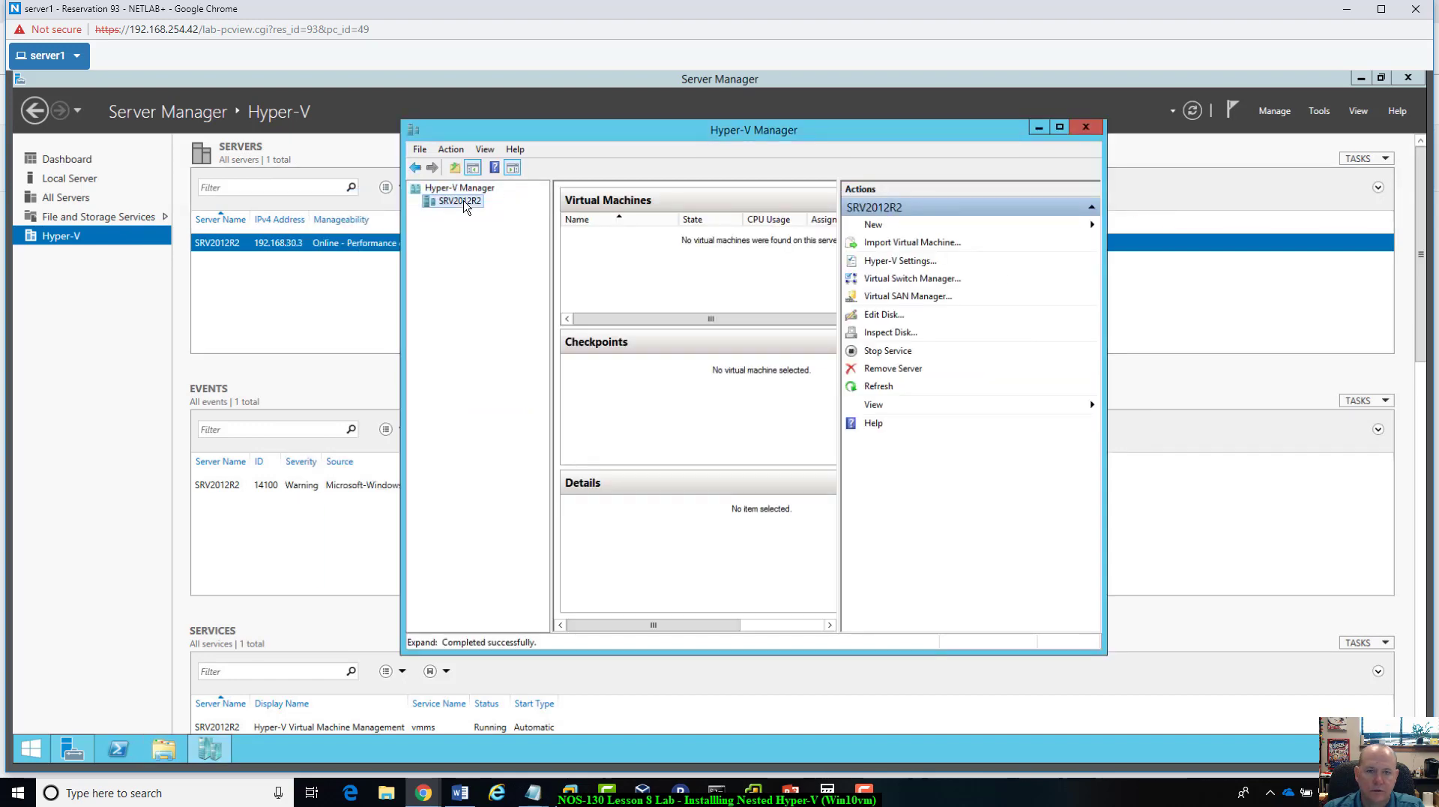
pyautogui.click(871, 227)
pyautogui.click(1140, 233)
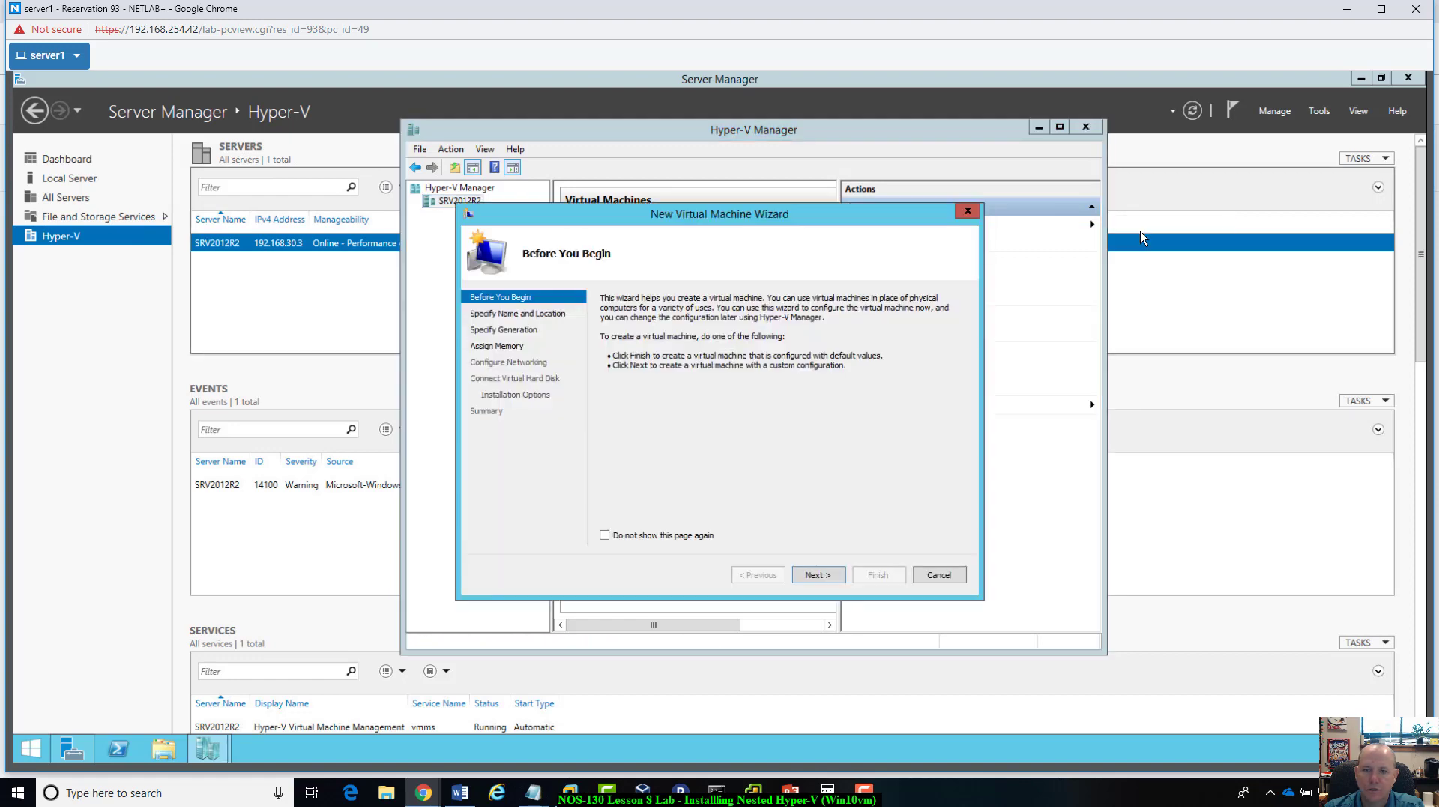
pyautogui.click(814, 575)
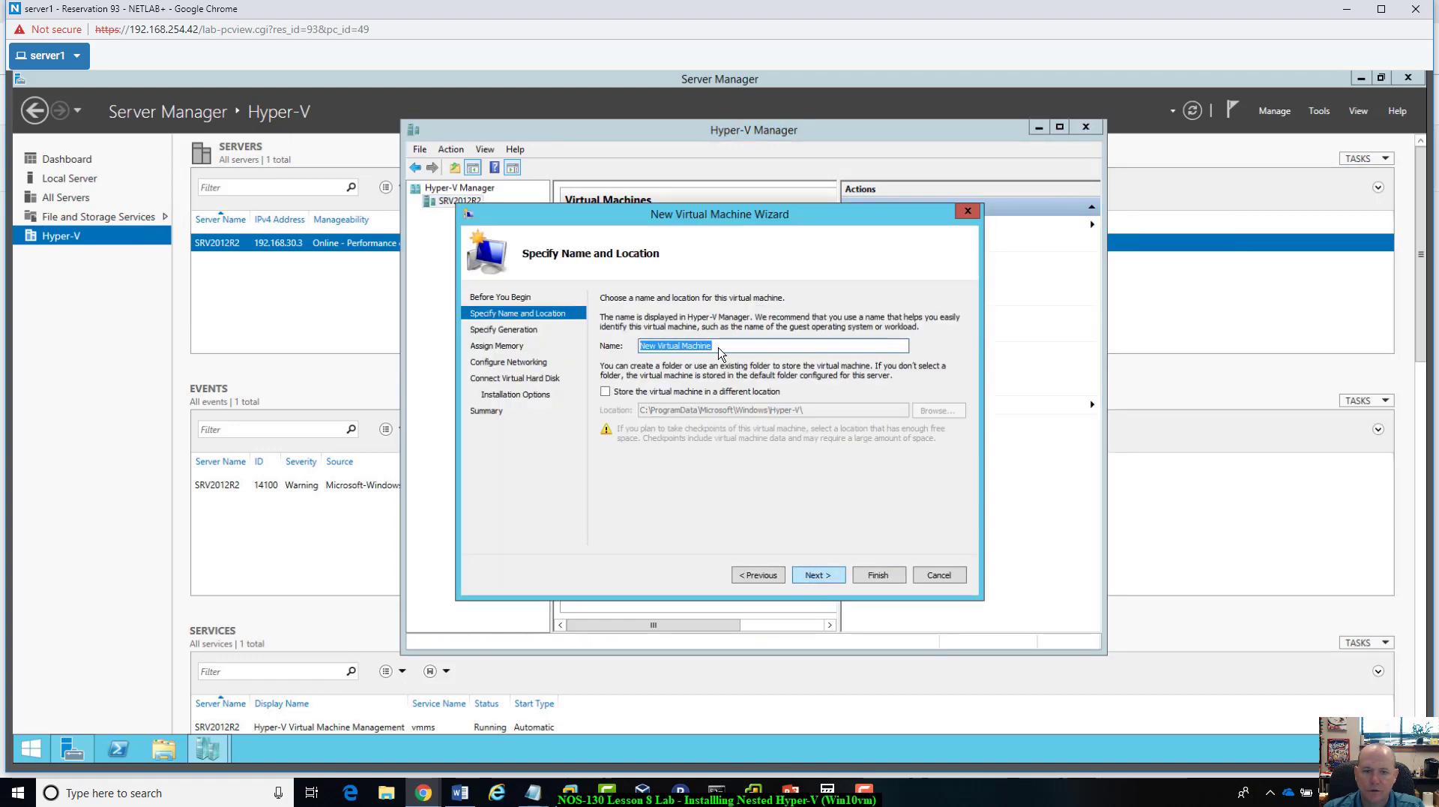
# Step: Clear Server Manager off the desktop, create a desktop folder named VMs, and place it below the Recycle Bin
pyautogui.click(1363, 78)
pyautogui.moveTo(930, 129); pyautogui.dragTo(1047, 165)
pyautogui.click(543, 504)
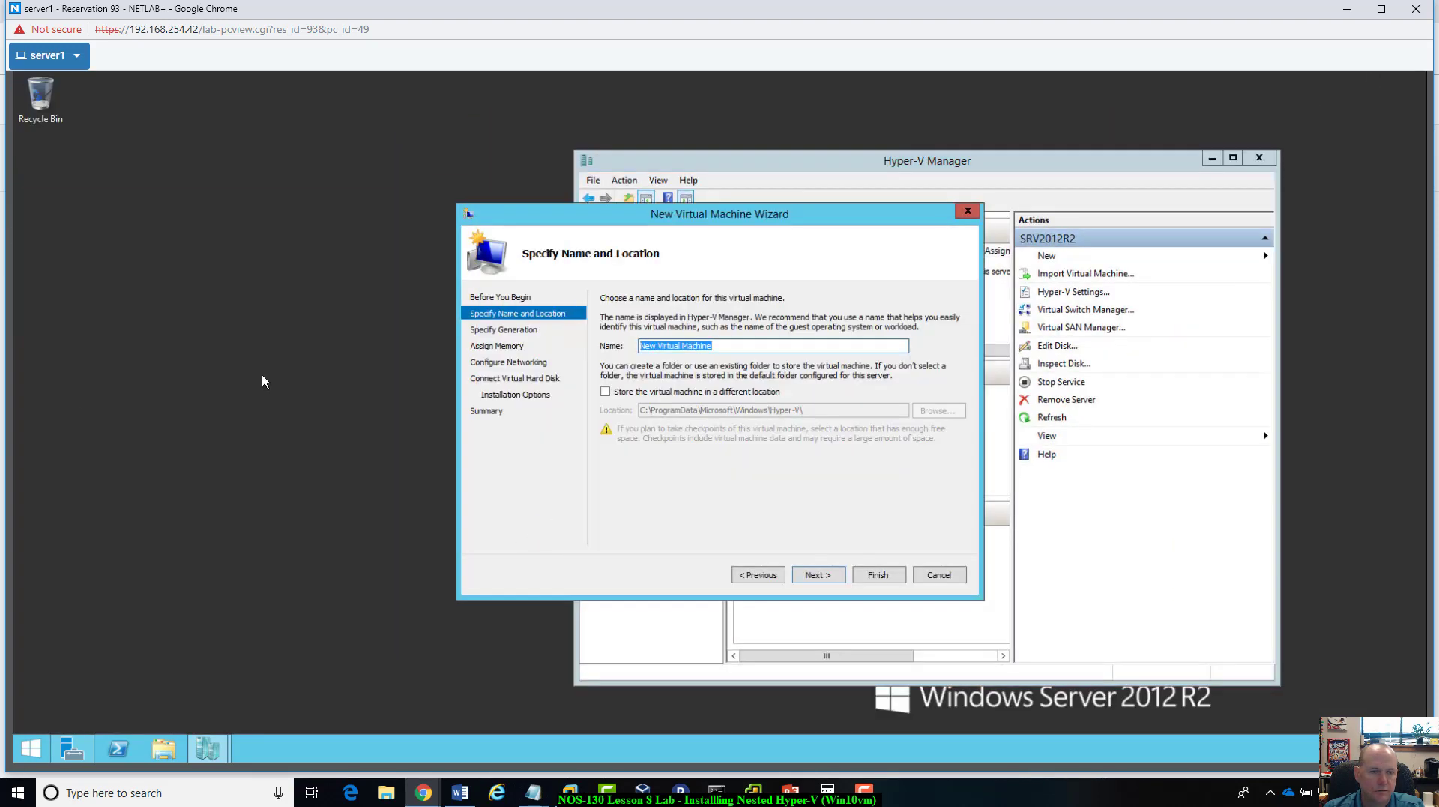
pyautogui.rightClick(212, 360)
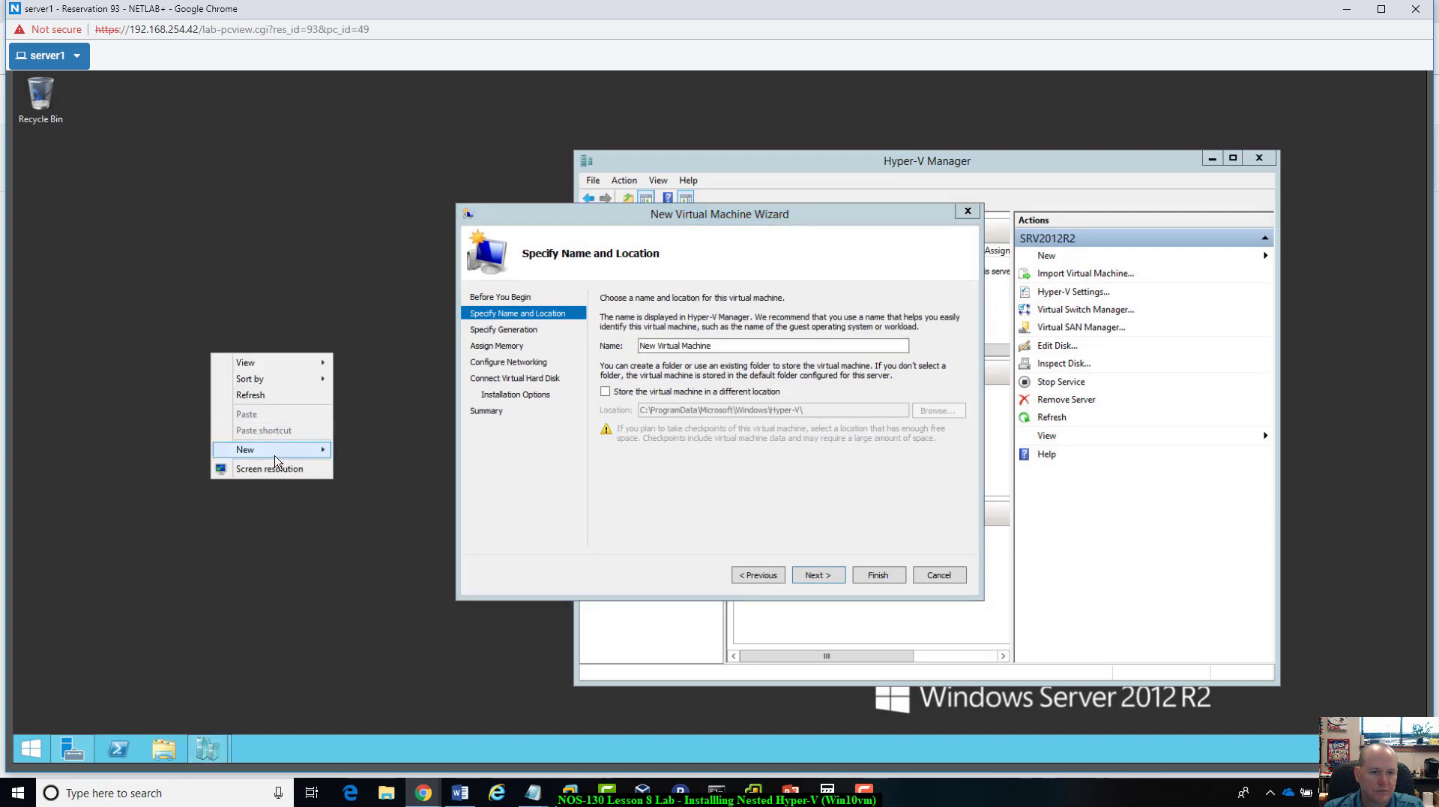
pyautogui.moveTo(300, 454)
pyautogui.click(381, 451)
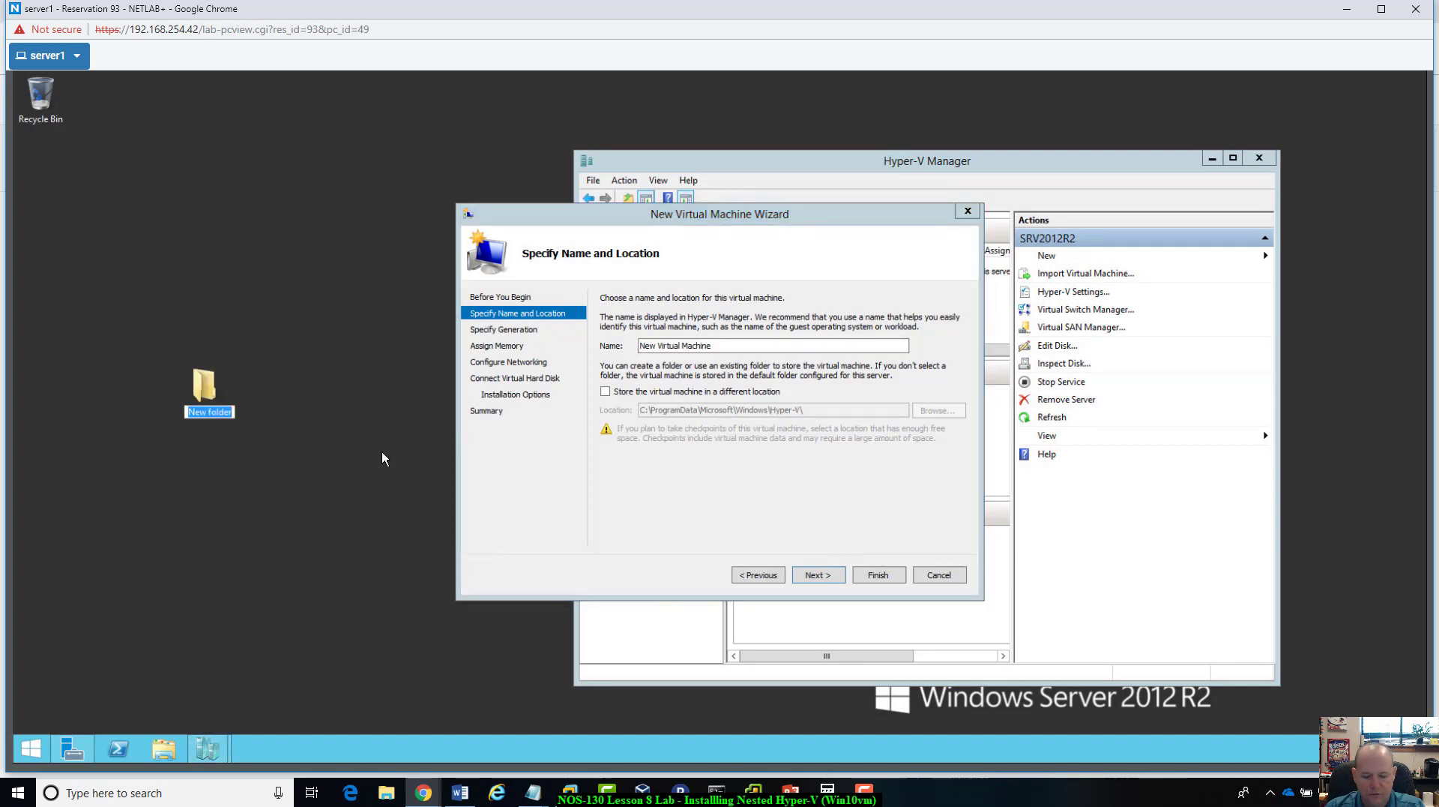
pyautogui.write('VMs')
pyautogui.press('Return')
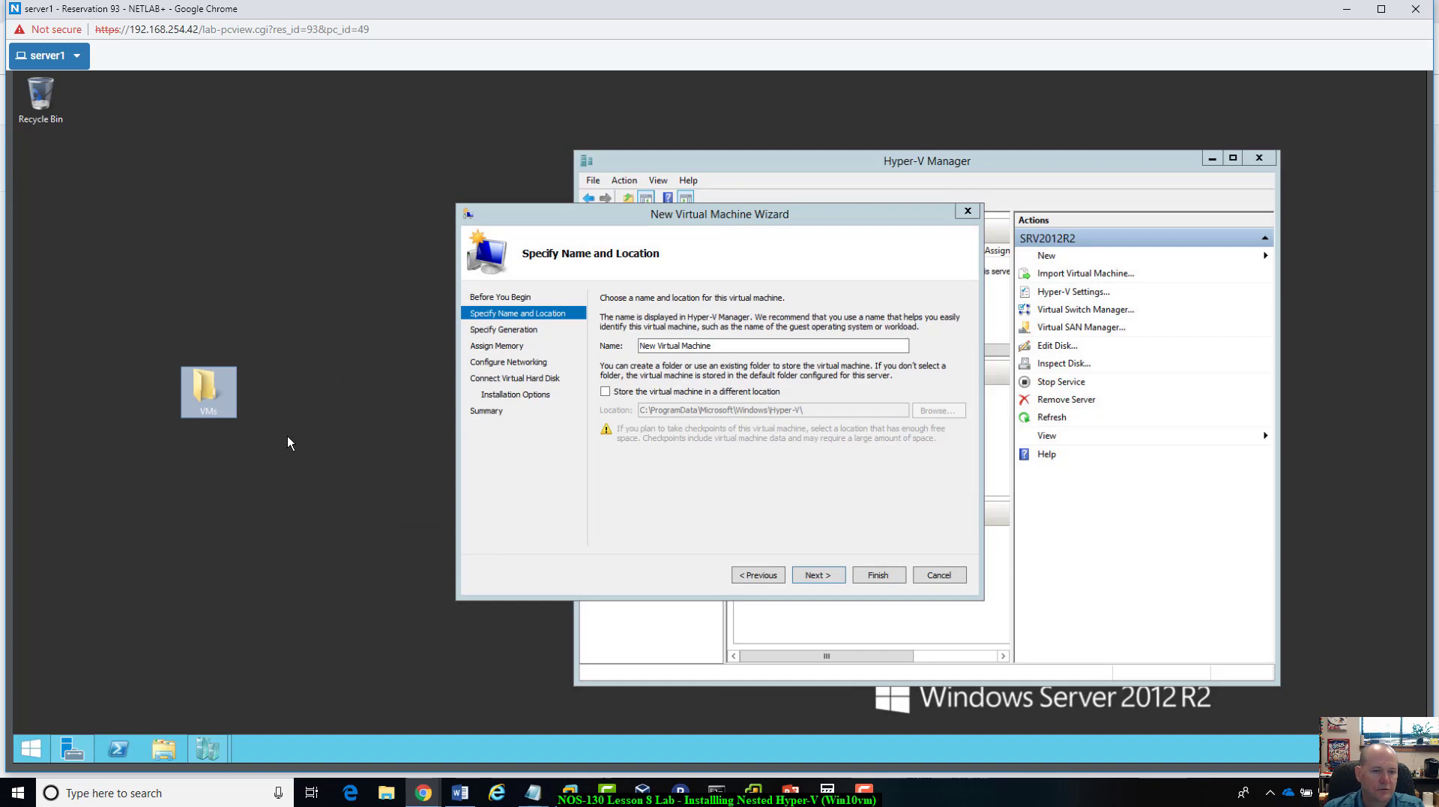
pyautogui.moveTo(209, 384); pyautogui.dragTo(75, 225)
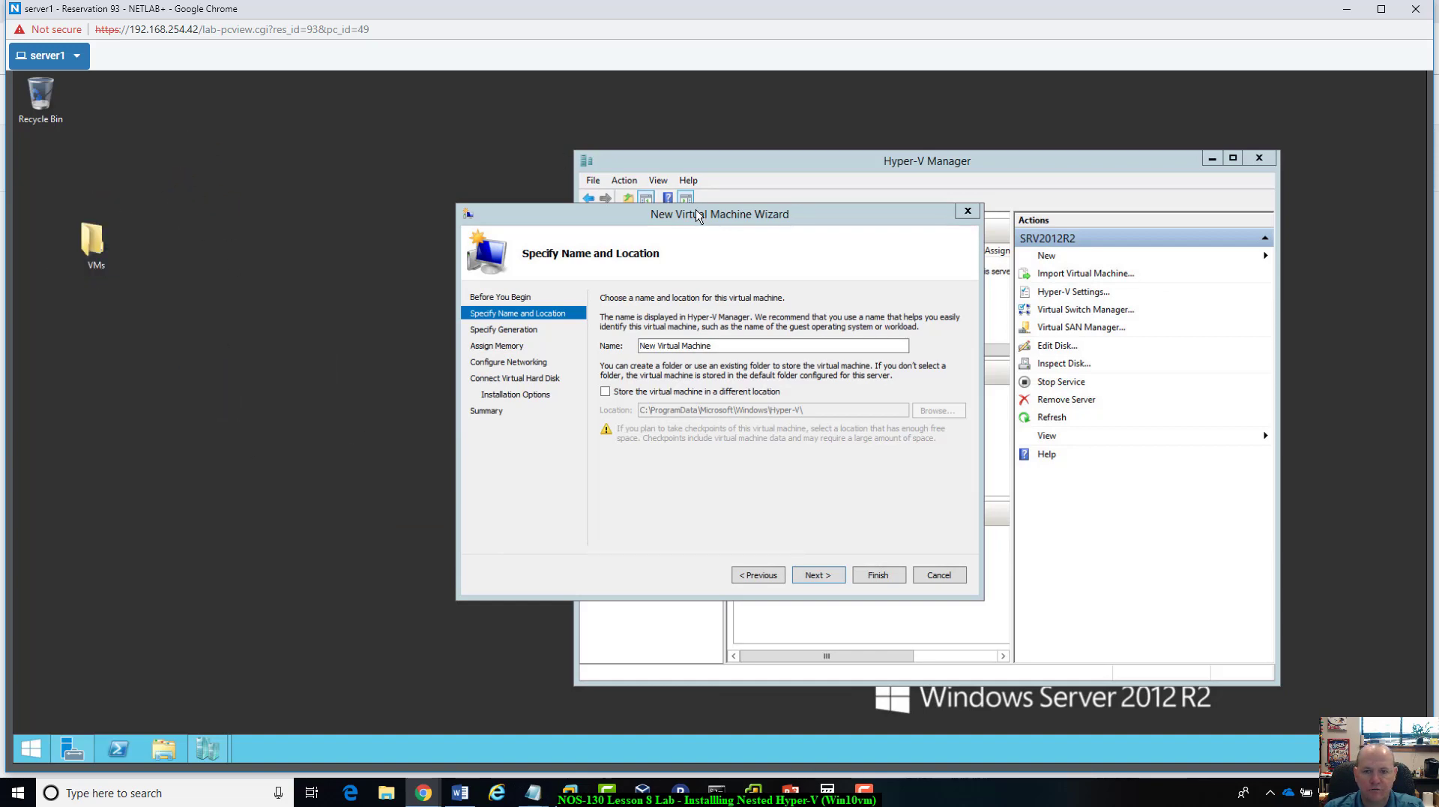
# Step: Store the virtual machine in a different location, choosing the VMs folder on the Desktop
pyautogui.moveTo(696, 215); pyautogui.dragTo(692, 181)
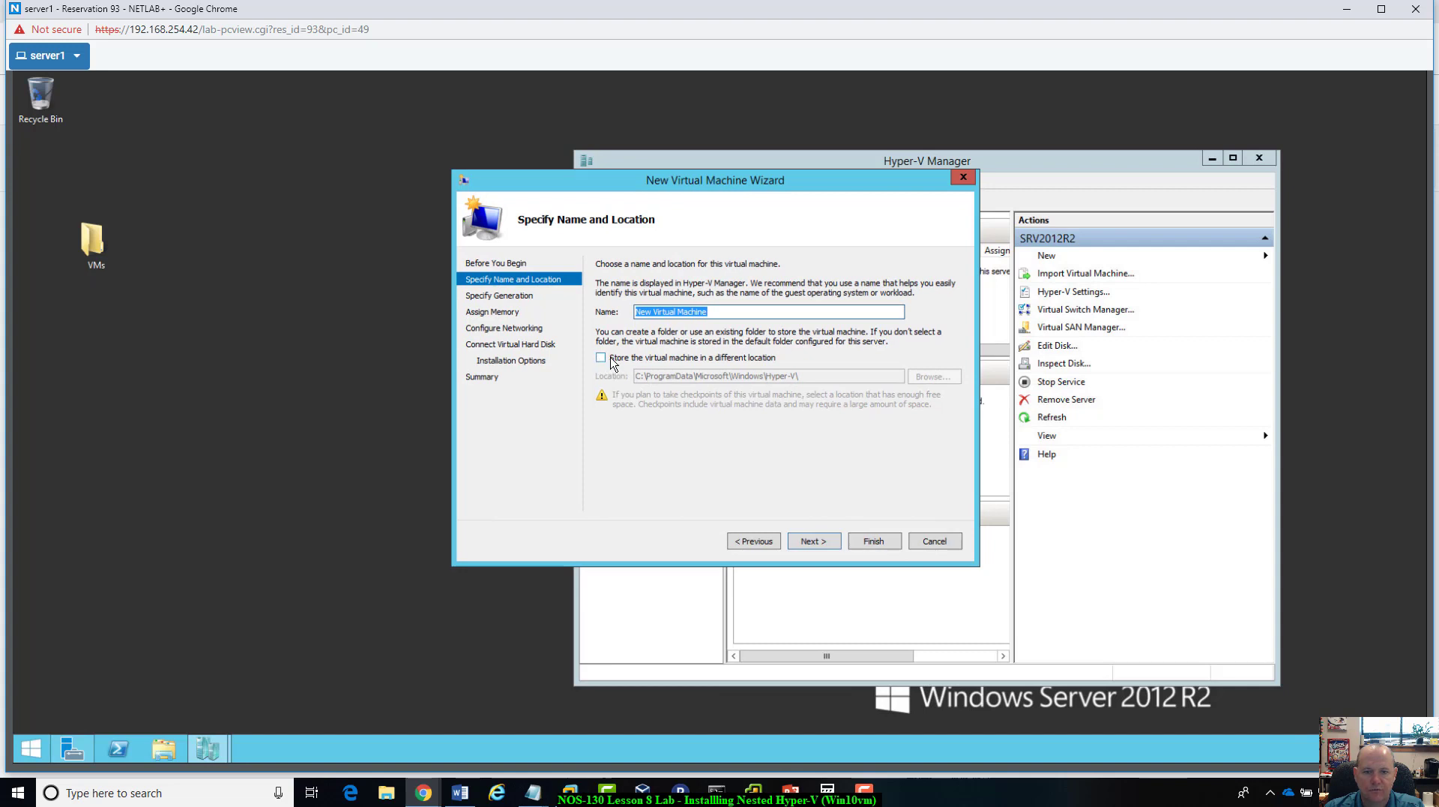
pyautogui.click(601, 358)
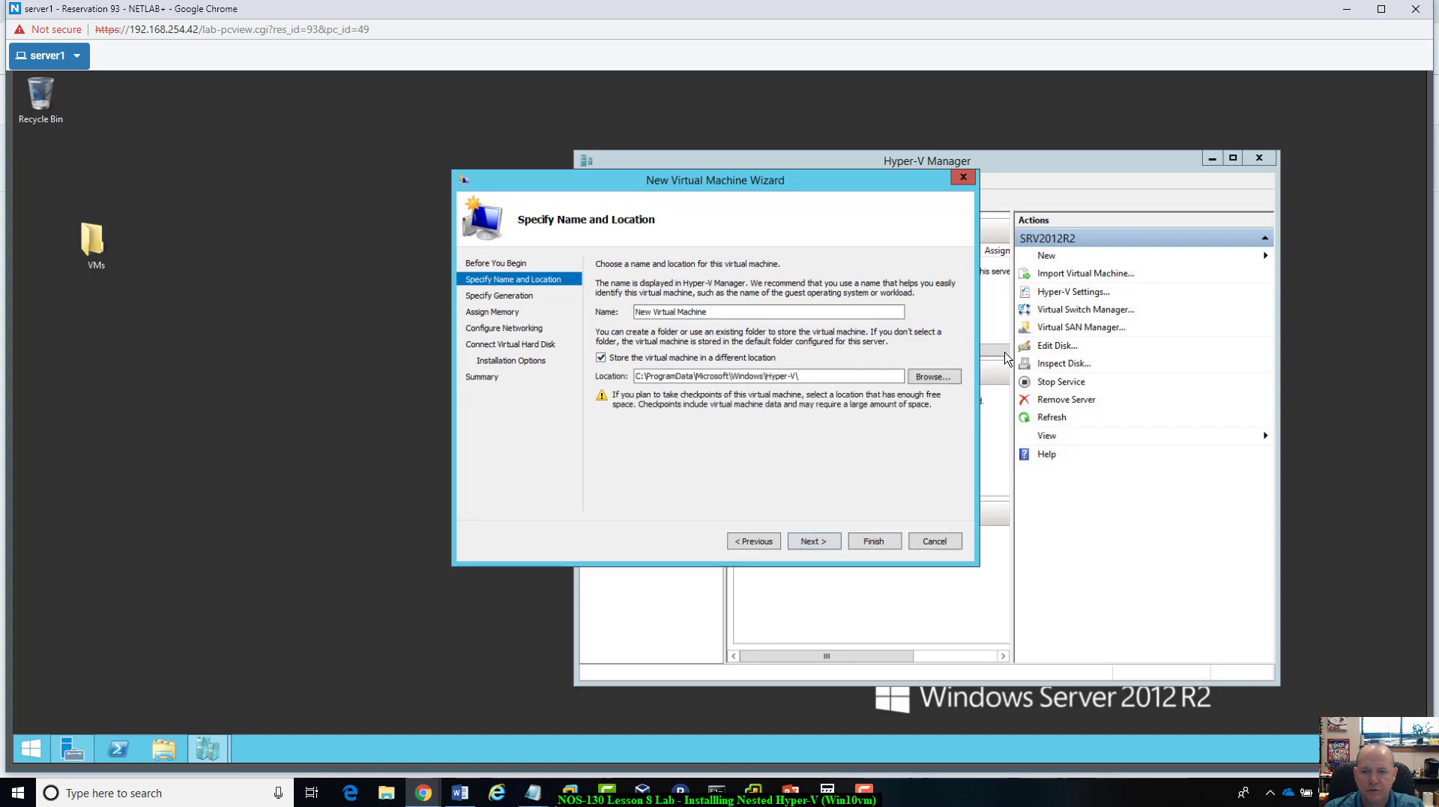
pyautogui.click(948, 379)
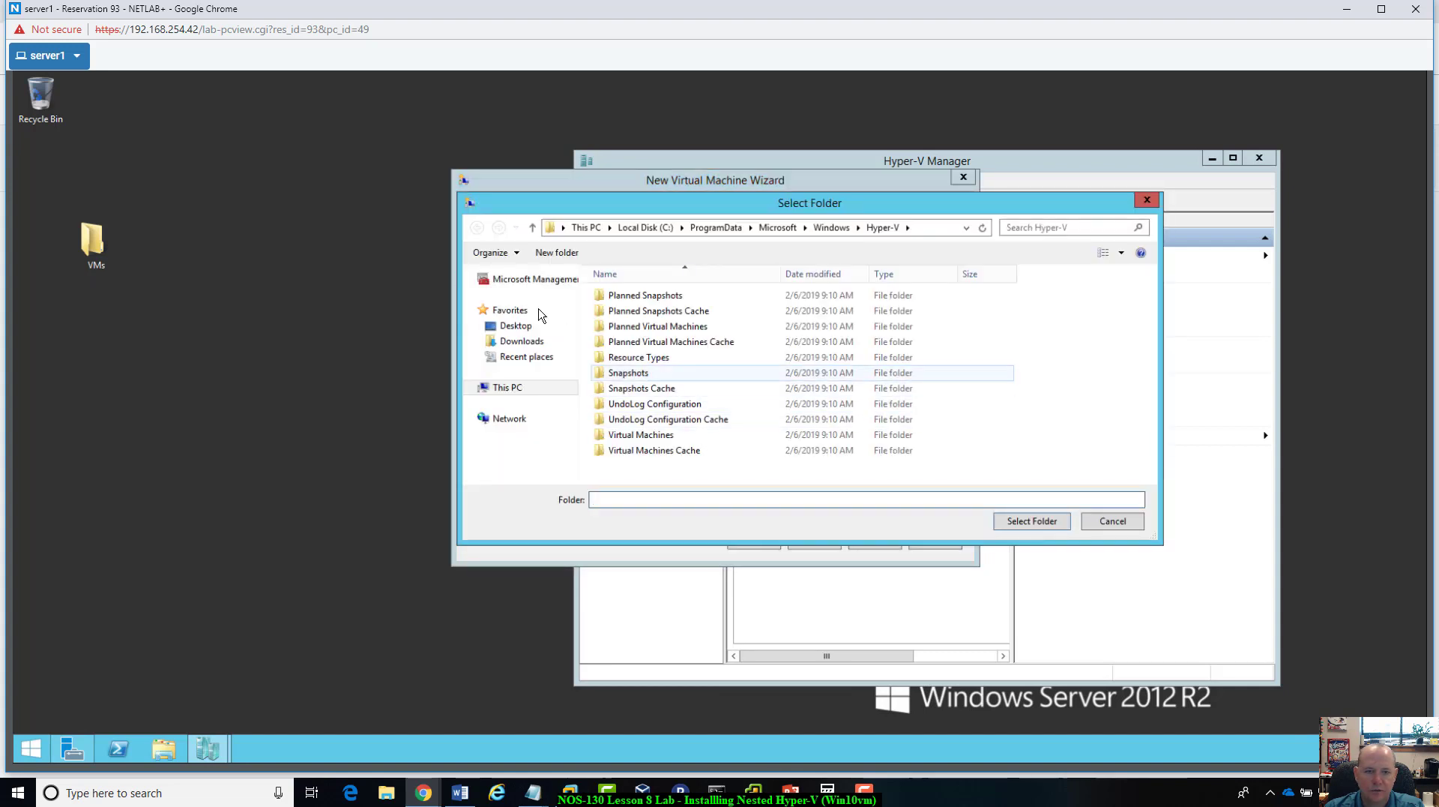
pyautogui.click(516, 325)
pyautogui.doubleClick(656, 386)
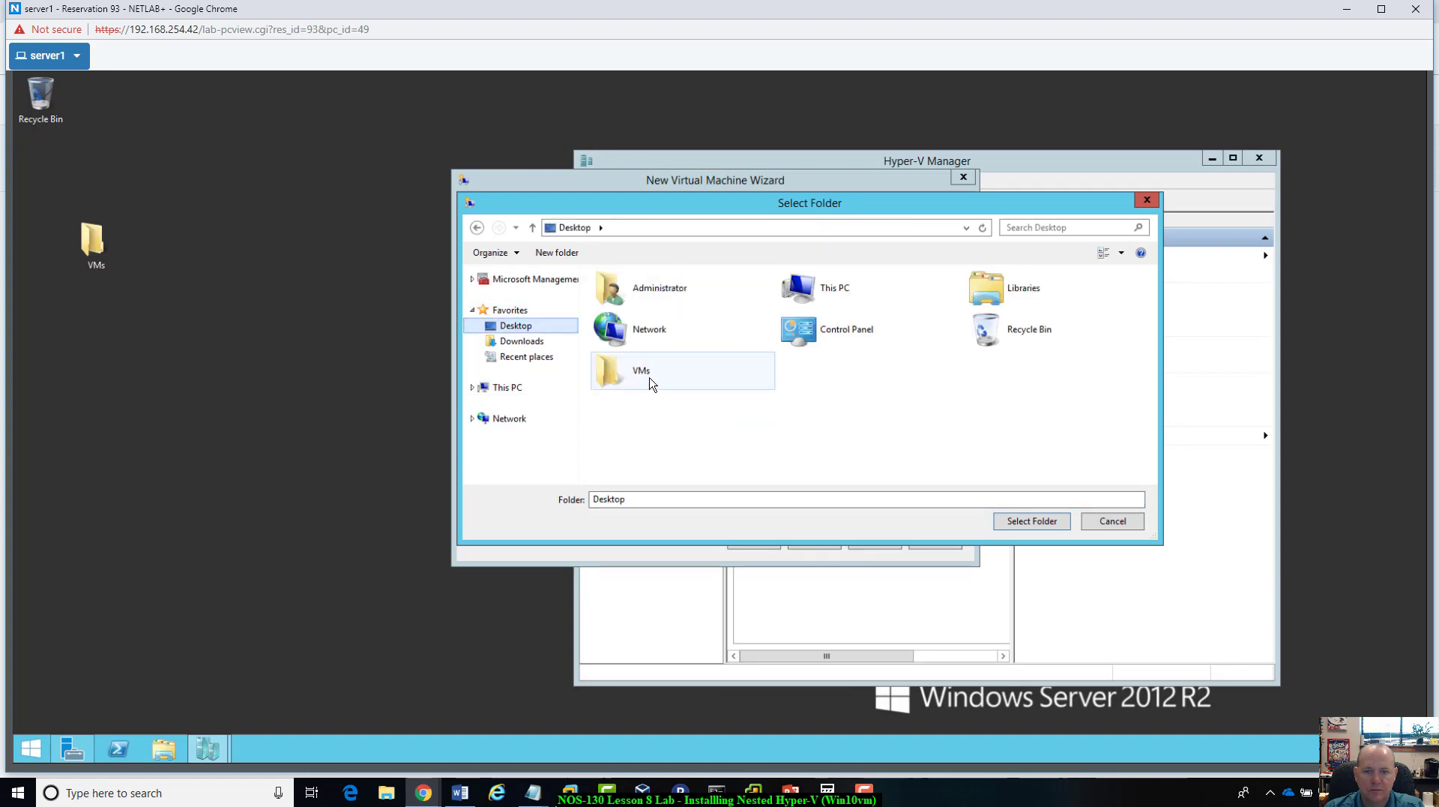
pyautogui.click(1015, 527)
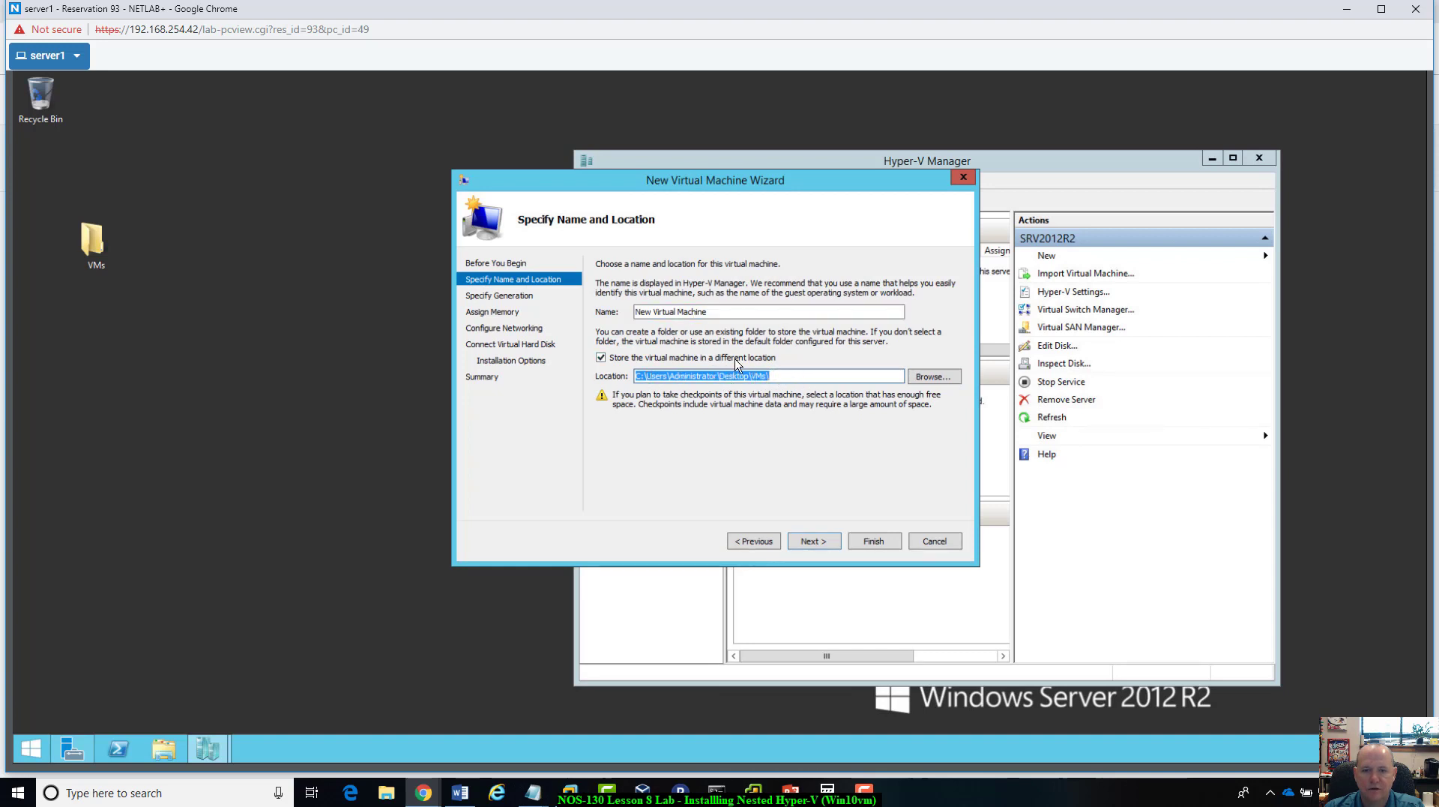
# Step: Name the virtual machine xxxWin10vm and continue to the generation settings
pyautogui.click(732, 312)
pyautogui.moveTo(732, 312); pyautogui.dragTo(605, 349)
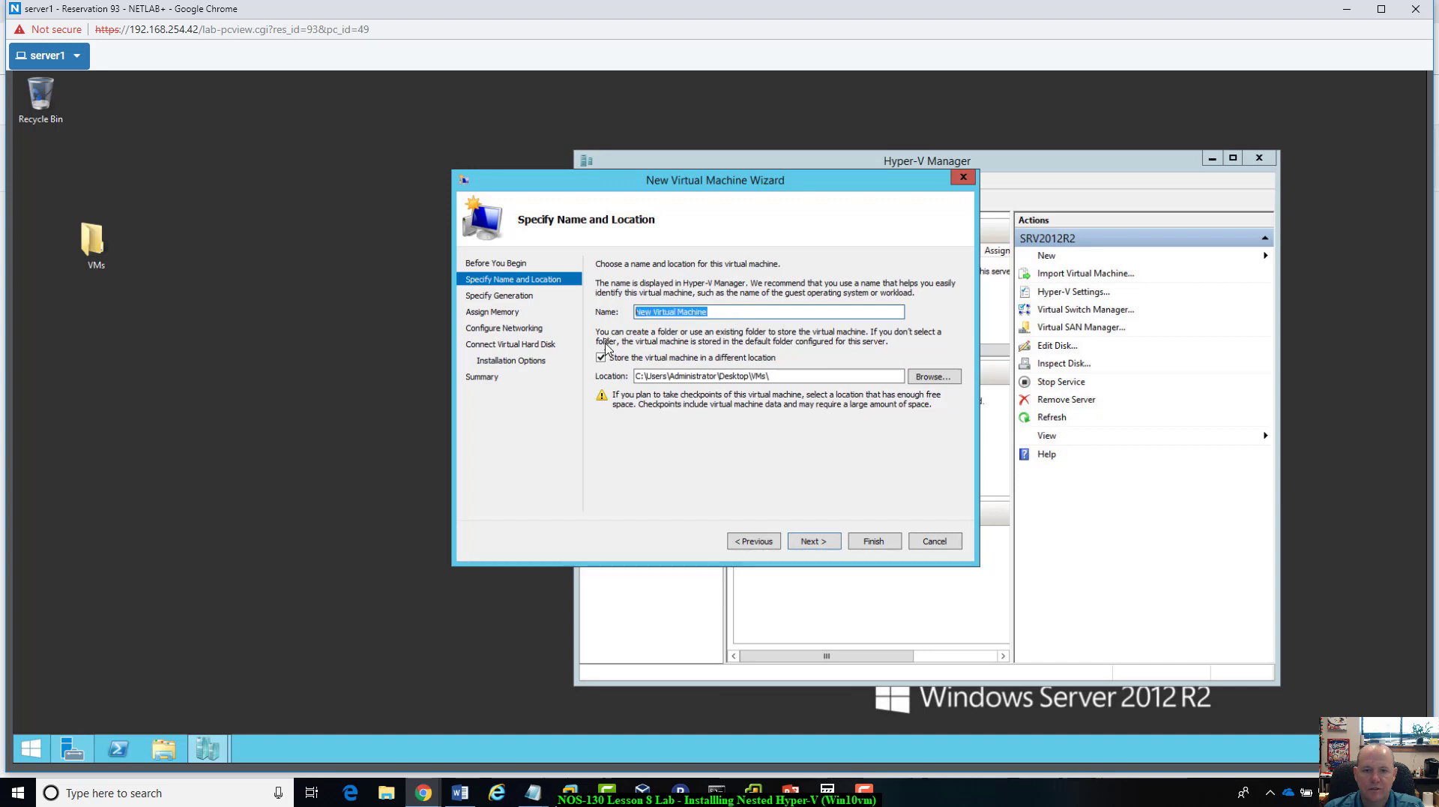
pyautogui.write('ntm')
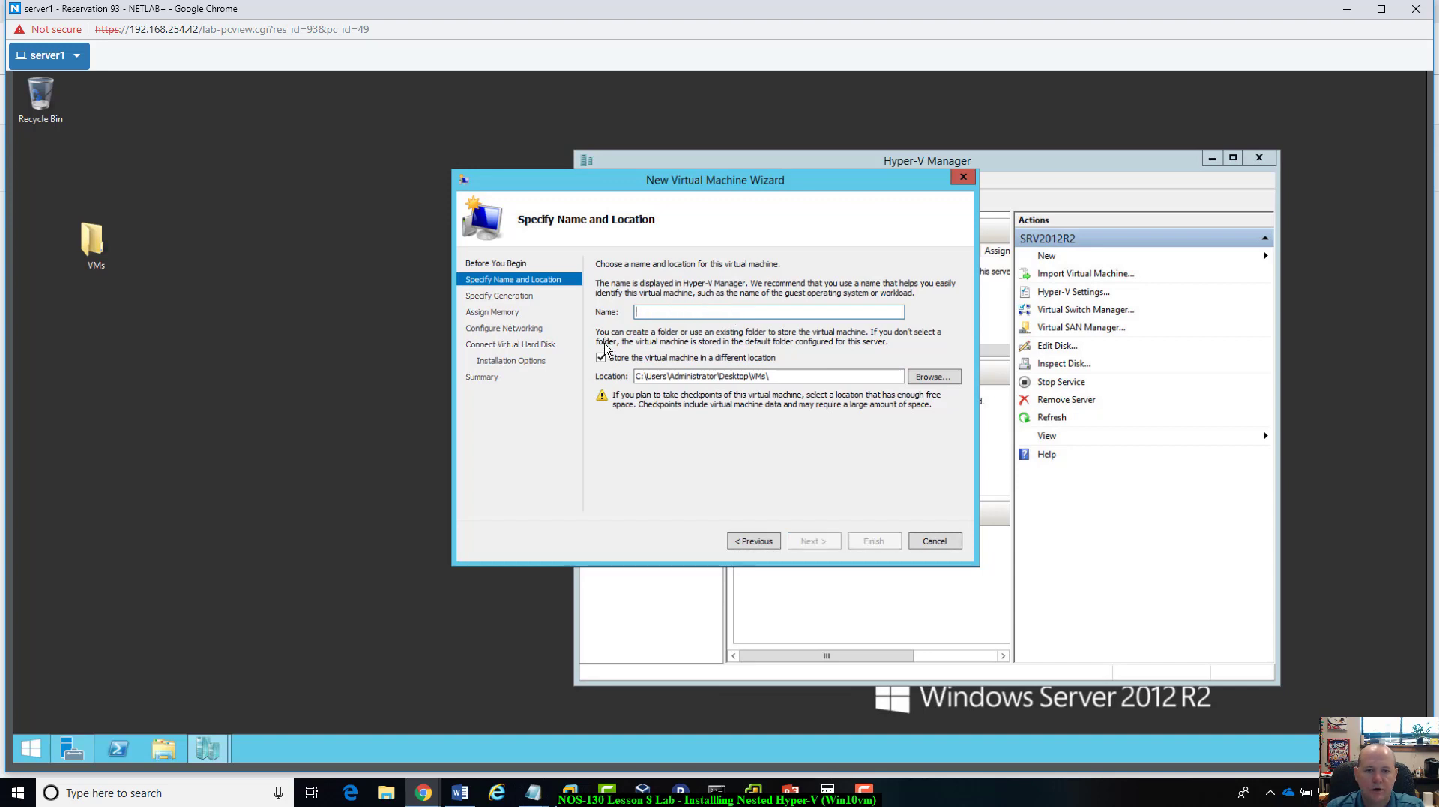
pyautogui.write('m')
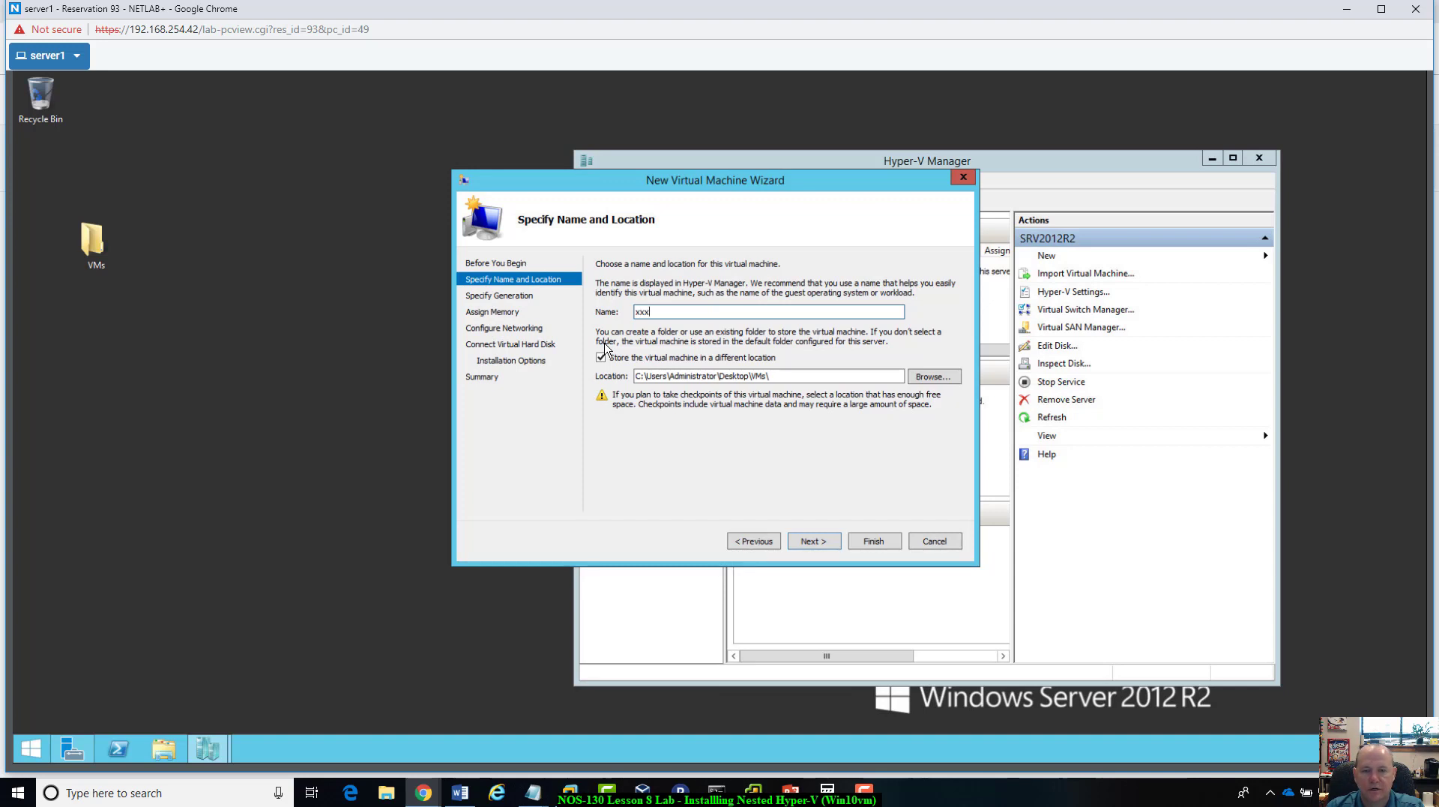
pyautogui.write('Win10')
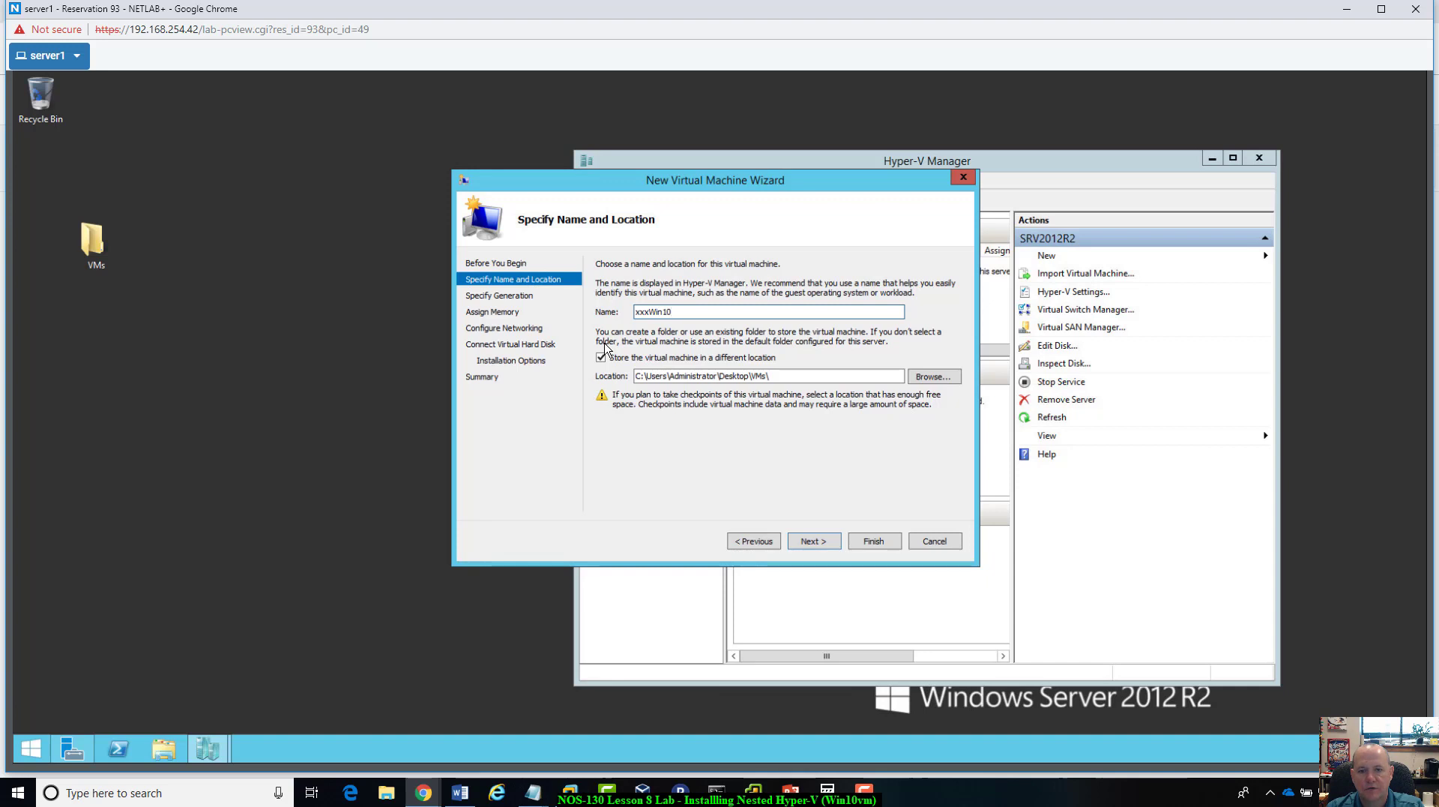
pyautogui.write('vm')
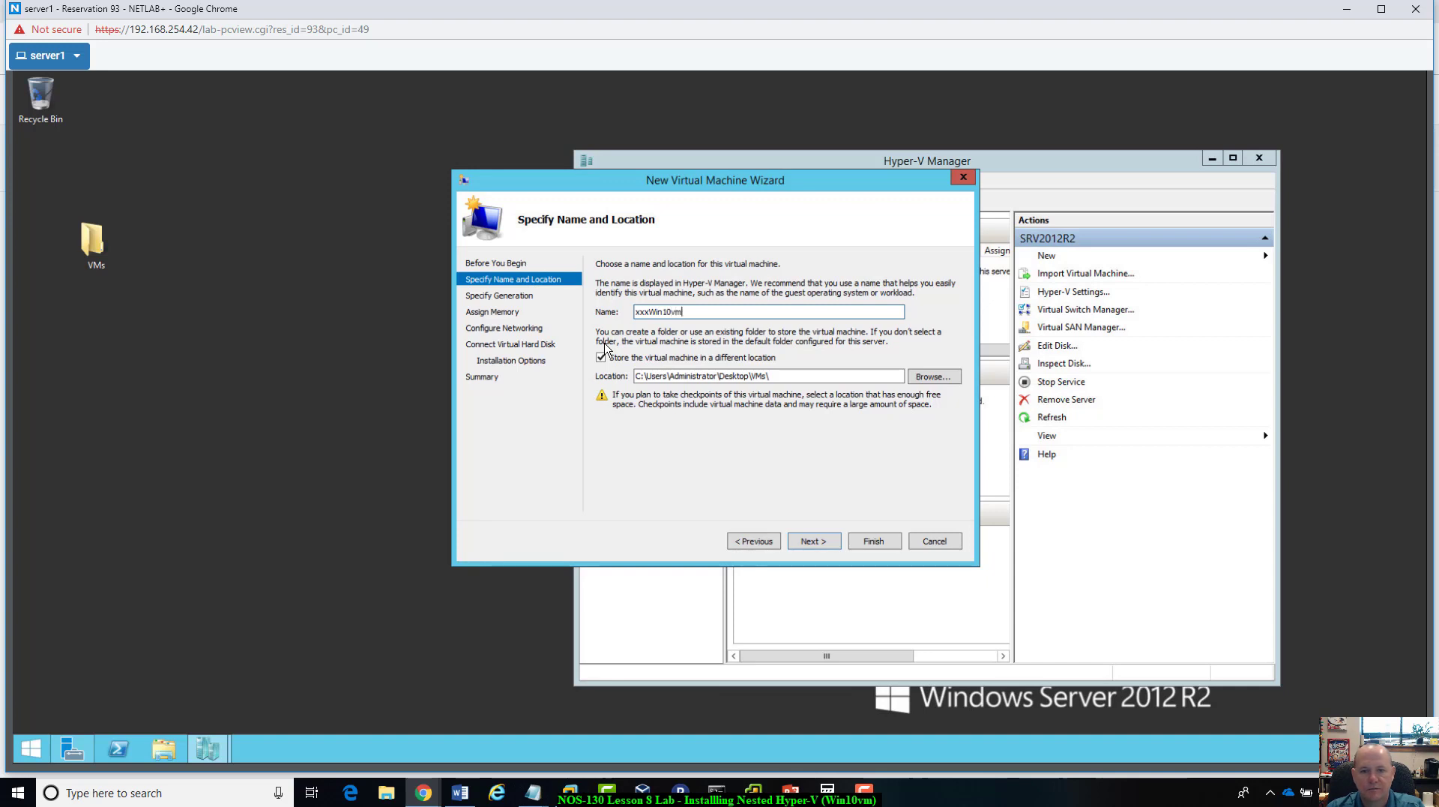
pyautogui.click(799, 547)
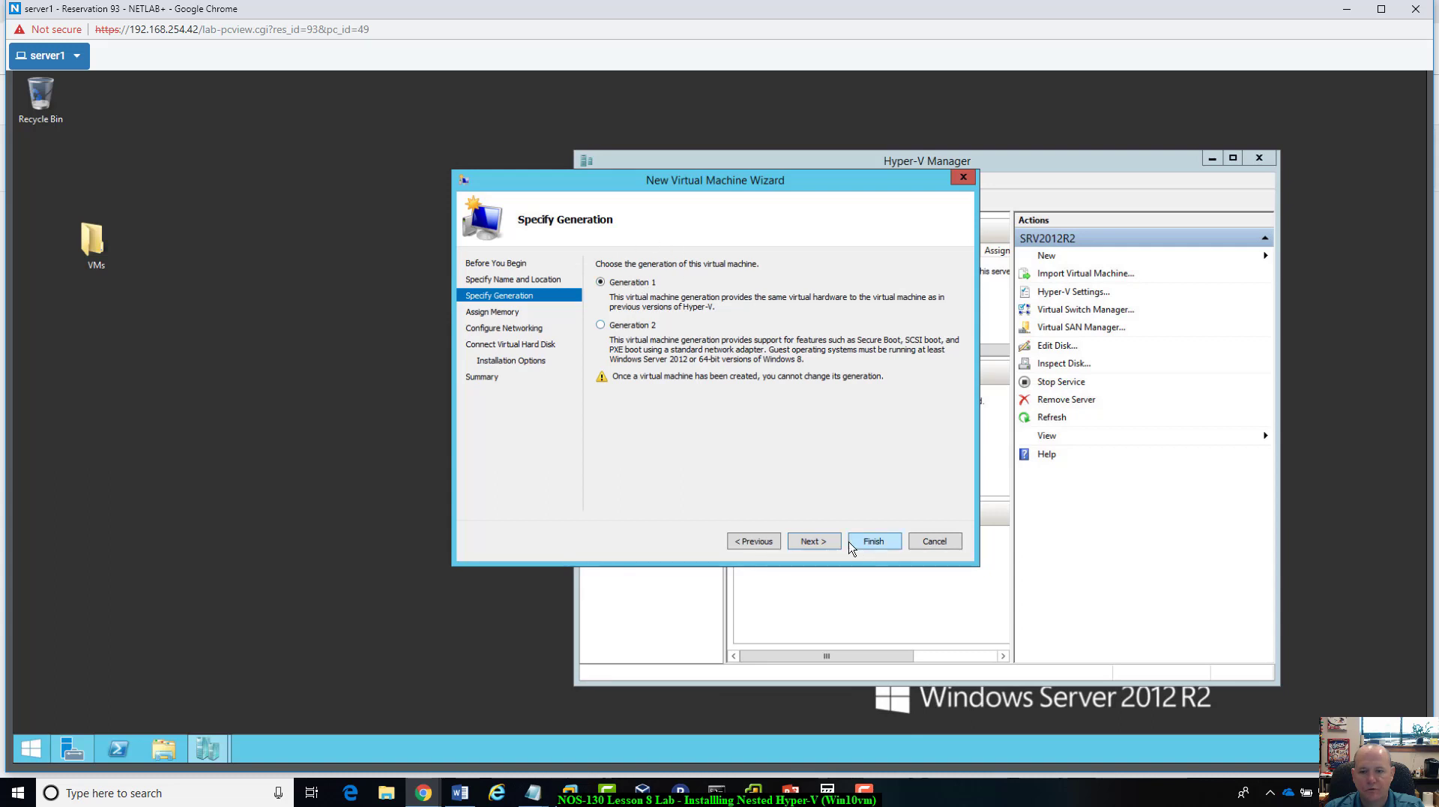
# Step: Keep Generation 1, assign 2000 MB of startup memory without Dynamic Memory, and continue to networking
pyautogui.click(814, 541)
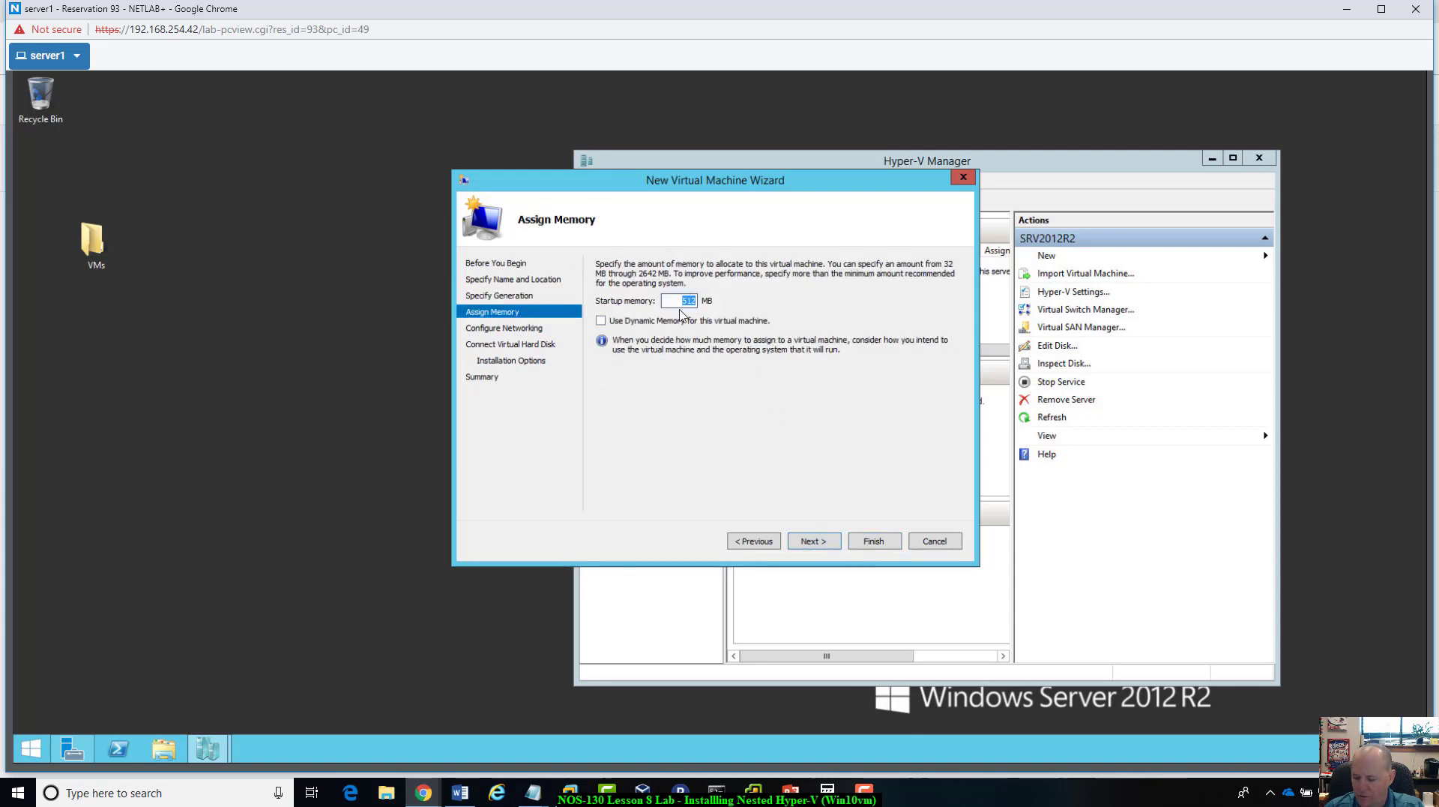
pyautogui.write('2000')
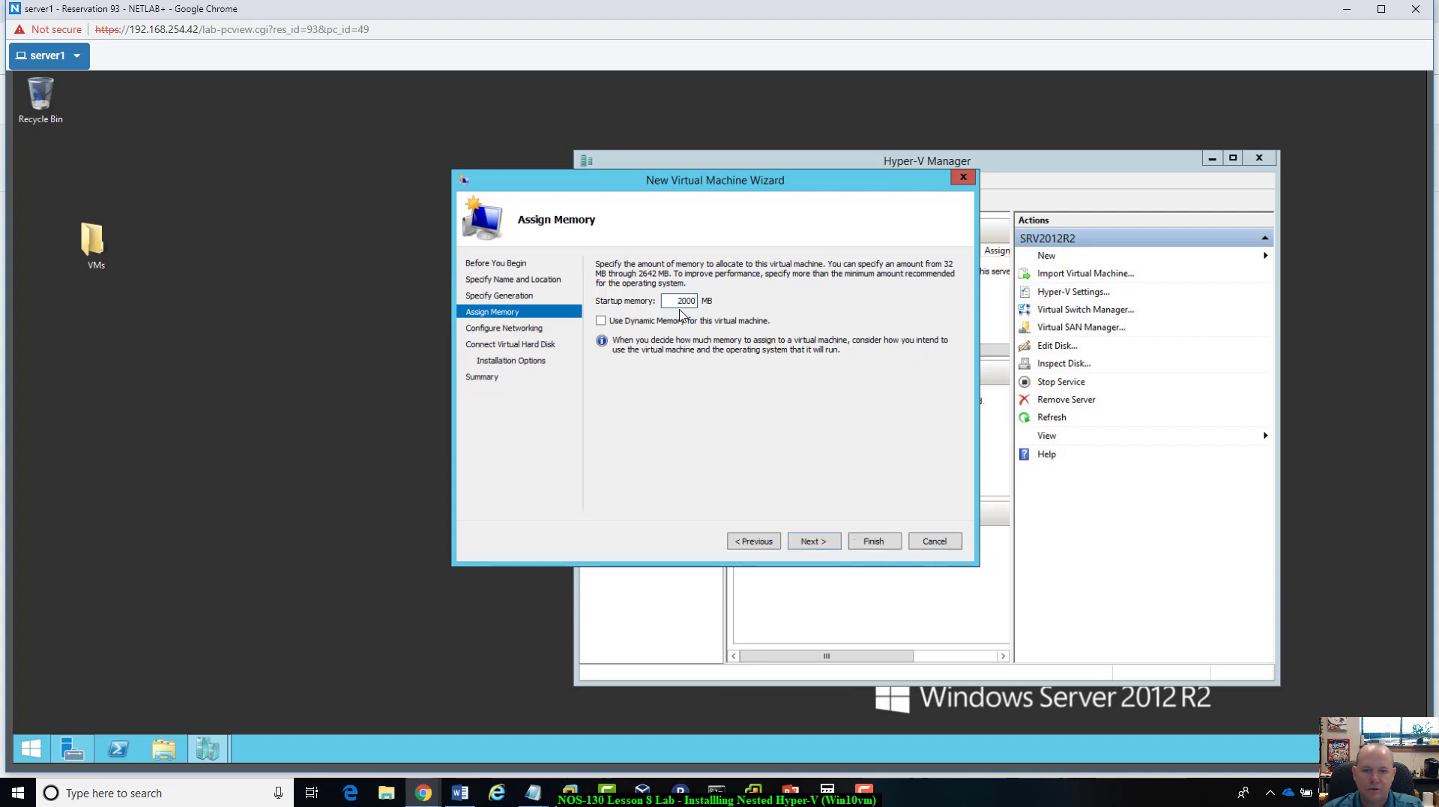
pyautogui.click(810, 543)
# Step: Connect the network adapter to Intel(R) 82574L Gigabit Network Connection - Virtual Switch and continue to the virtual hard disk settings
pyautogui.click(913, 294)
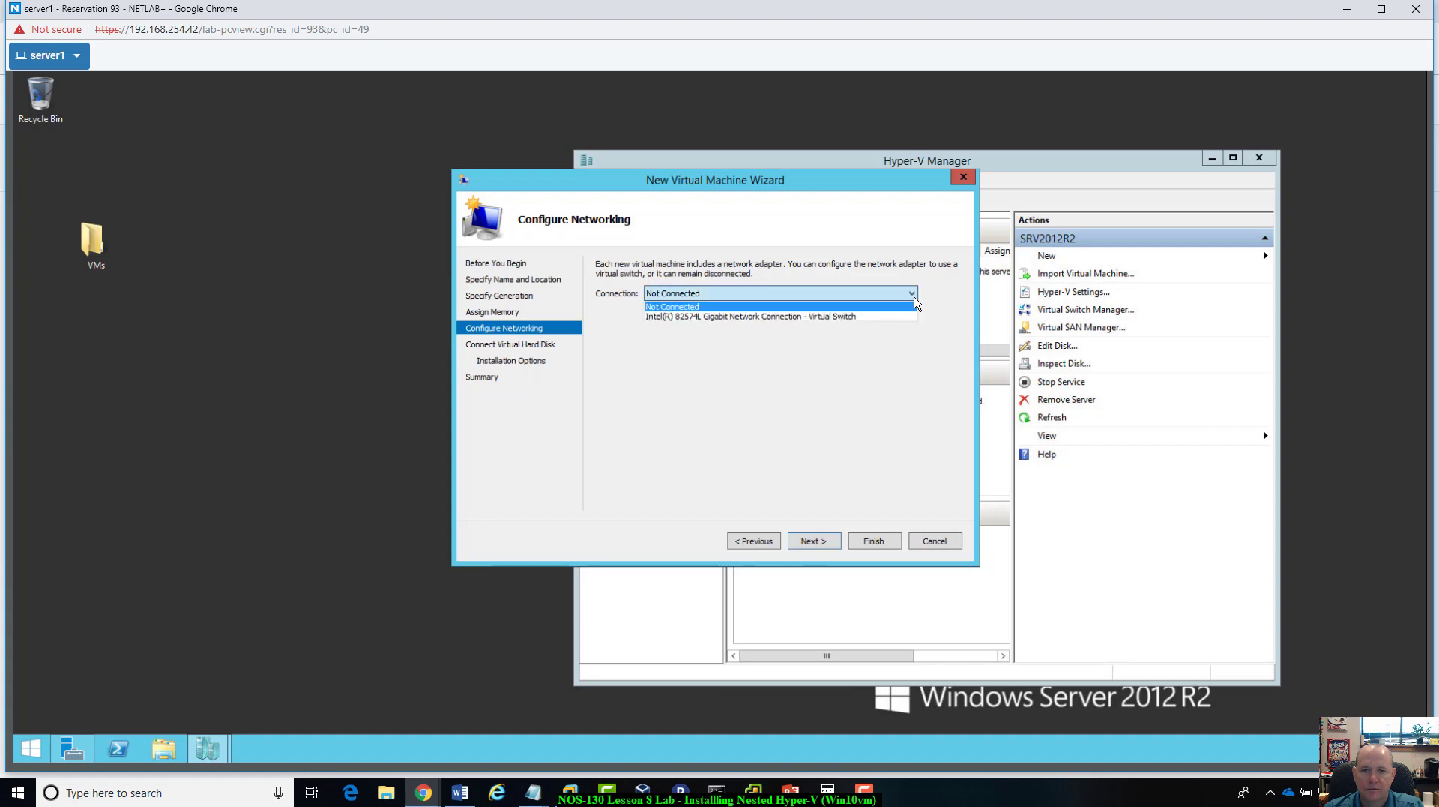
pyautogui.click(885, 318)
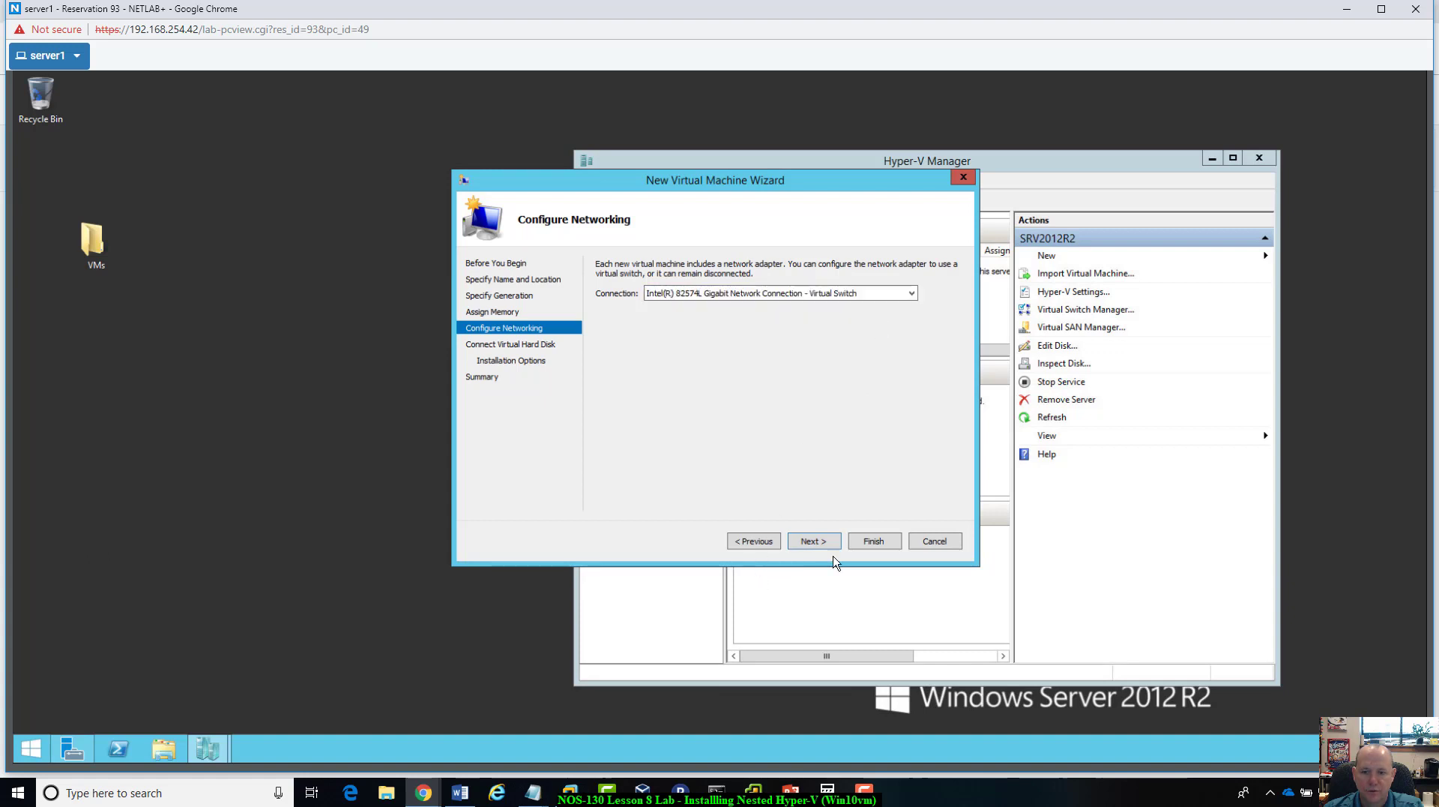
pyautogui.click(813, 541)
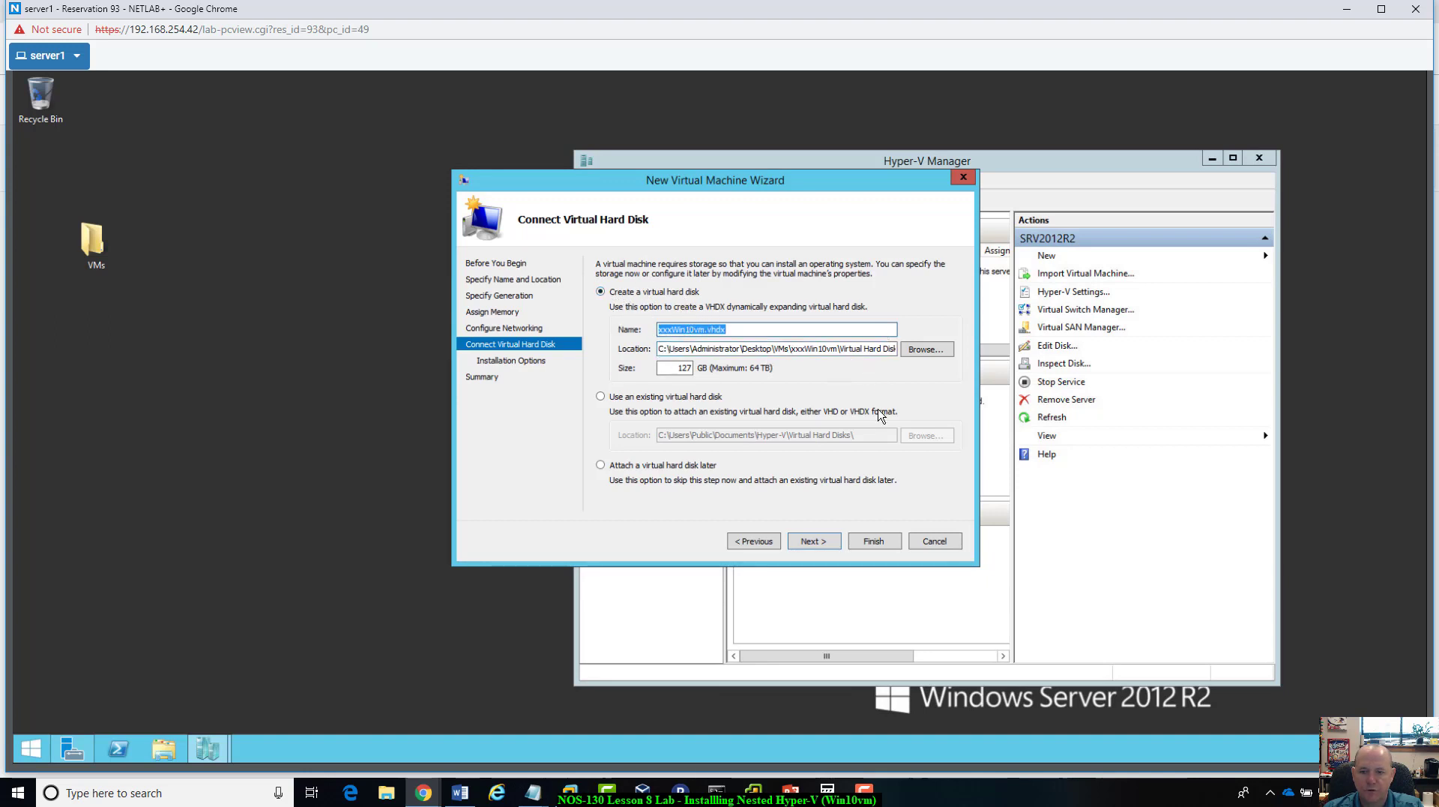
# Step: Accept the default new virtual hard disk and choose to install the operating system from physical CD/DVD drive D:
pyautogui.click(828, 547)
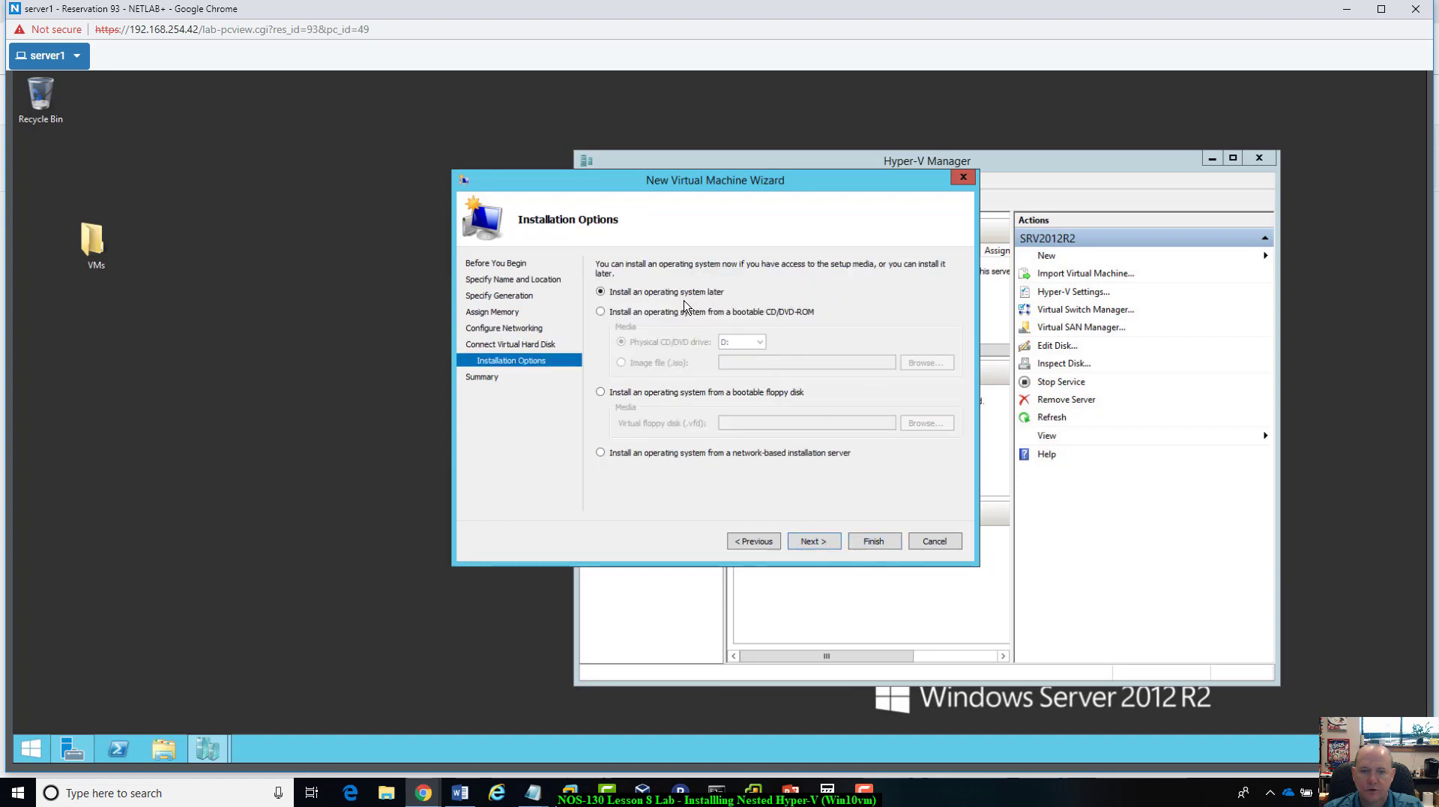
pyautogui.click(601, 312)
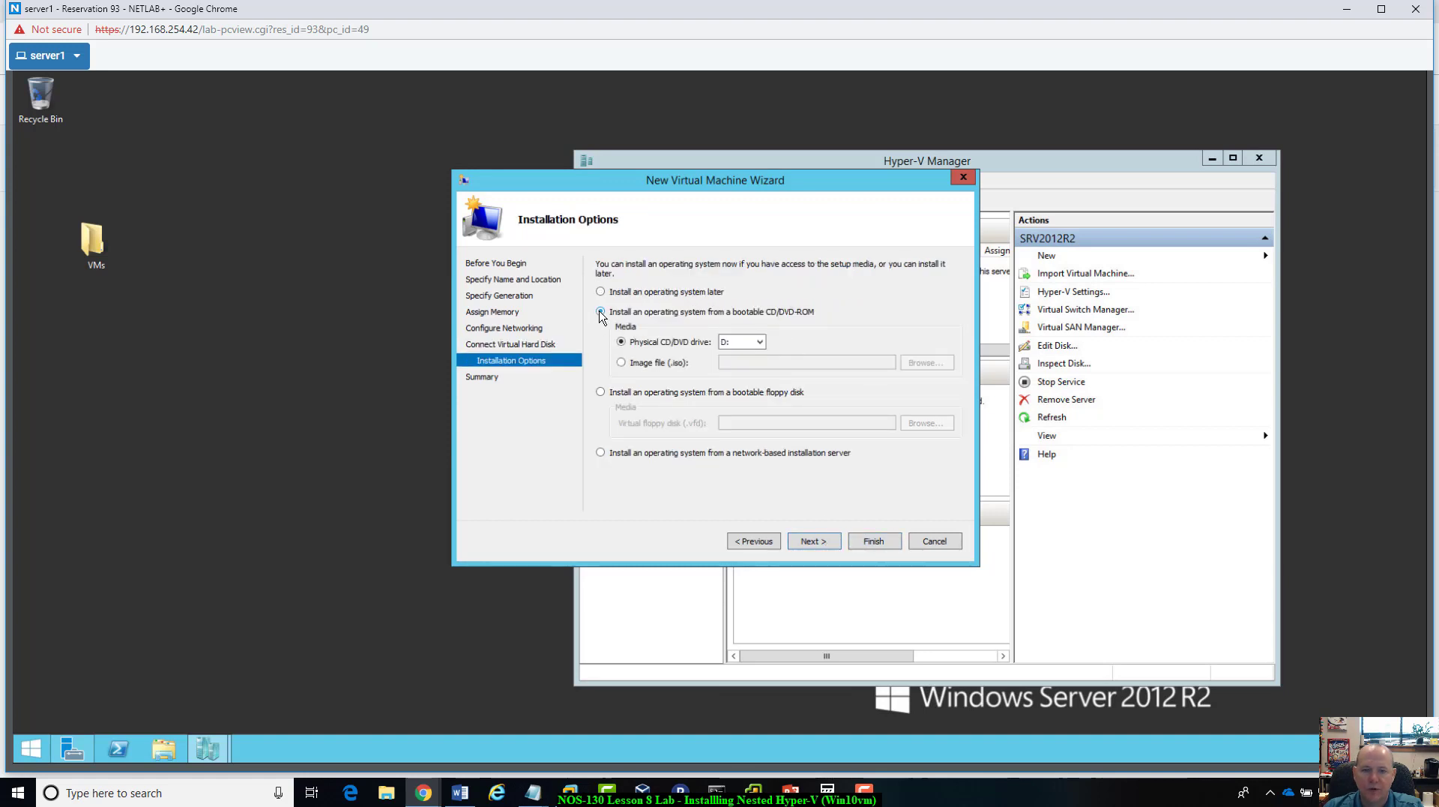
pyautogui.click(738, 343)
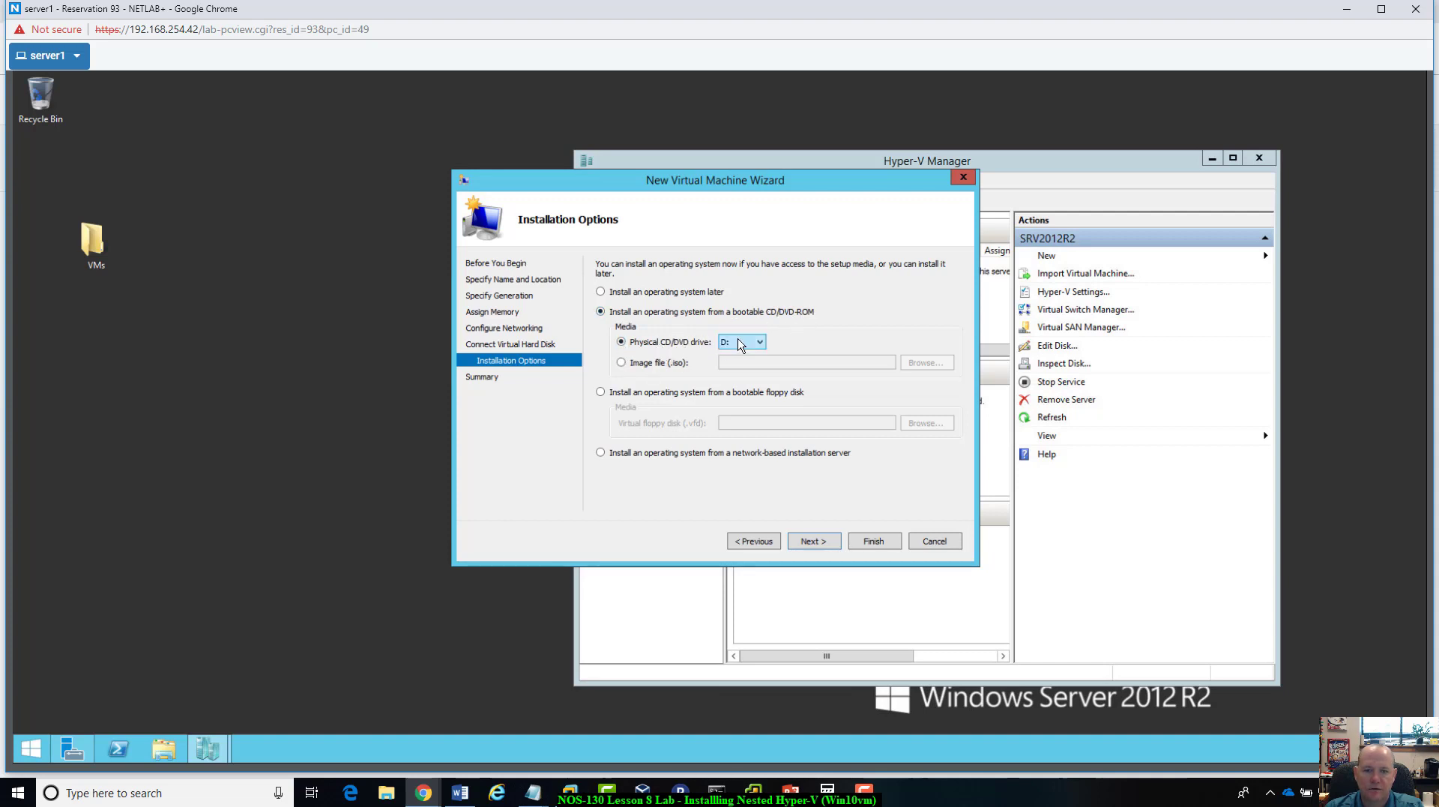
# Step: Finish creating the xxxWin10vm virtual machine from the summary and open a connection to it
pyautogui.click(813, 547)
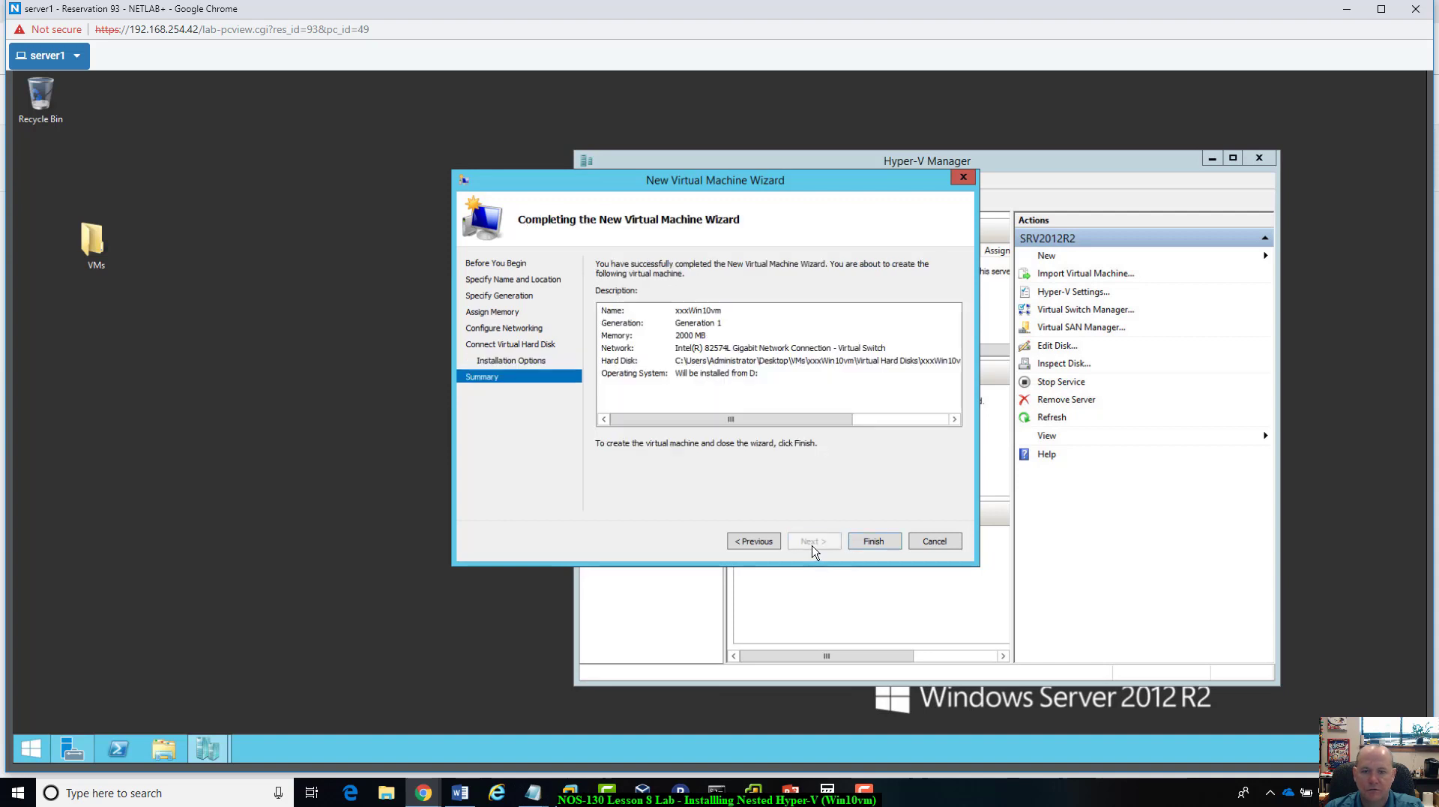
pyautogui.click(874, 541)
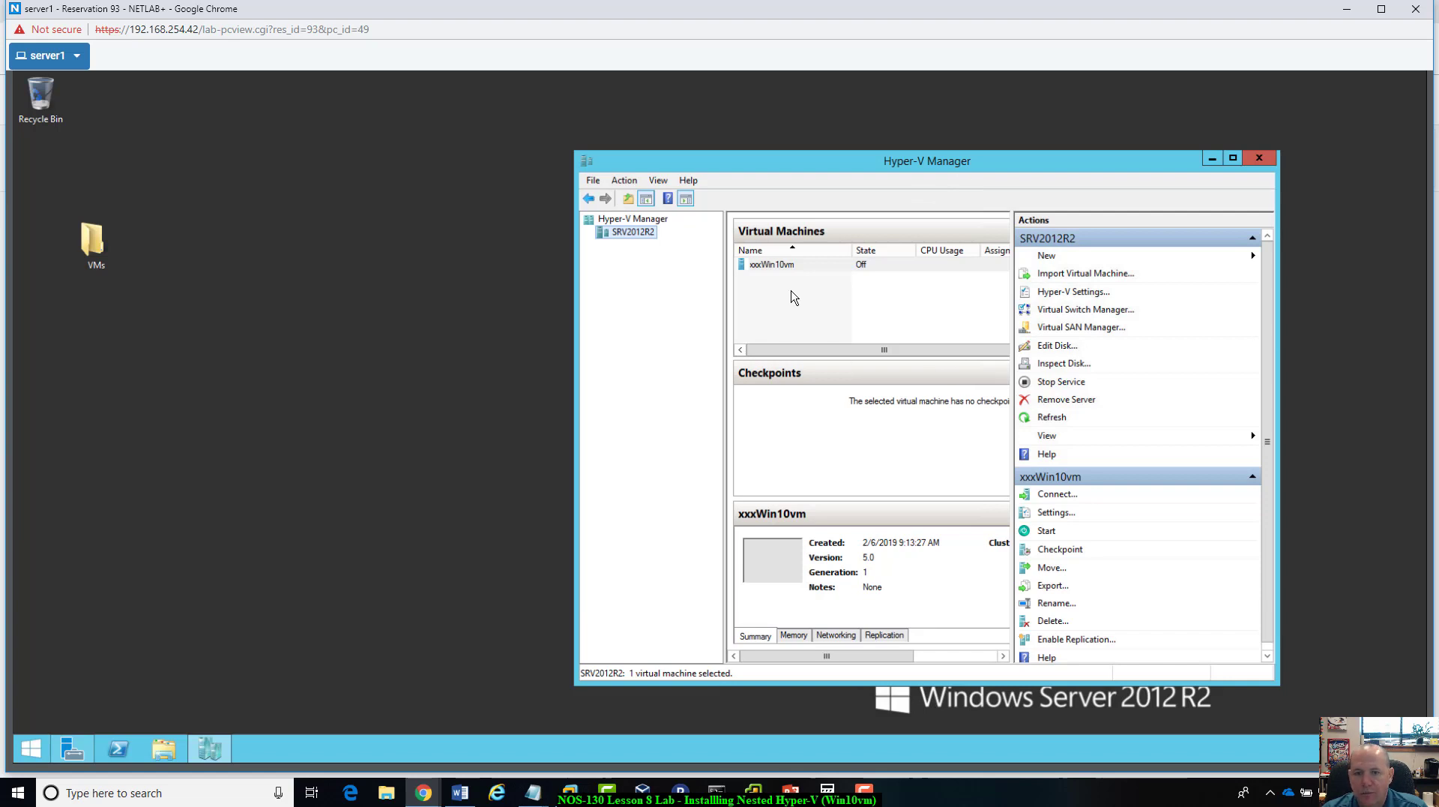
pyautogui.click(793, 267)
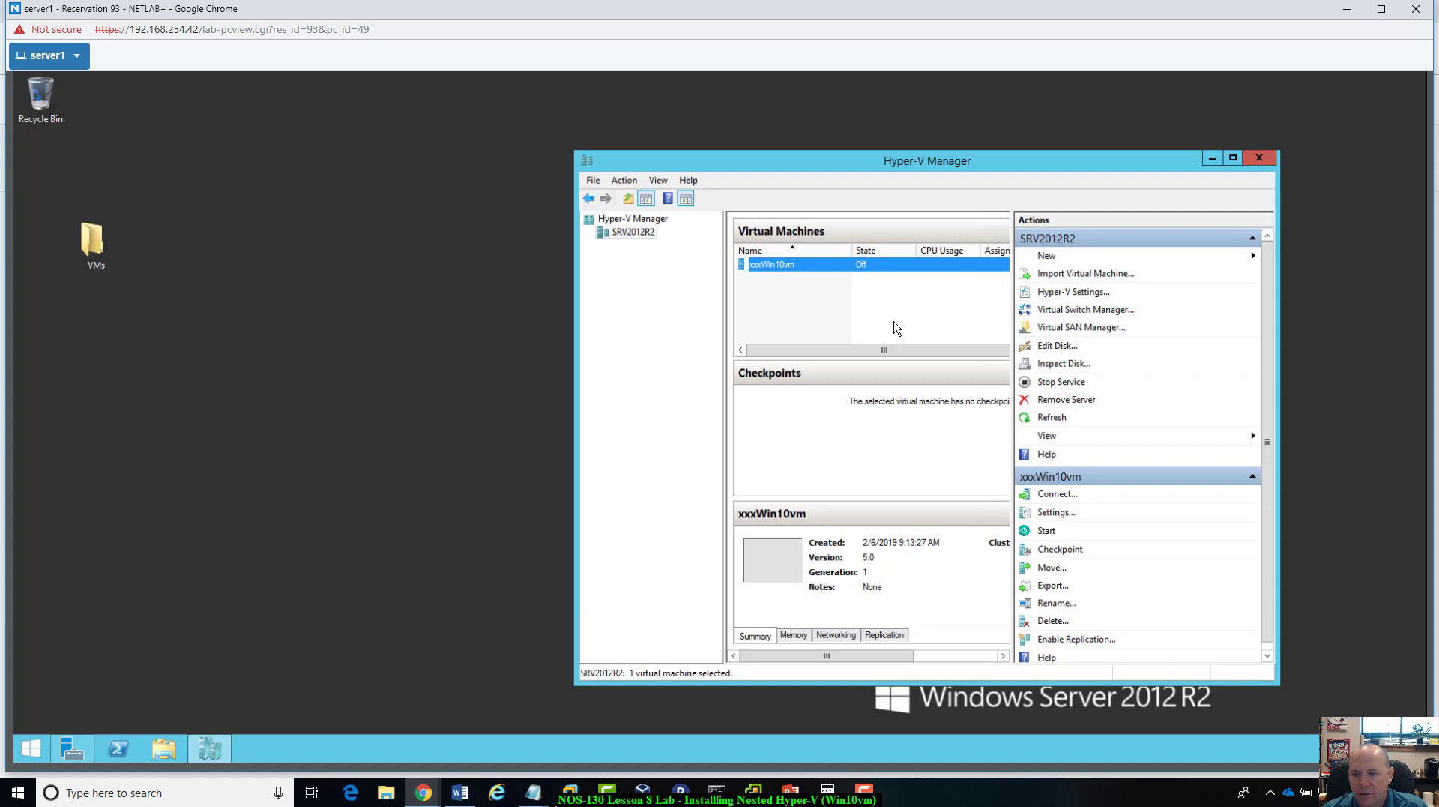
pyautogui.rightClick(802, 275)
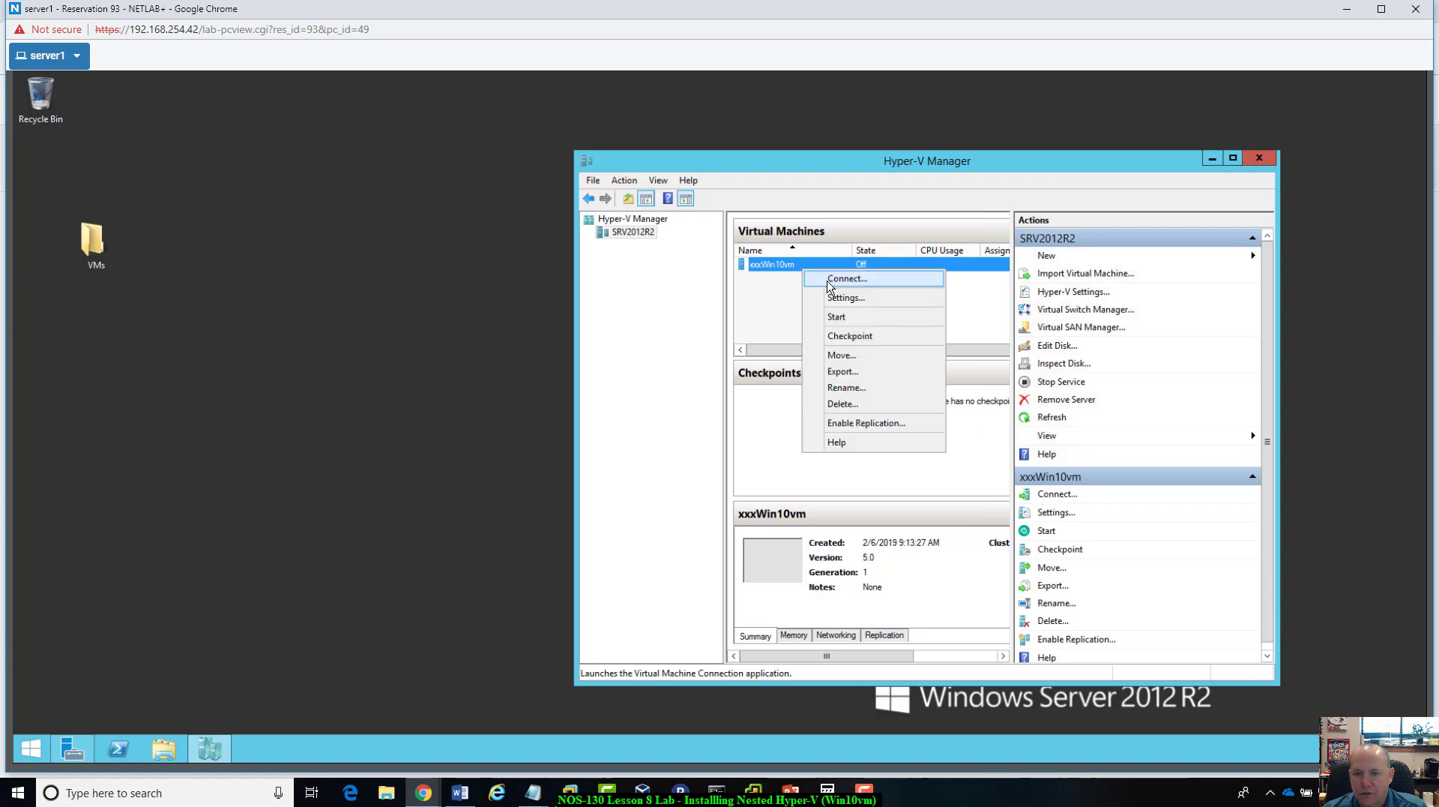
pyautogui.click(825, 280)
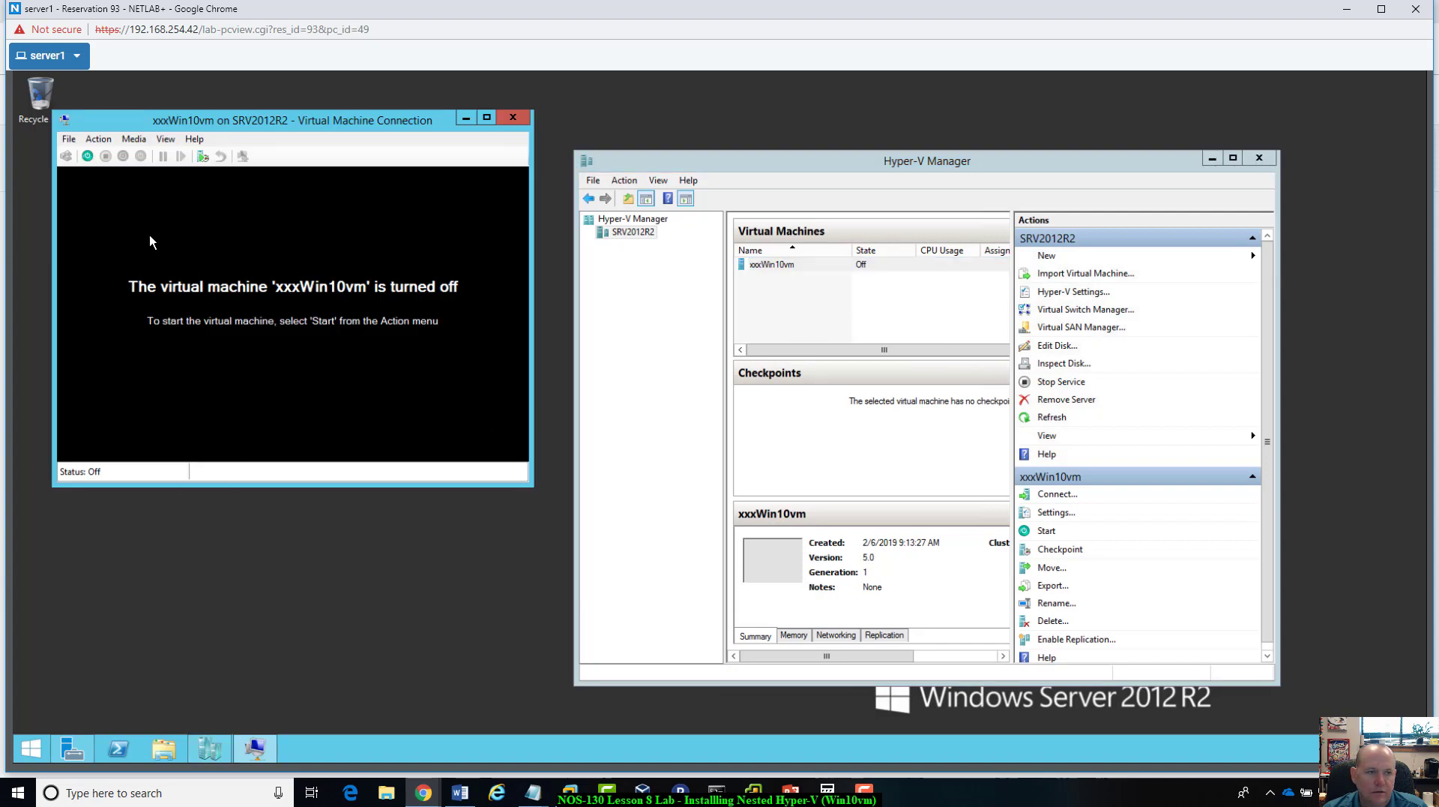
# Step: Start xxxWin10vm and reposition its connection window on the server desktop
pyautogui.click(87, 157)
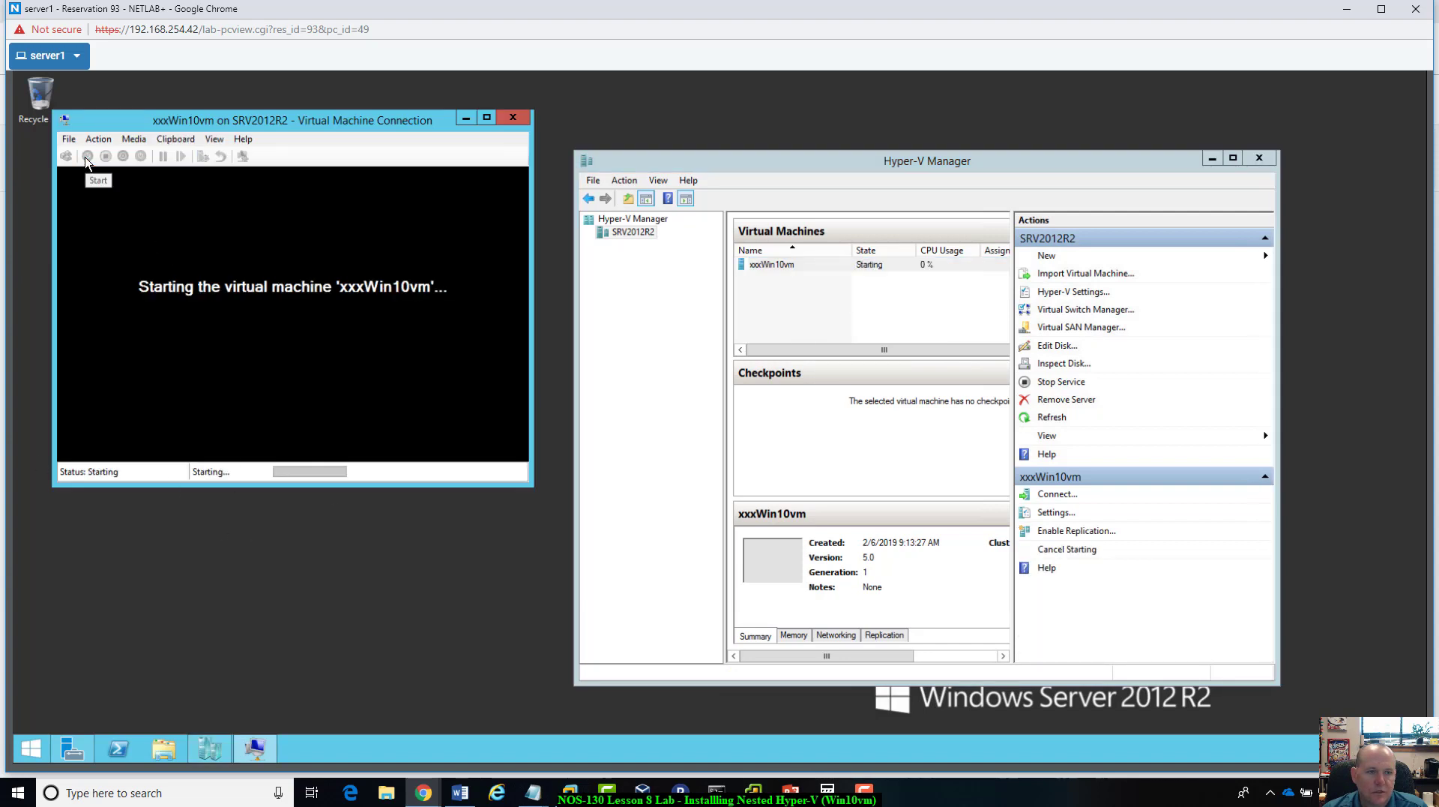
pyautogui.moveTo(699, 219); pyautogui.dragTo(1050, 150)
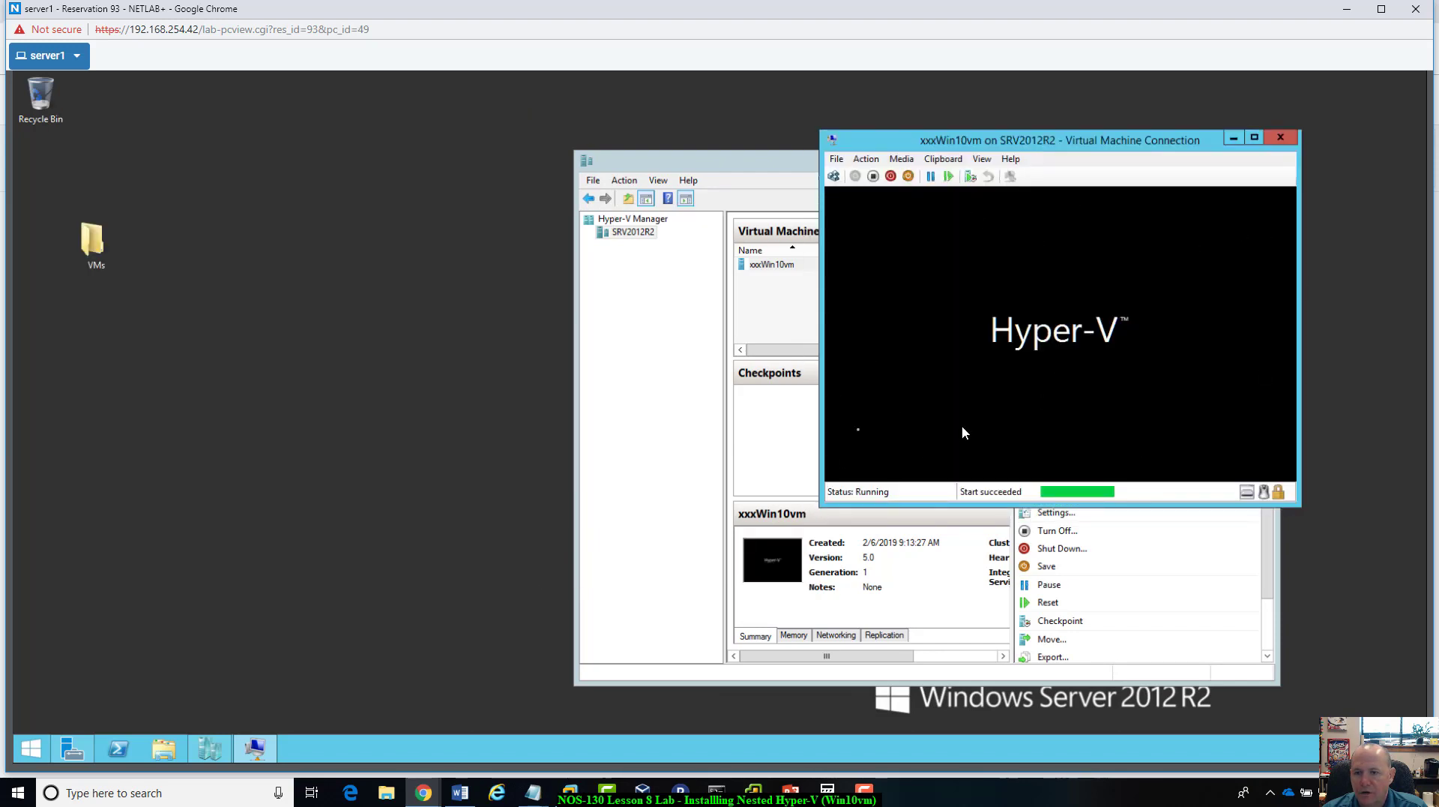
pyautogui.moveTo(1154, 148); pyautogui.dragTo(982, 122)
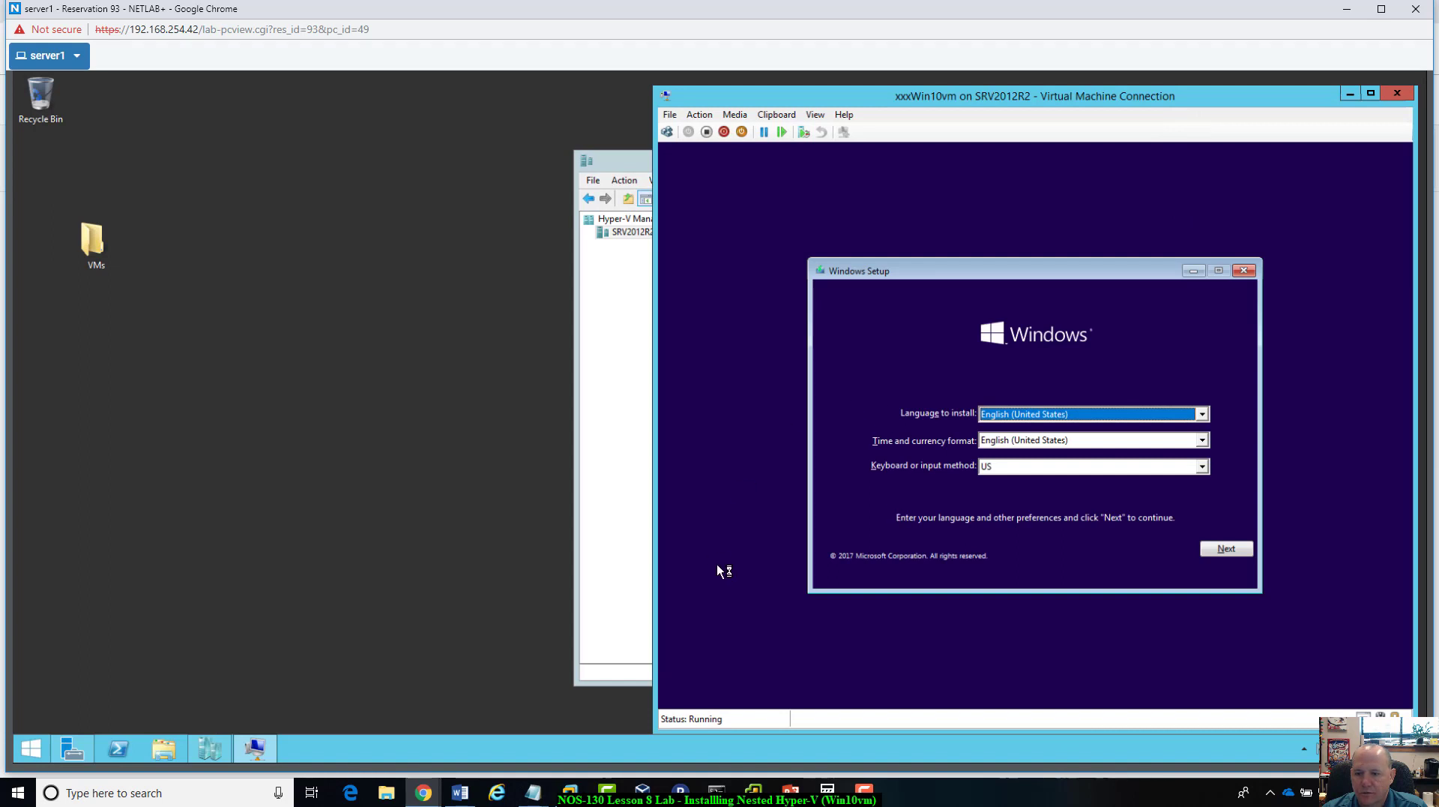
# Step: Launch the Windows installation with the default English (United States) and US keyboard settings, and place Hyper-V Manager beside the connection window
pyautogui.click(1225, 547)
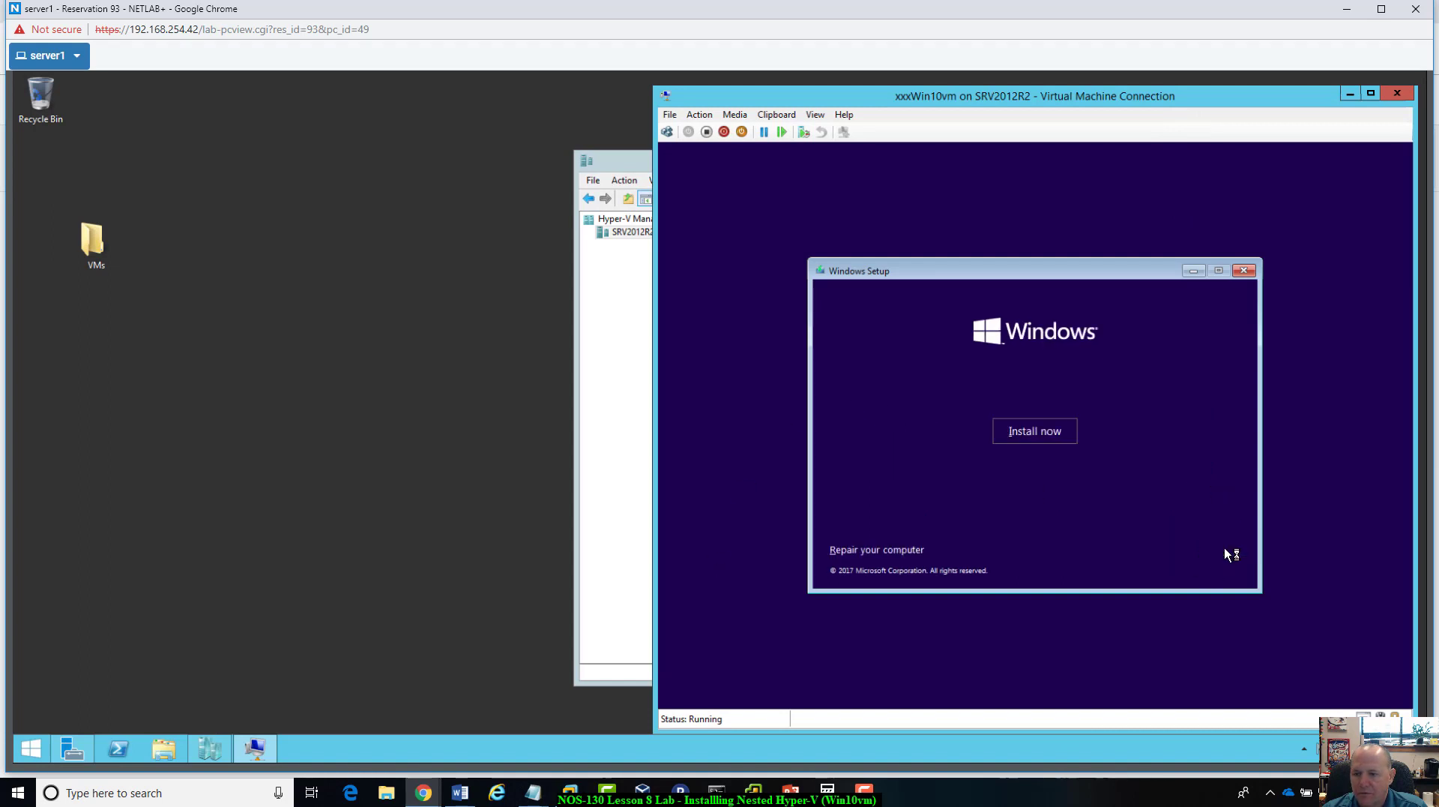
pyautogui.click(1055, 436)
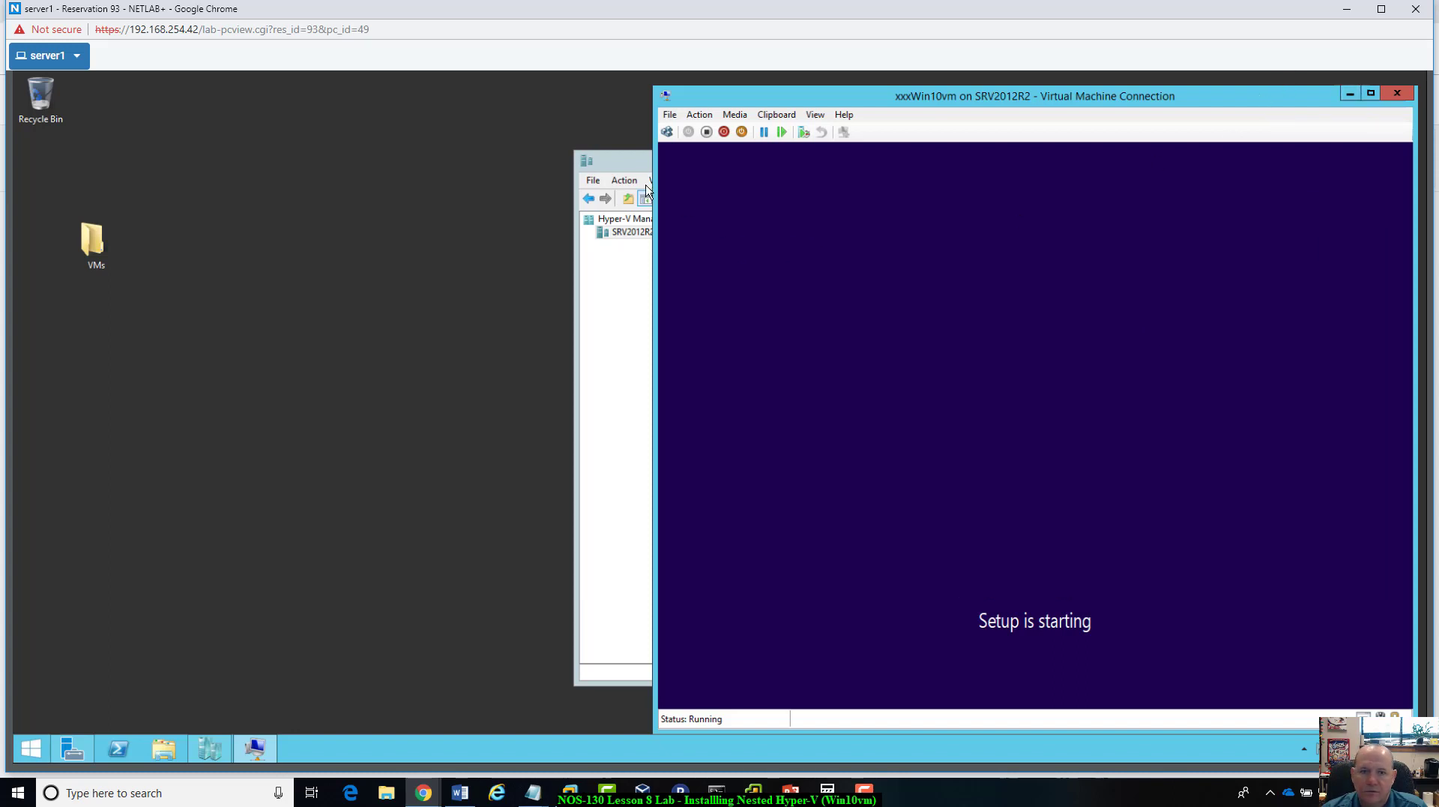
pyautogui.moveTo(638, 171); pyautogui.dragTo(337, 197)
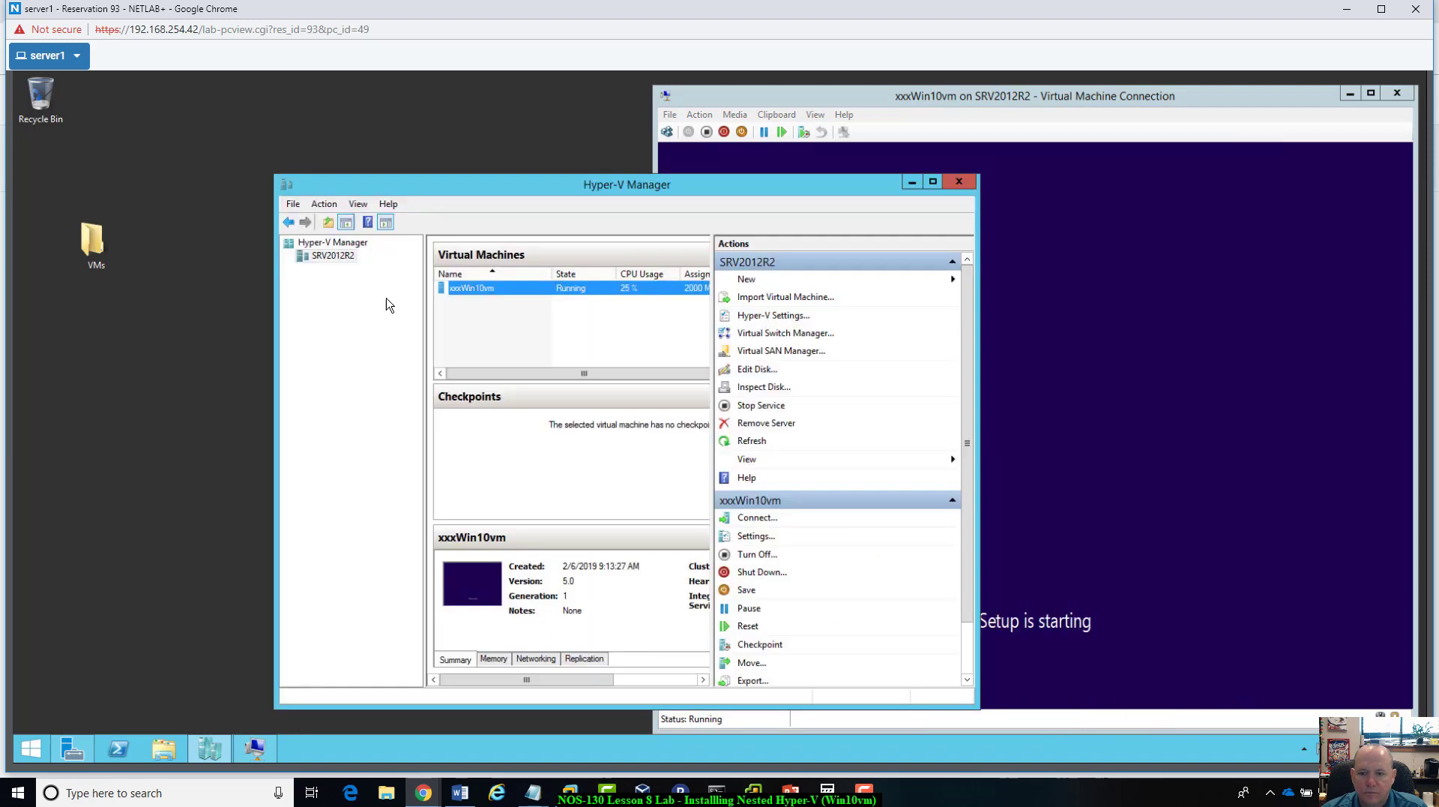
pyautogui.moveTo(1169, 100); pyautogui.dragTo(1176, 91)
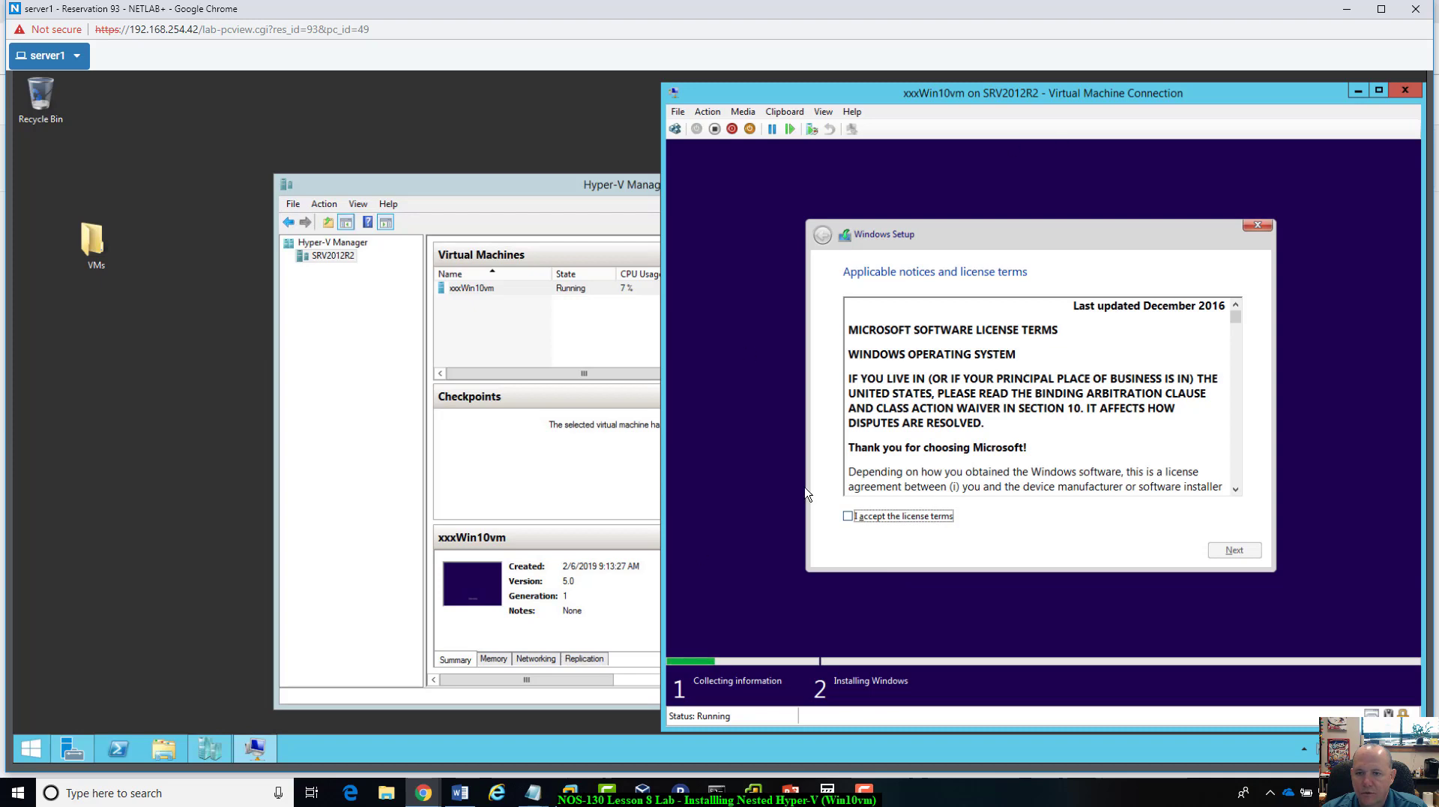
# Step: Accept the license terms and start a custom installation of Windows on Drive 0 Unallocated Space
pyautogui.click(851, 518)
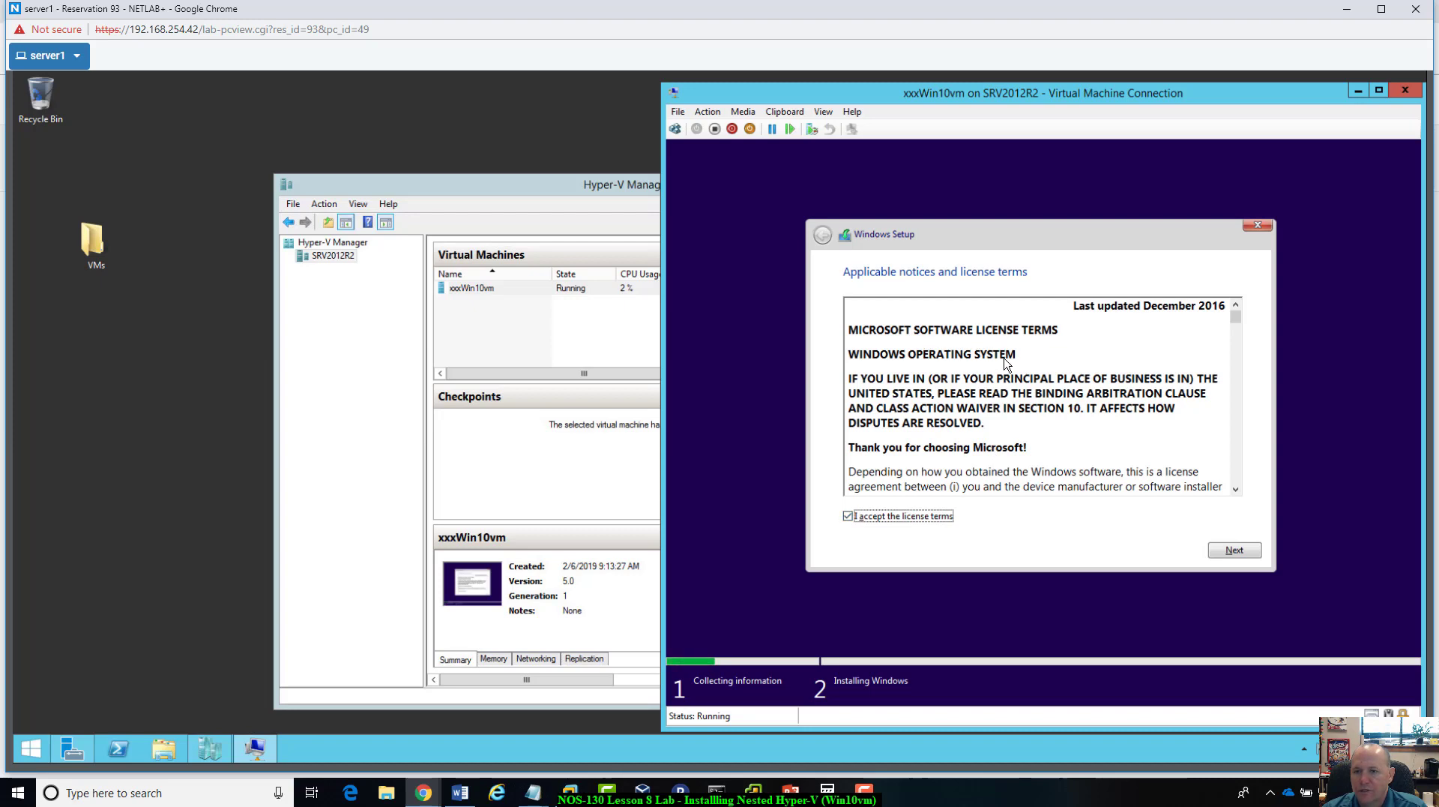
pyautogui.click(1244, 551)
pyautogui.click(980, 404)
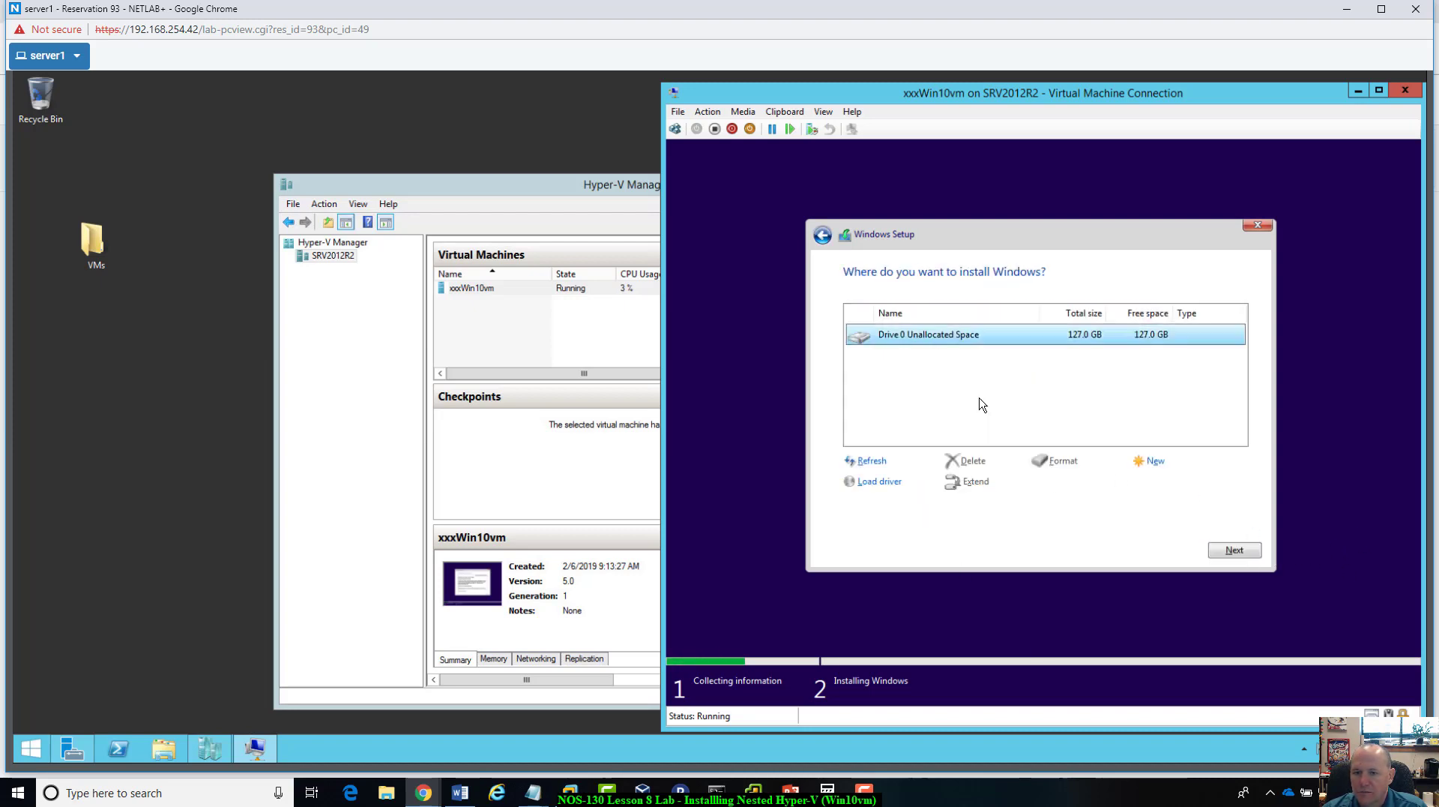
pyautogui.click(1233, 558)
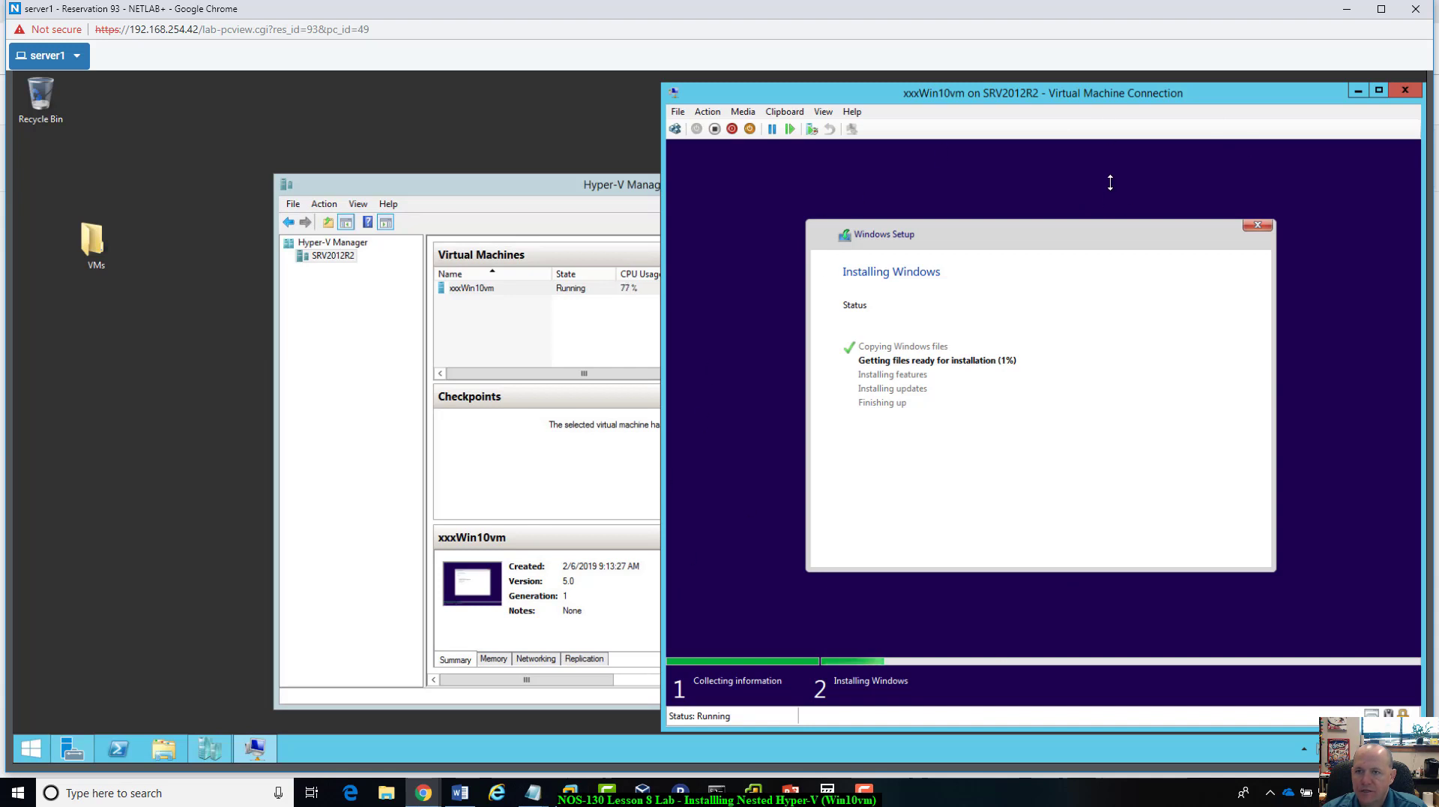
# Step: Shift the connection and Hyper-V Manager windows slightly and move the VMs folder icon to the upper middle of the server desktop
pyautogui.moveTo(1199, 89); pyautogui.dragTo(1200, 81)
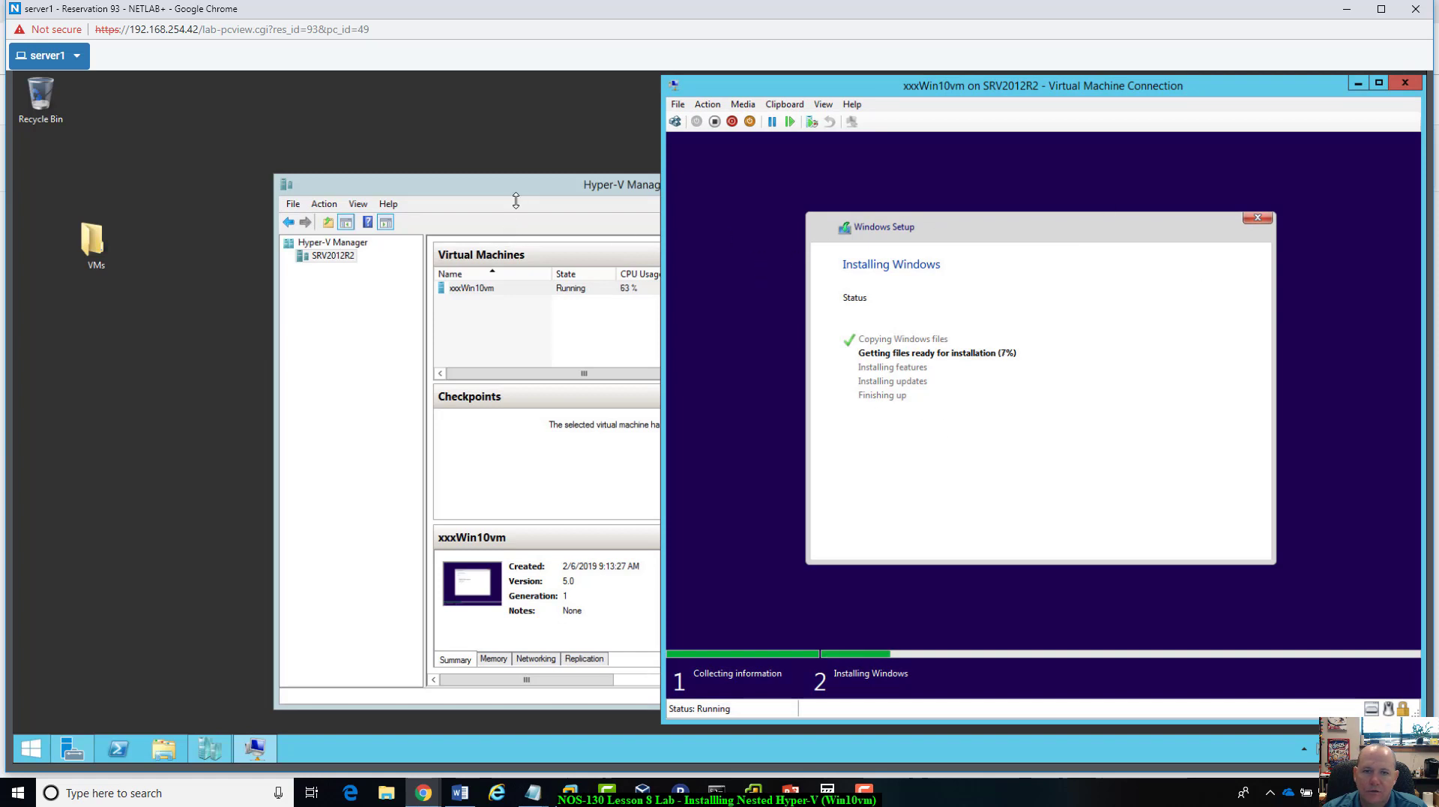
pyautogui.click(555, 185)
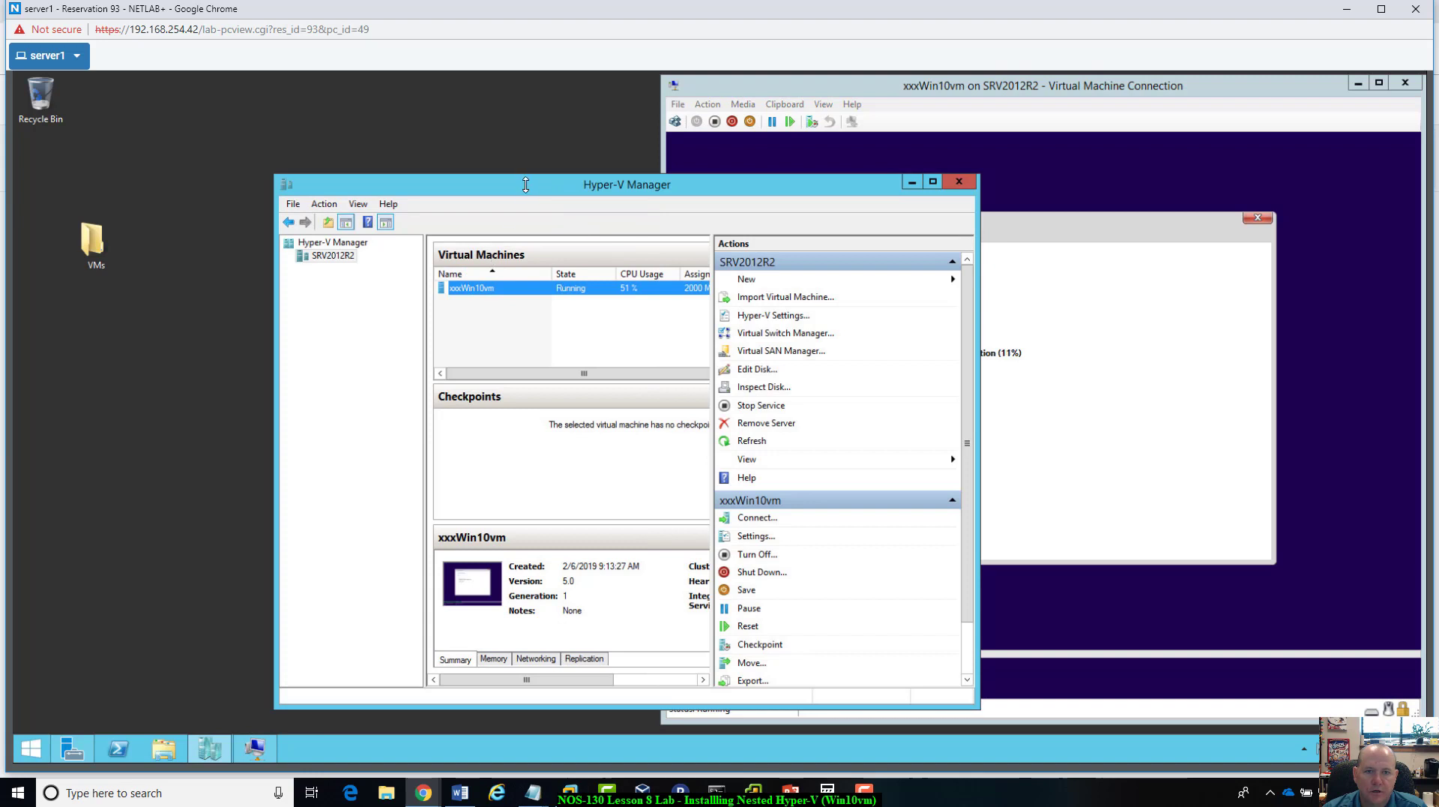
pyautogui.moveTo(527, 187)
pyautogui.mouseDown()
pyautogui.moveTo(540, 192)
pyautogui.moveTo(517, 193)
pyautogui.mouseUp()
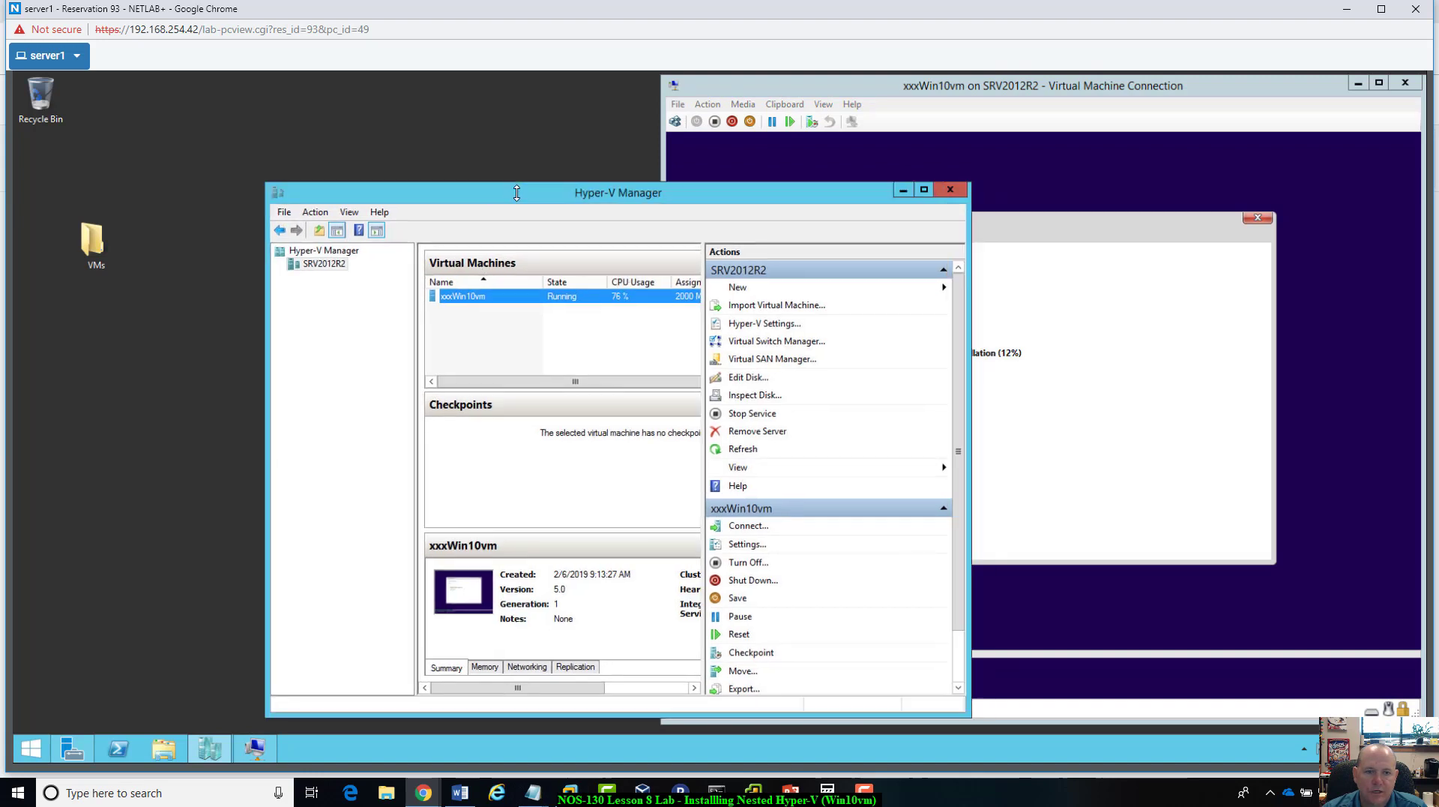
pyautogui.moveTo(82, 255); pyautogui.dragTo(588, 112)
pyautogui.click(1231, 88)
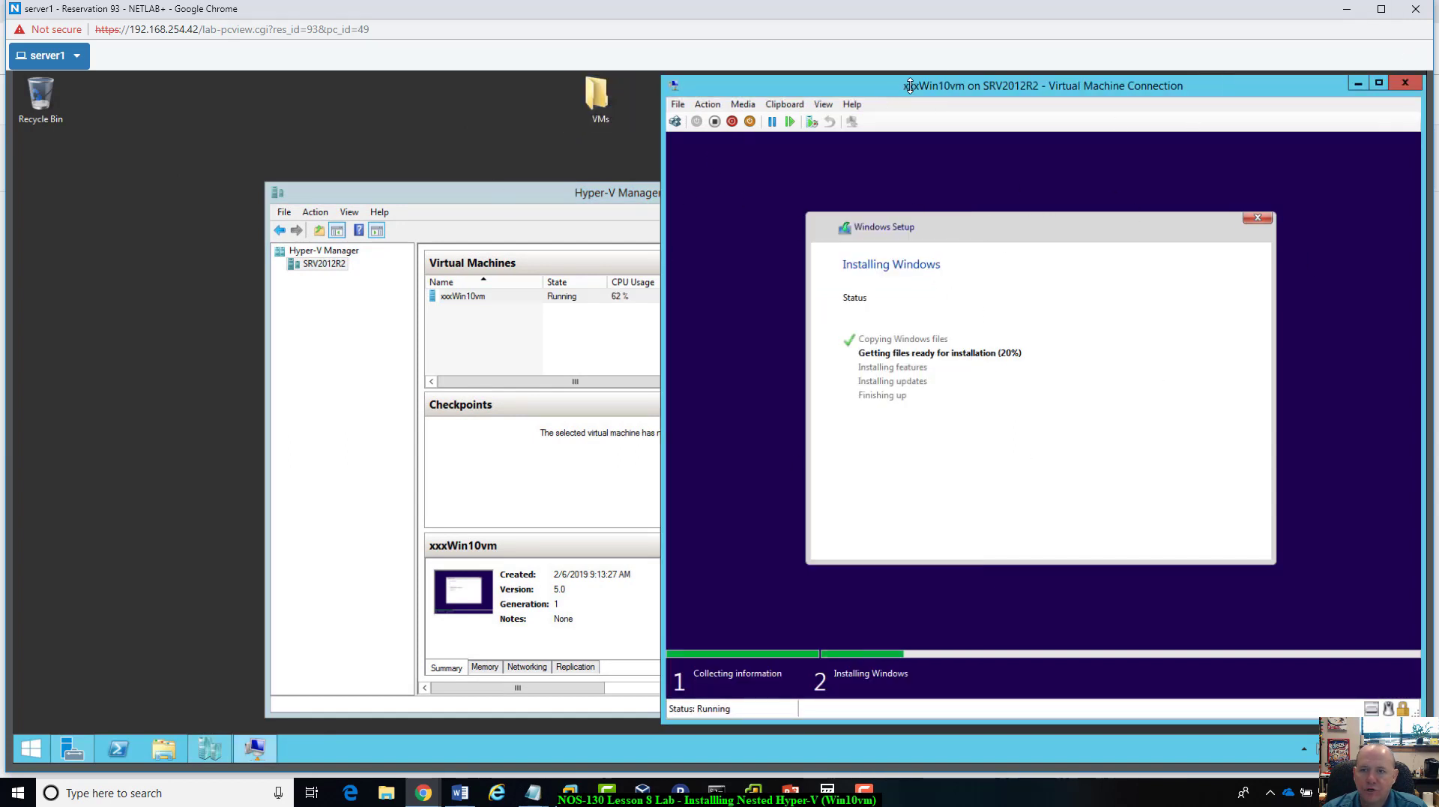
# Step: Move the Hyper-V Manager window farther left to uncover more of the virtual machine's installation window
pyautogui.click(533, 199)
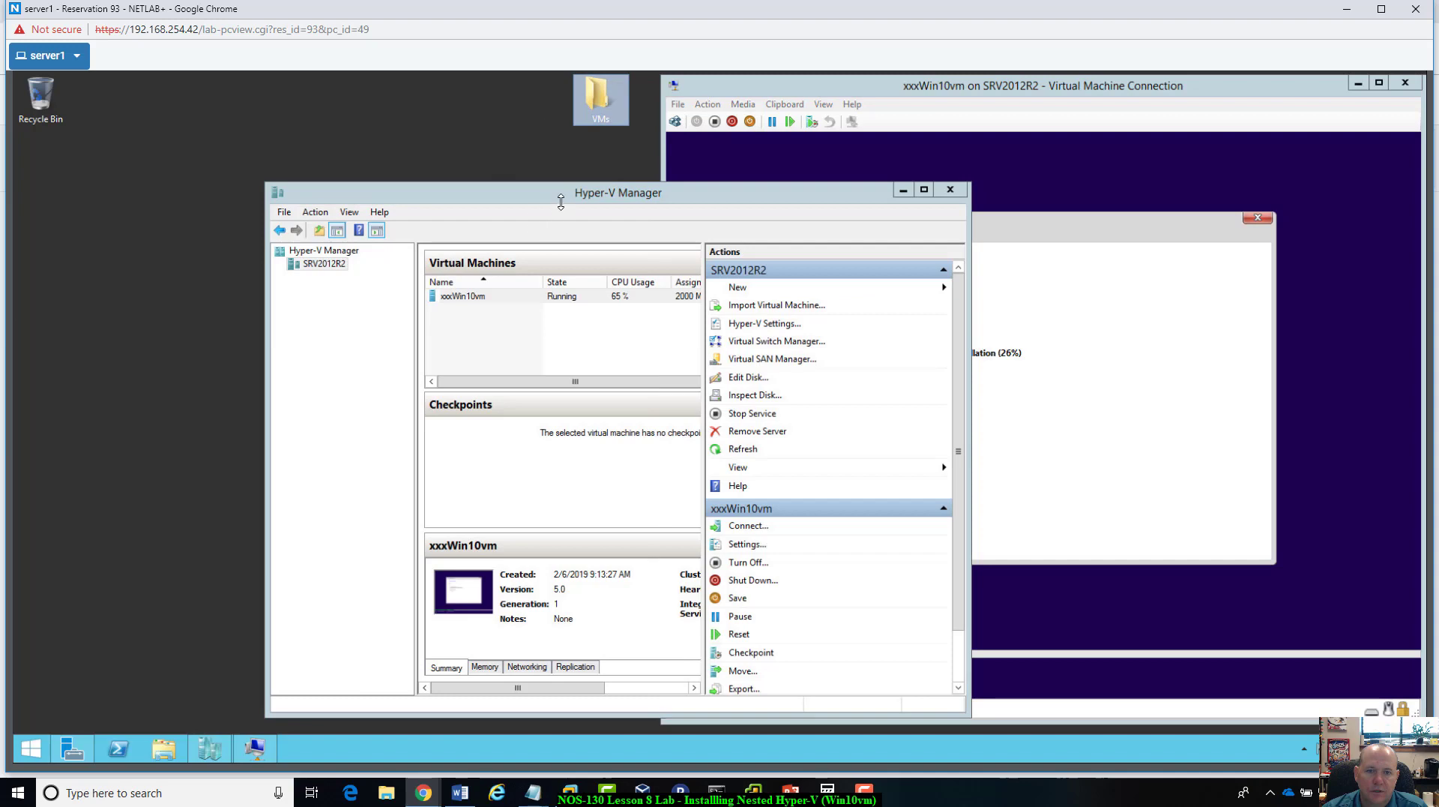
pyautogui.moveTo(556, 199); pyautogui.dragTo(417, 185)
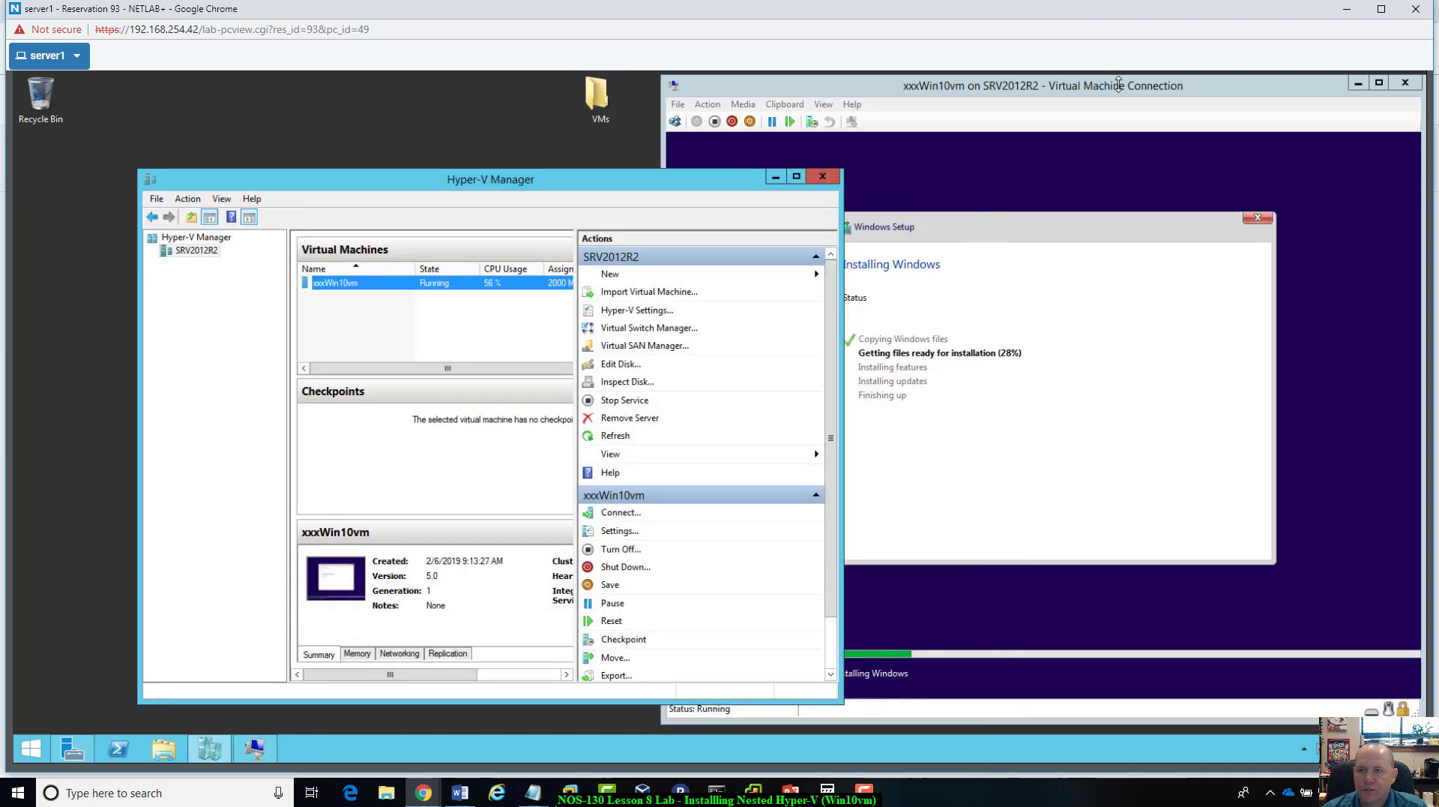
pyautogui.click(1118, 85)
pyautogui.click(482, 215)
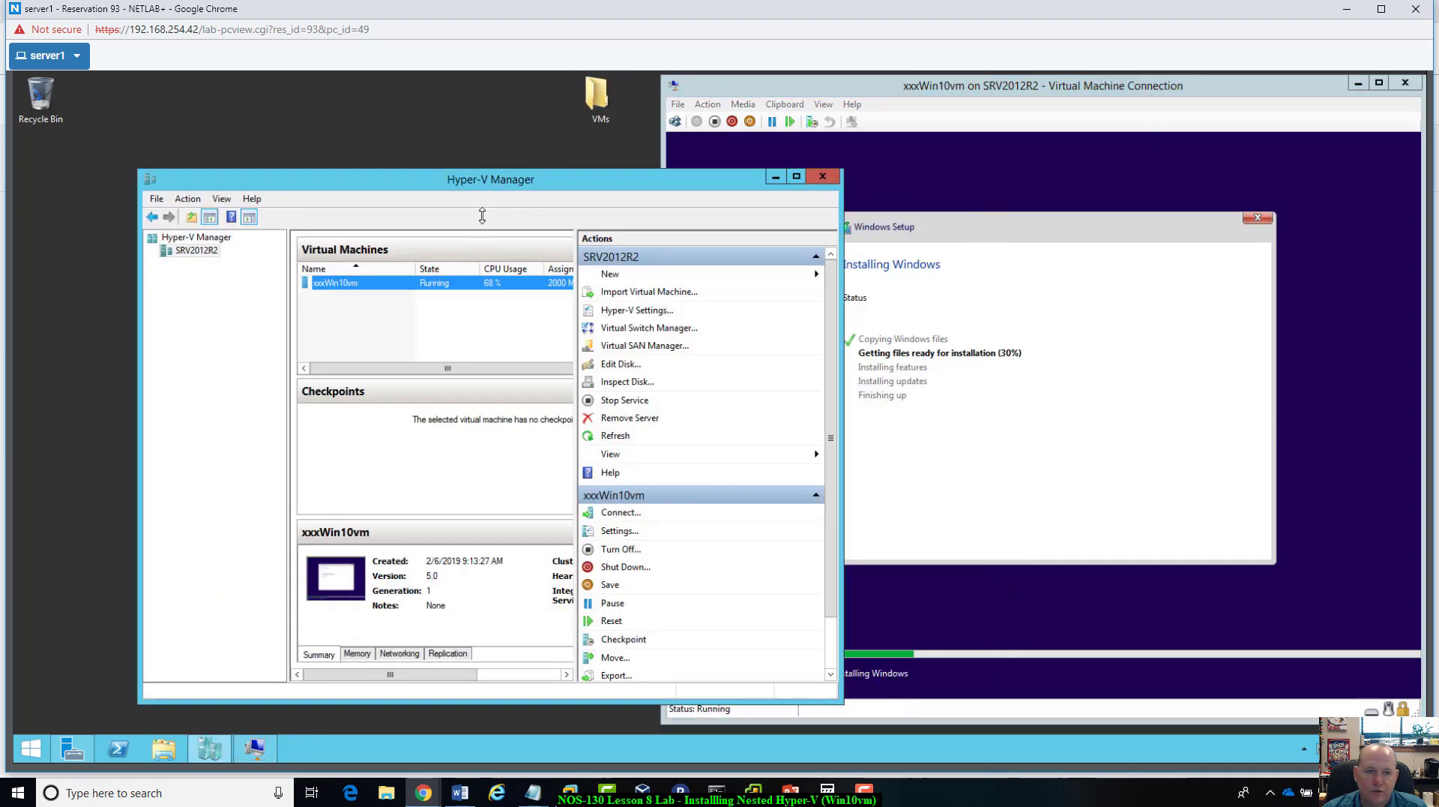